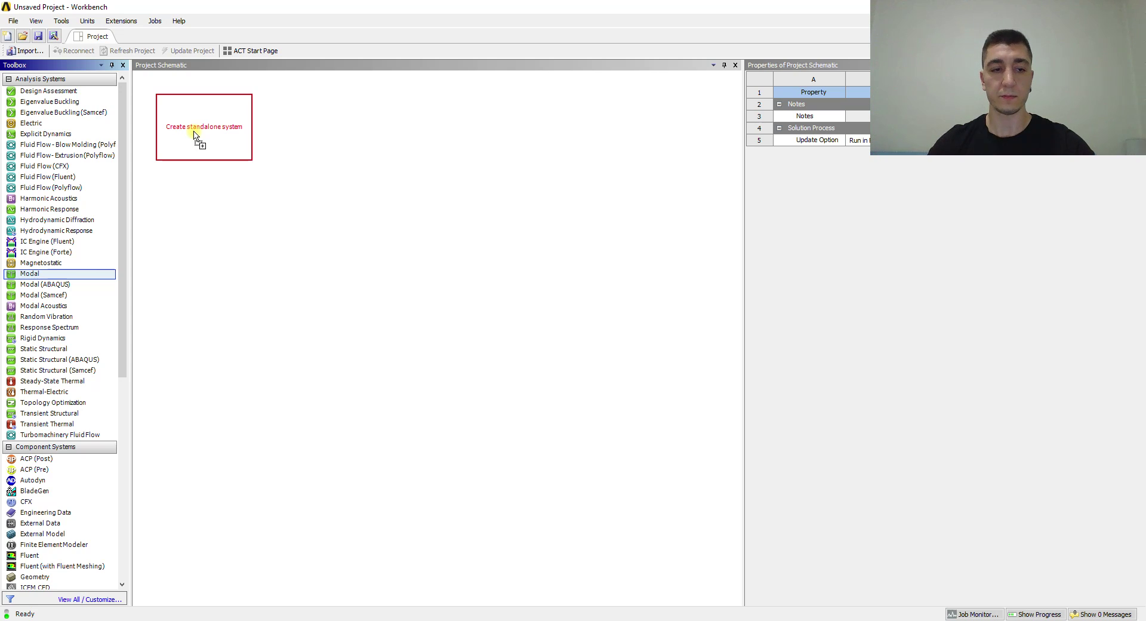
# Add a standalone Modal analysis system to the project schematic and open its Engineering Data for editing.
pyautogui.moveTo(193, 134); pyautogui.dragTo(193, 130)
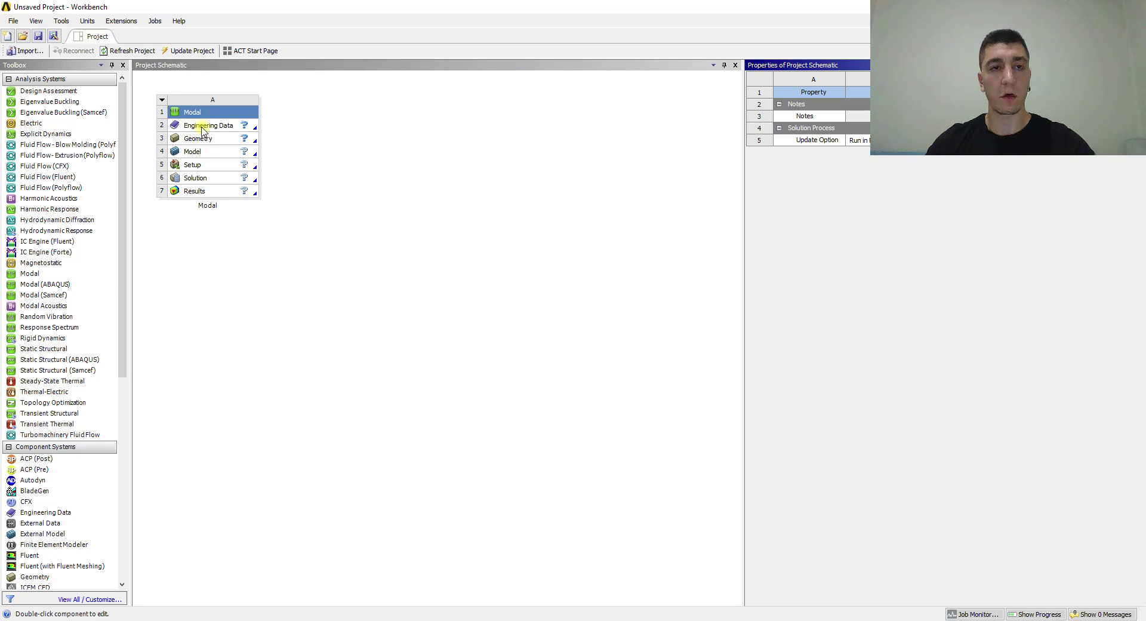
pyautogui.rightClick(203, 130)
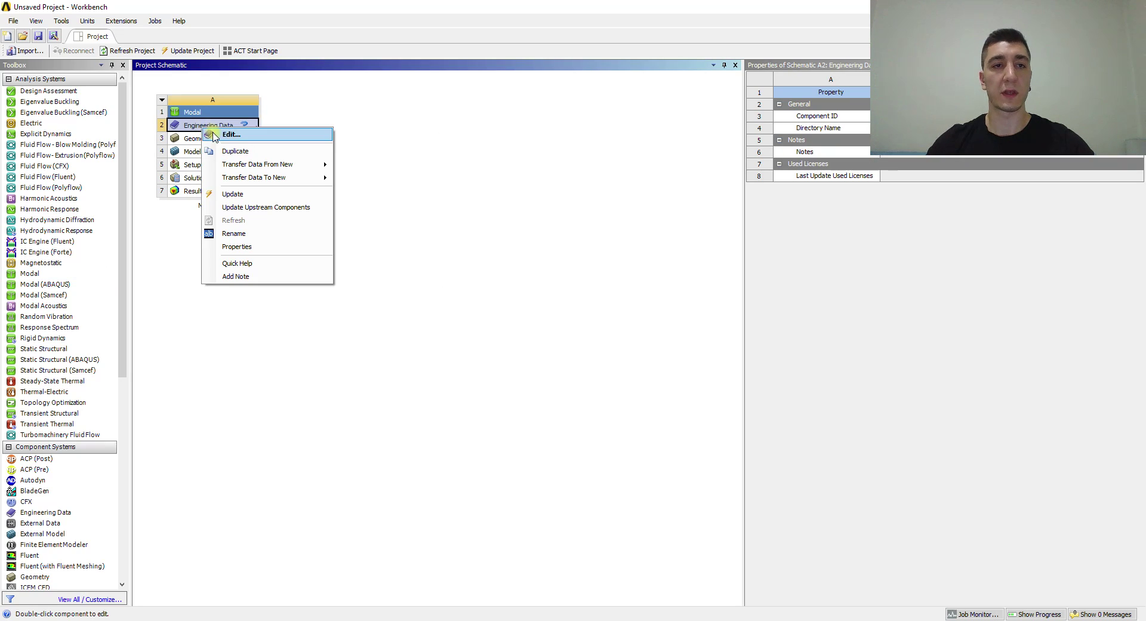
pyautogui.click(230, 134)
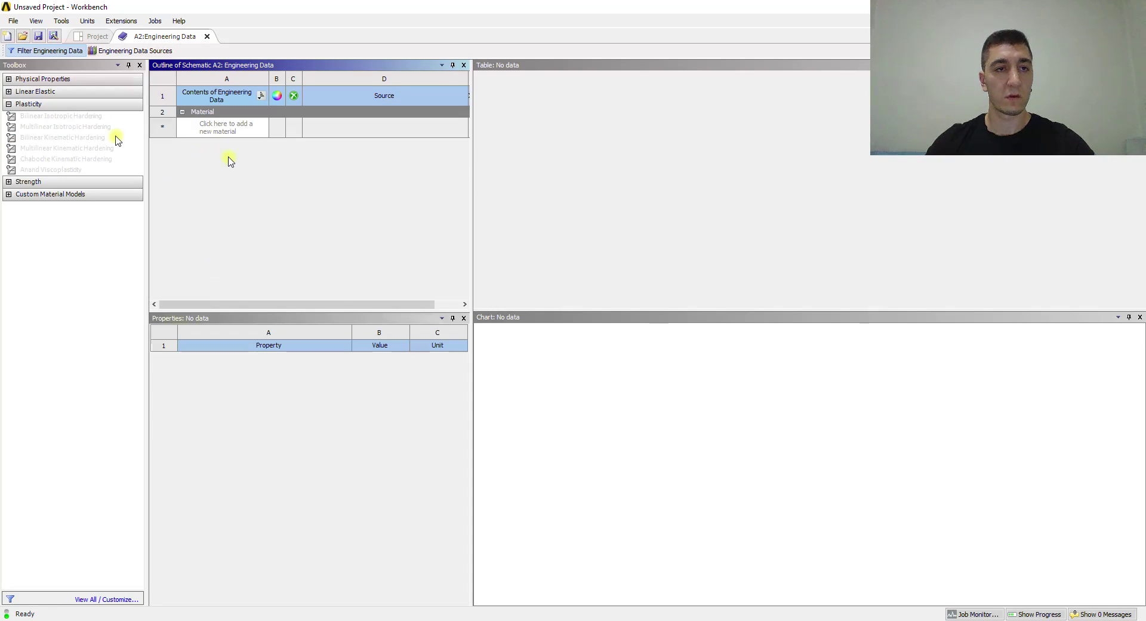
# Add Aluminum Alloy from the General Materials source to the engineering data and bring up its properties.
pyautogui.click(131, 50)
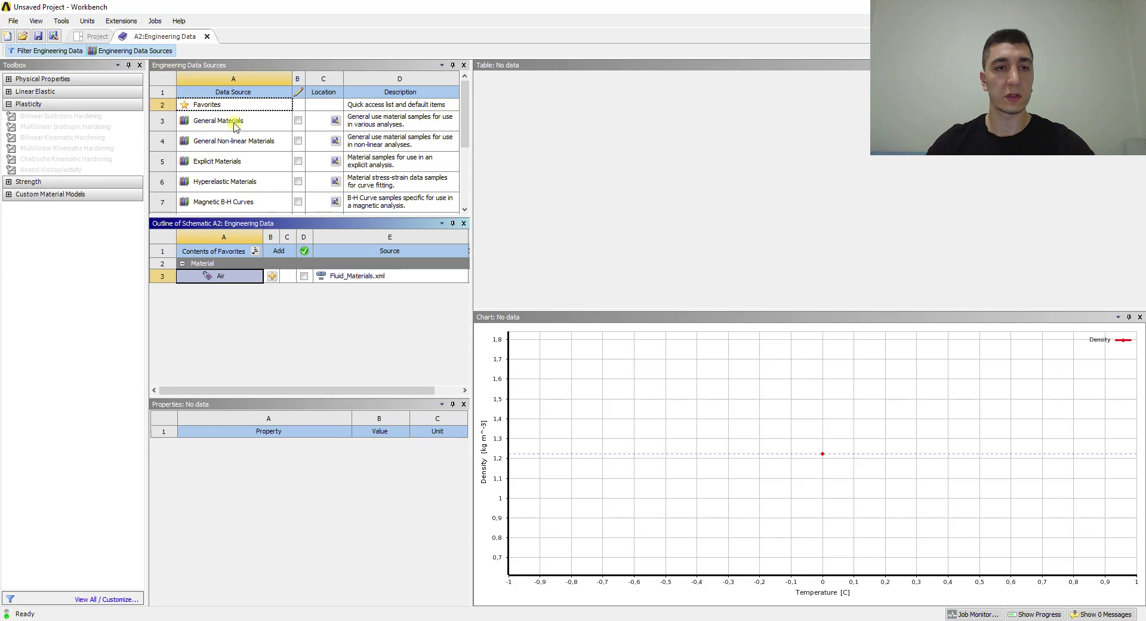
pyautogui.click(232, 121)
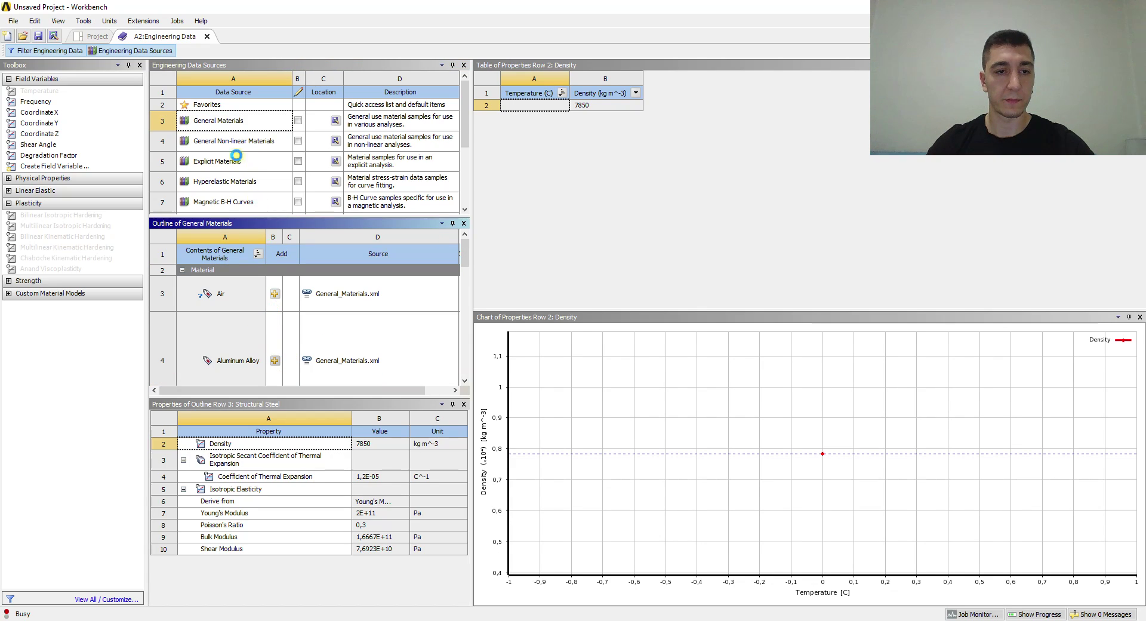
pyautogui.click(135, 51)
pyautogui.moveTo(478, 421); pyautogui.dragTo(686, 422)
# Set the density of Aluminum Alloy to 2700 kg m^-3.
pyautogui.click(500, 372)
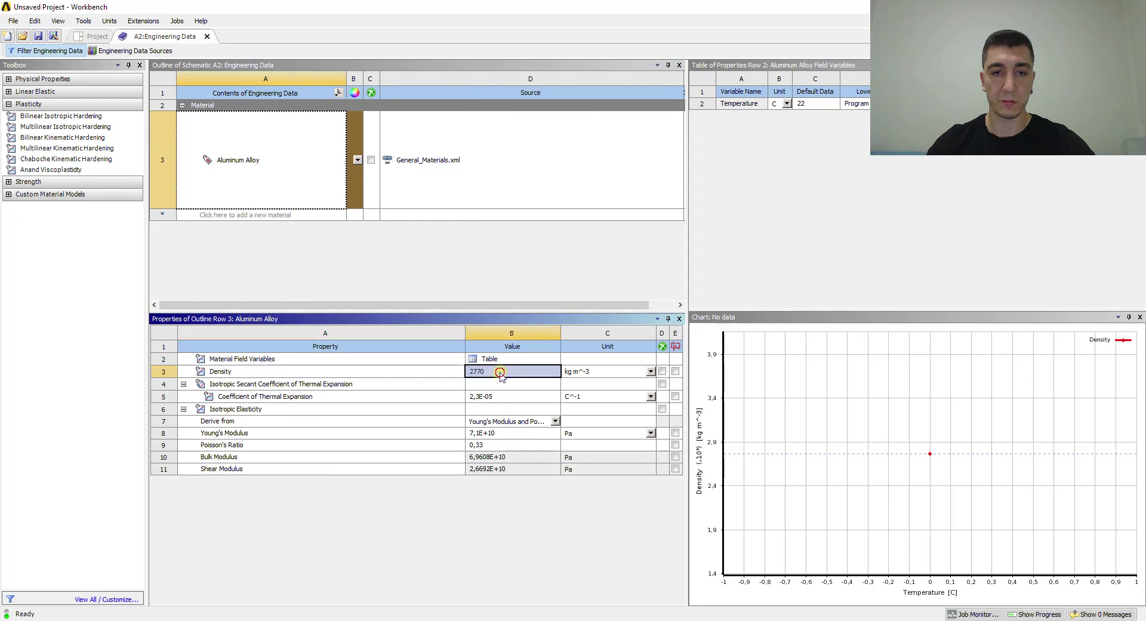
pyautogui.write('2700')
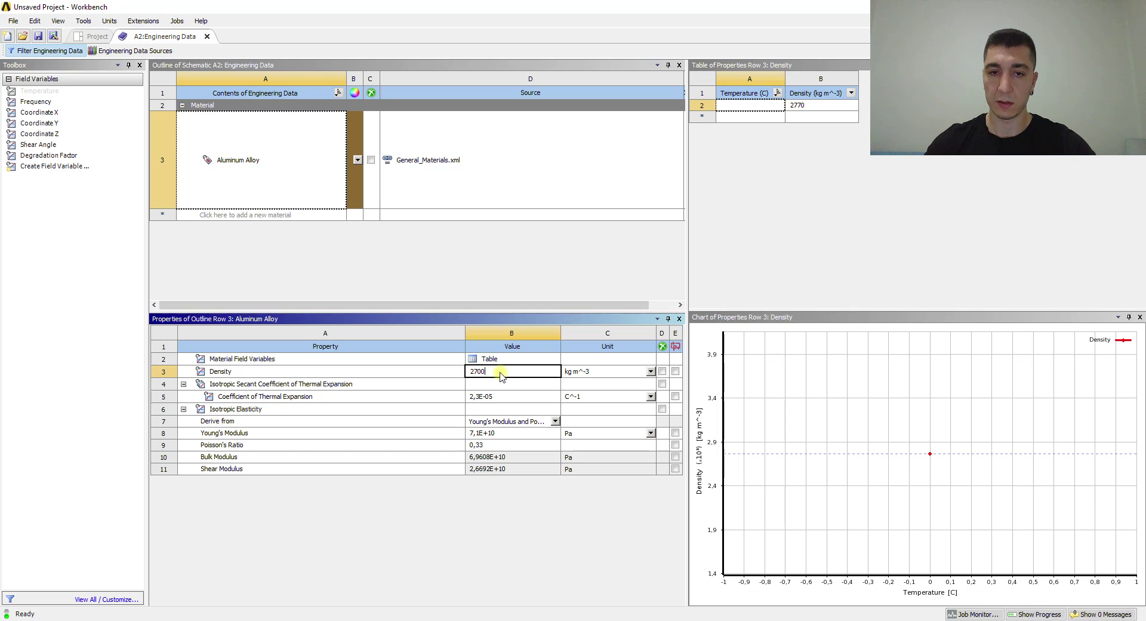
pyautogui.press('Return')
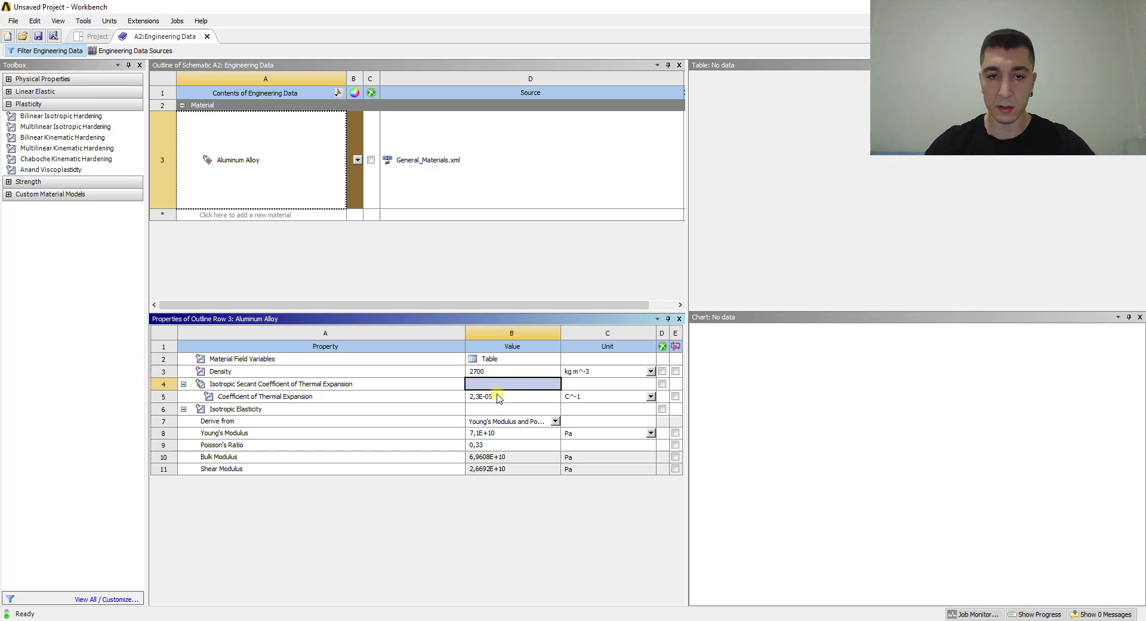
# Set the Young's modulus of Aluminum Alloy to 7E+10 Pa.
pyautogui.click(548, 435)
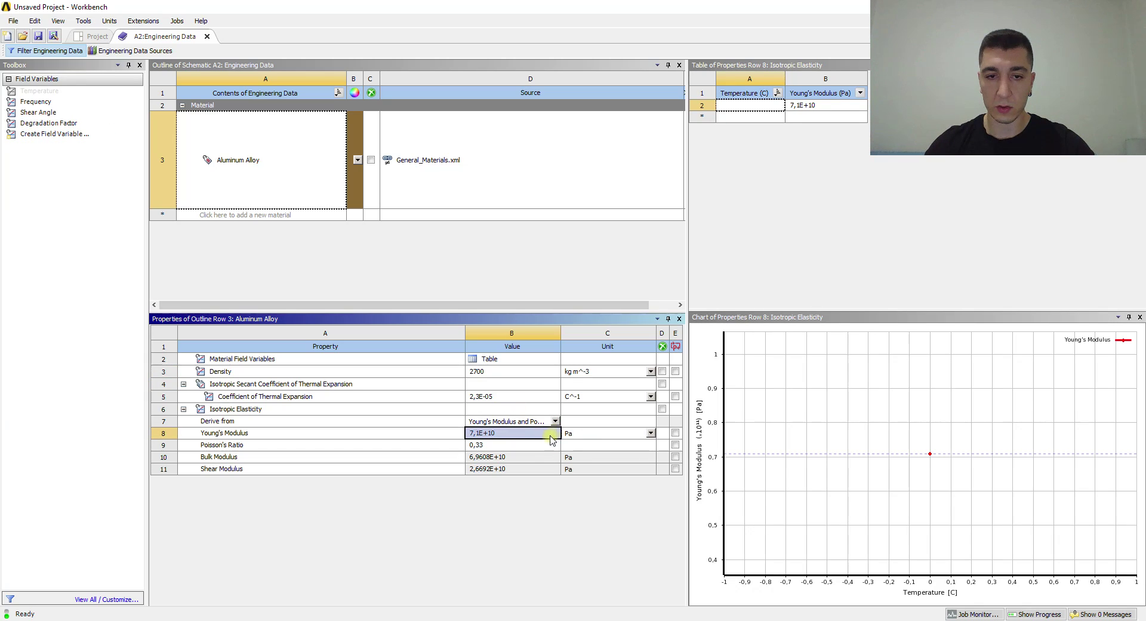
pyautogui.click(485, 434)
pyautogui.click(478, 435)
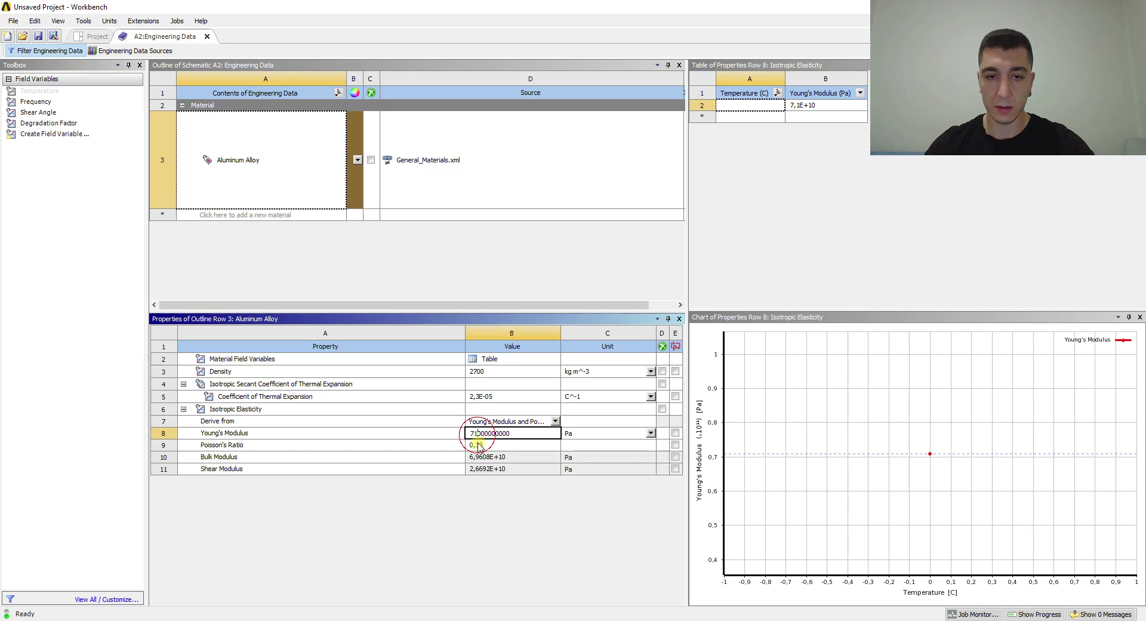
pyautogui.press('BackSpace')
pyautogui.write('0')
pyautogui.press('Return')
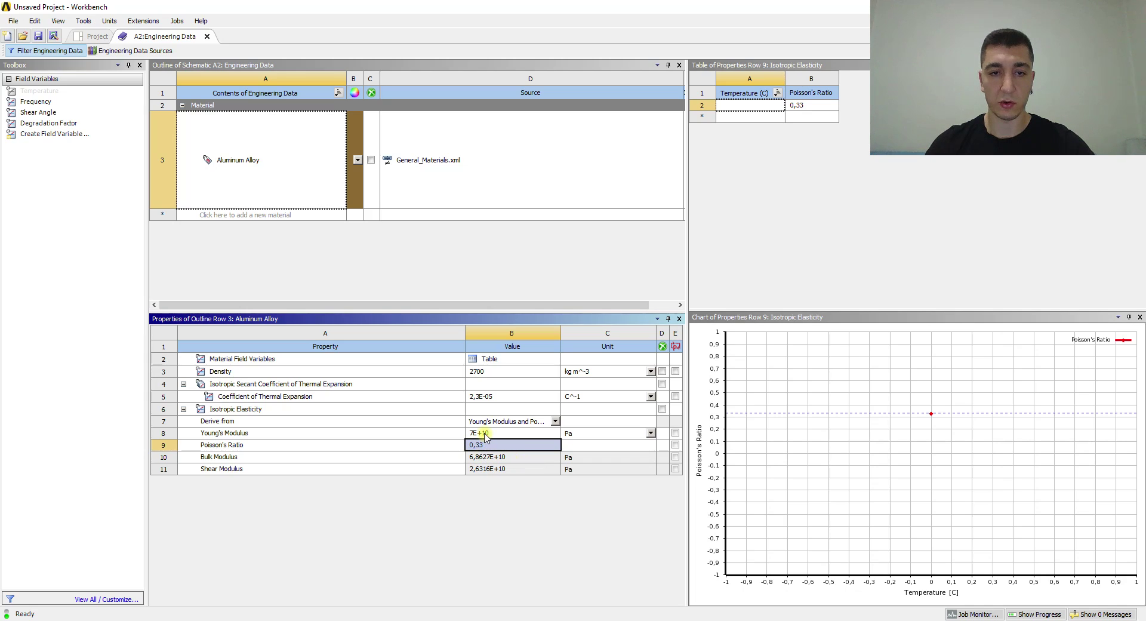
# Switch to the PowerPoint presentation, check the aluminum properties and plate geometry on the slides, and return to Workbench.
pyautogui.click(344, 571)
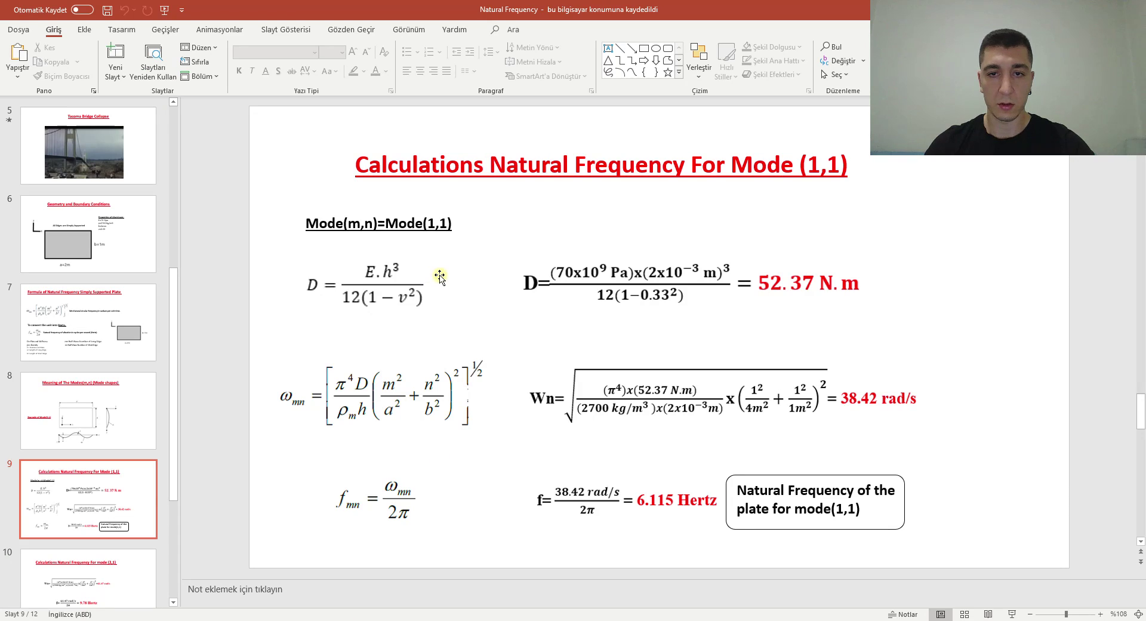
pyautogui.scroll(2, 440, 276)
pyautogui.scroll(2, 441, 276)
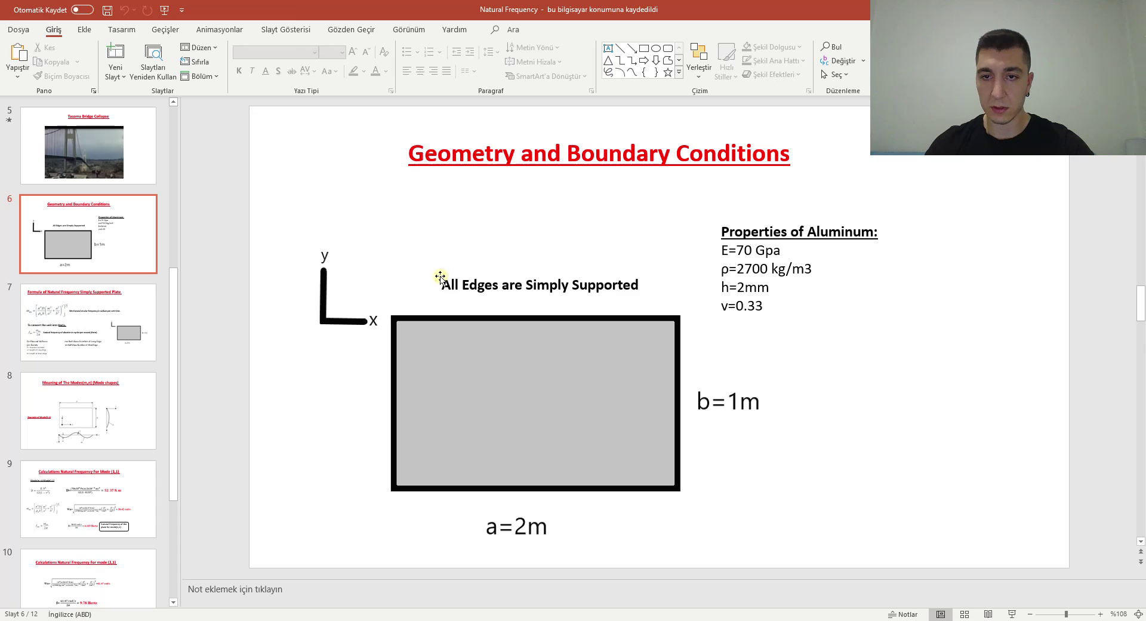
pyautogui.scroll(-3, 440, 276)
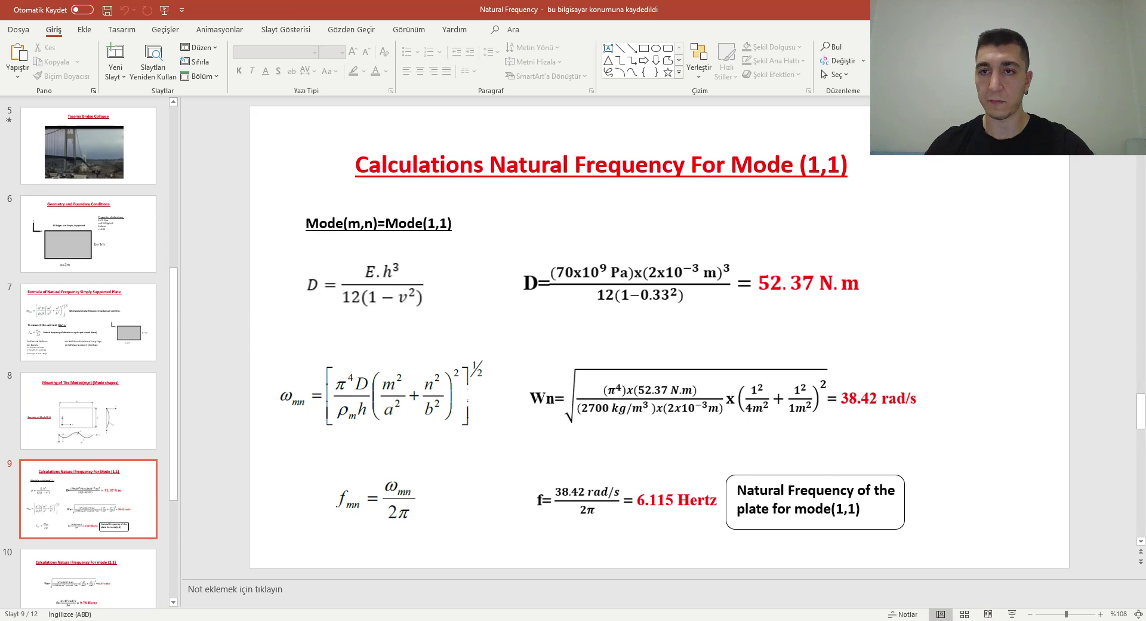
pyautogui.hotkey('alt', 'Tab')
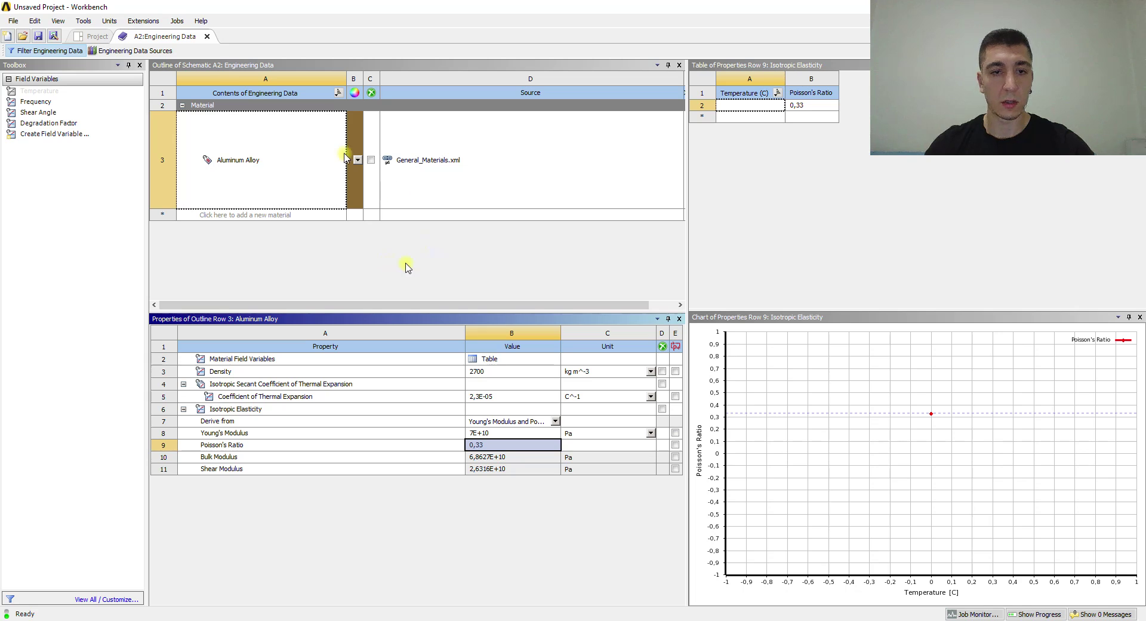
# Close the engineering data and create a new DesignModeler geometry for the Modal system.
pyautogui.click(207, 36)
pyautogui.click(207, 138)
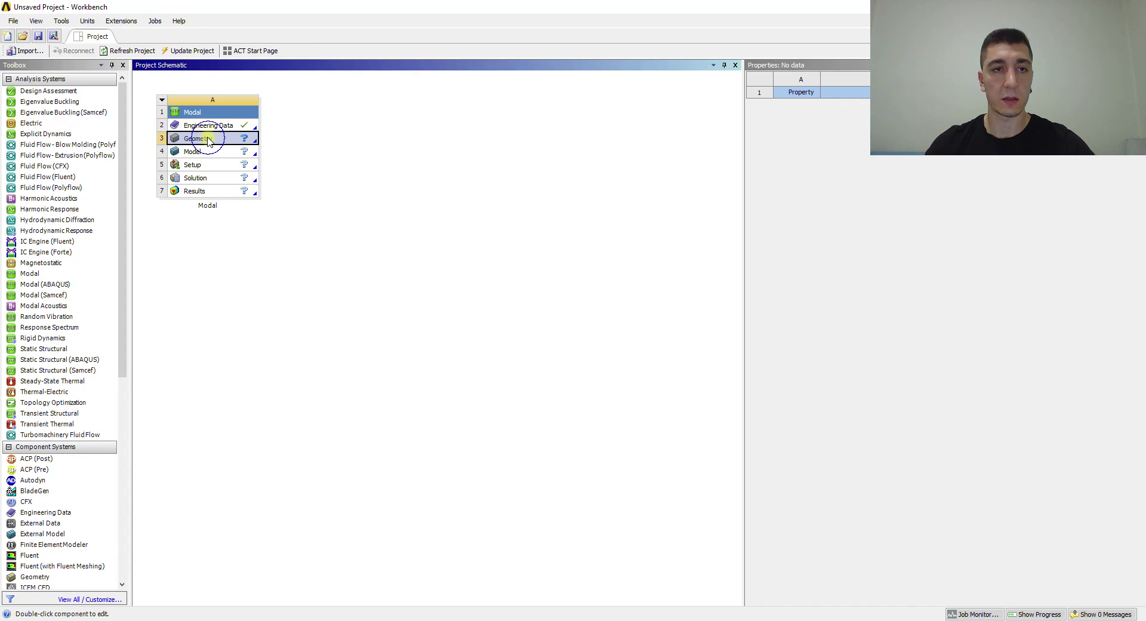
pyautogui.rightClick(207, 139)
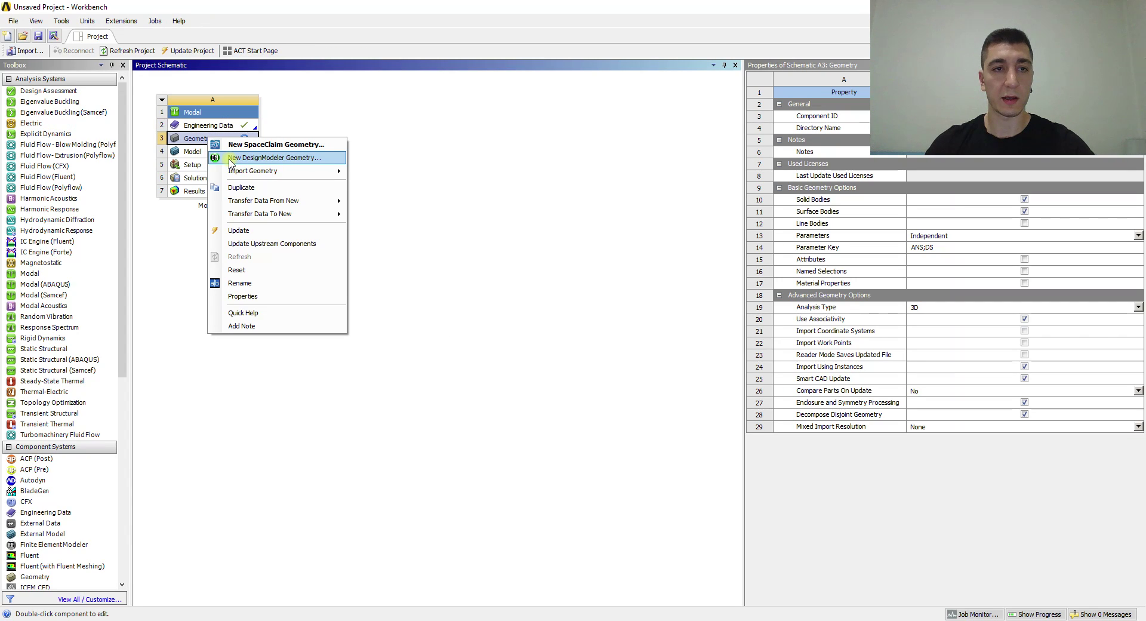
pyautogui.click(232, 159)
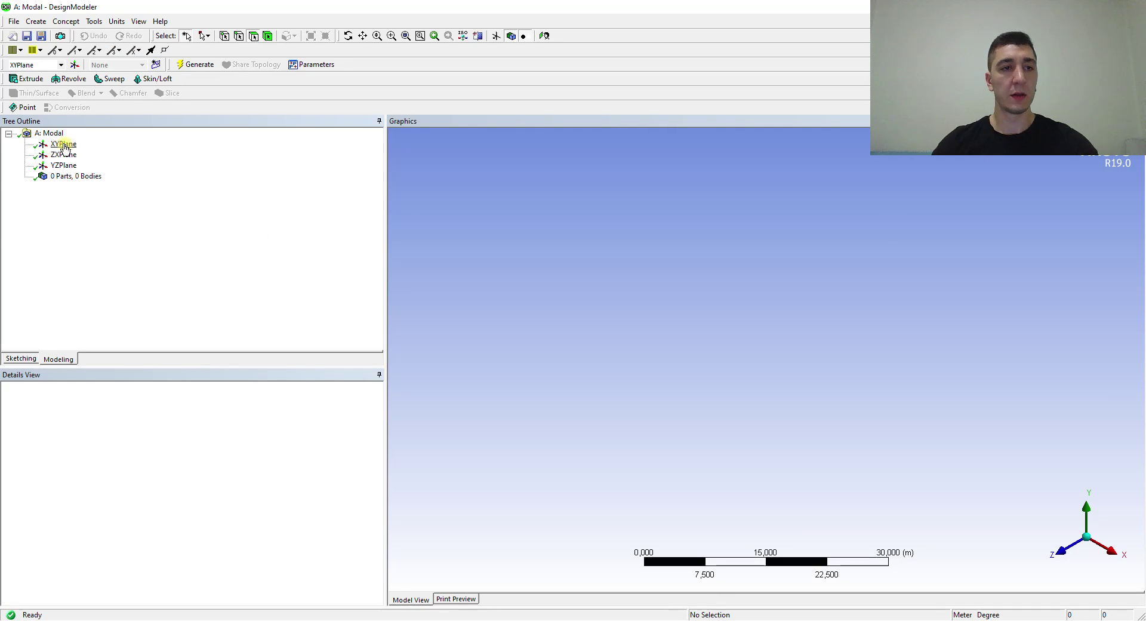
# Create a new sketch on the XYPlane and select it.
pyautogui.click(64, 145)
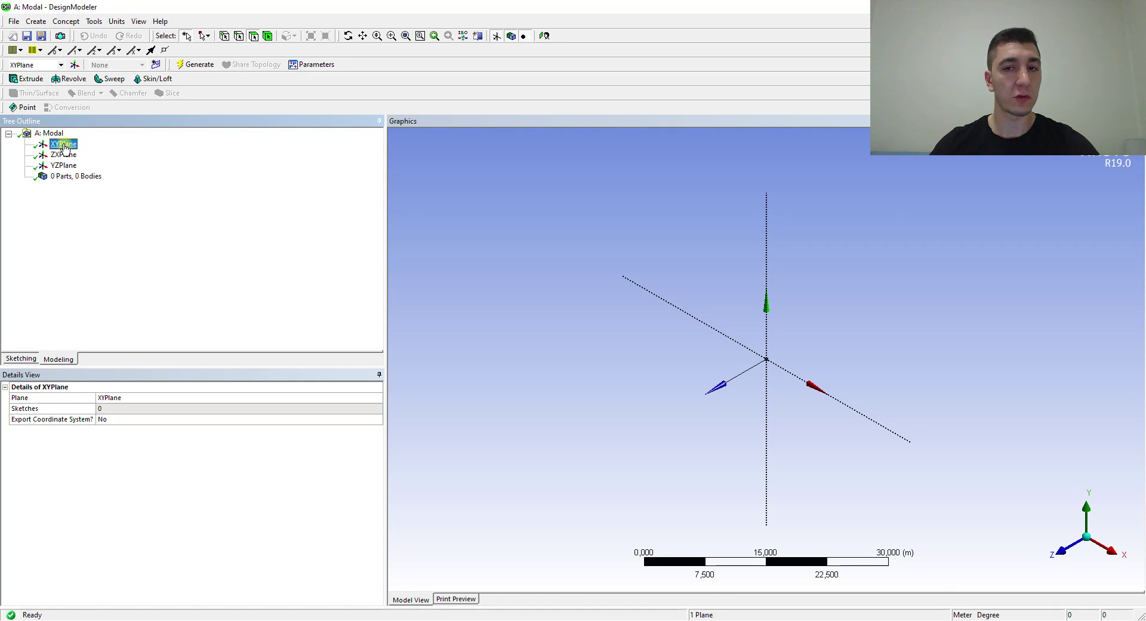
pyautogui.rightClick(64, 145)
pyautogui.click(69, 151)
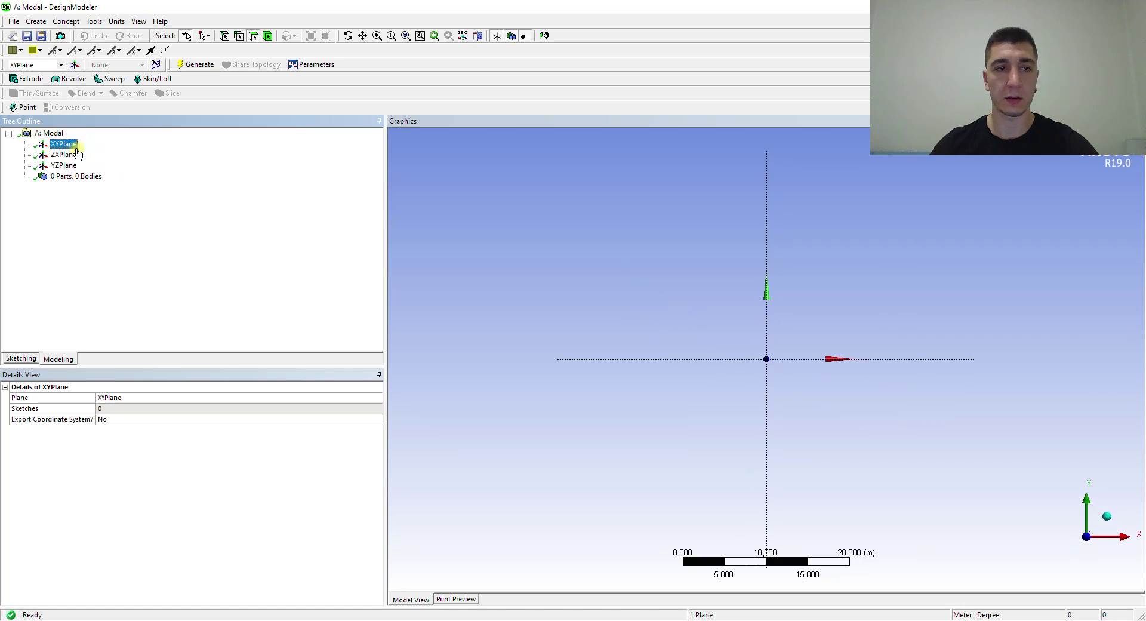
pyautogui.click(156, 64)
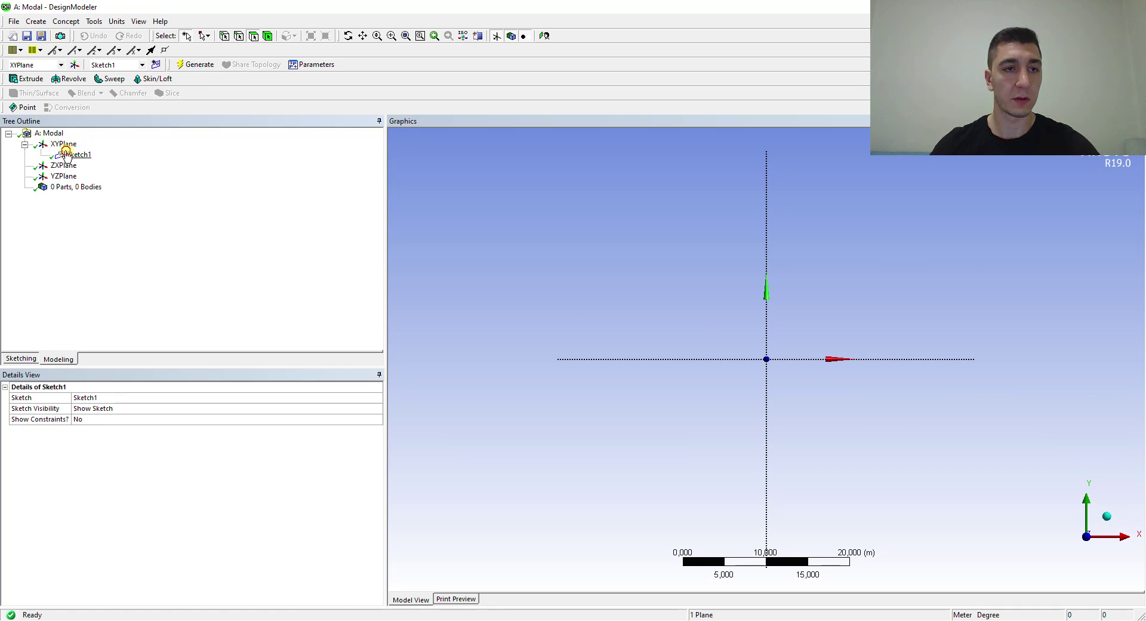
pyautogui.click(68, 155)
# Sketch a rectangle about 25 m wide and 16 m high enclosing the origin, and check the length unit.
pyautogui.click(21, 358)
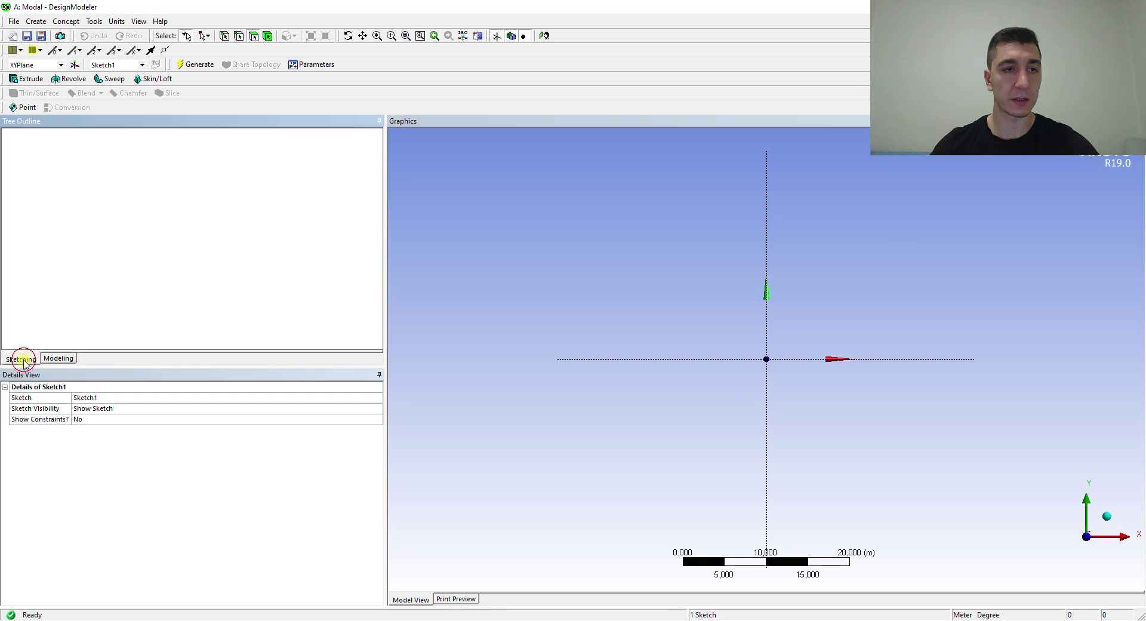
pyautogui.click(31, 203)
pyautogui.click(683, 272)
pyautogui.click(893, 406)
pyautogui.click(118, 22)
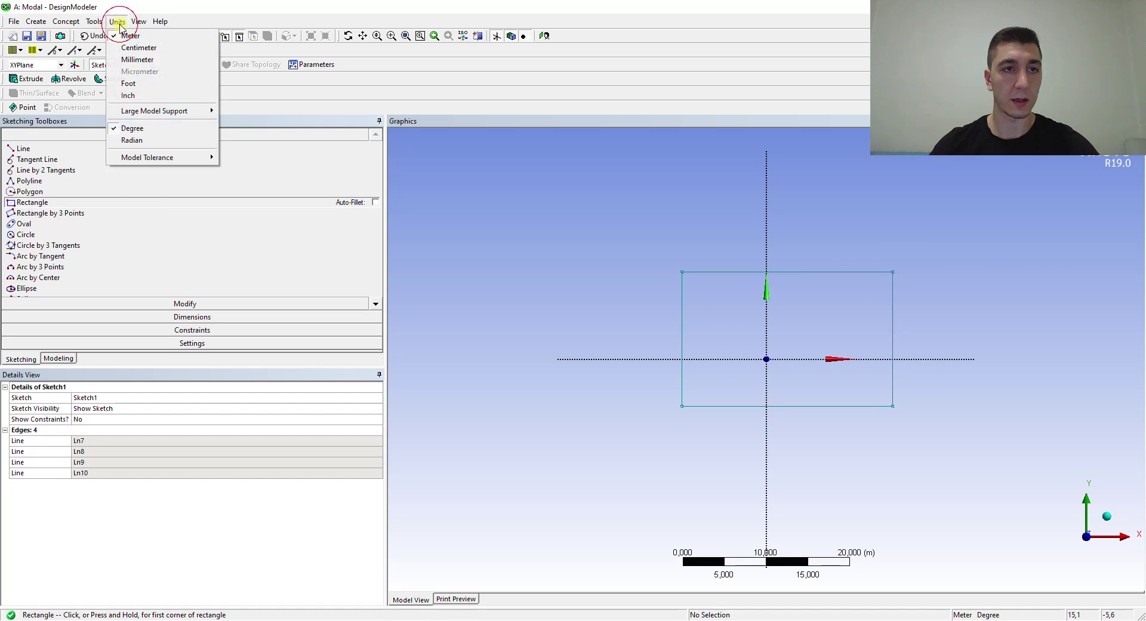
pyautogui.click(119, 23)
pyautogui.click(118, 22)
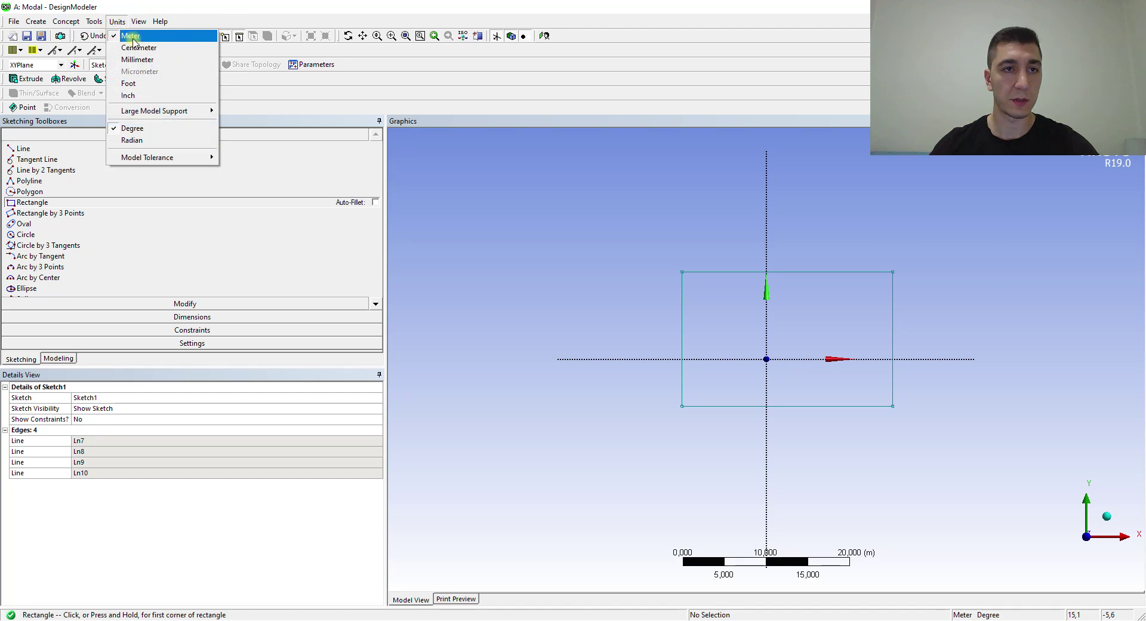
# Add length dimensions from the rectangle's upper and lower edges to the X axis and from its left edge to the Y axis.
pyautogui.click(195, 318)
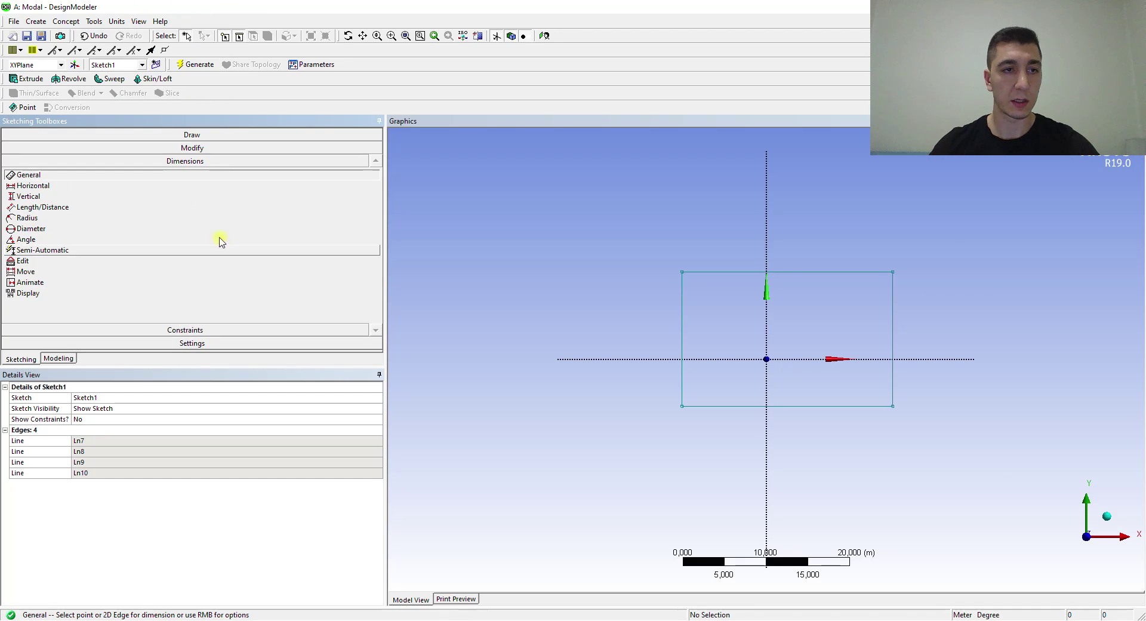
pyautogui.click(27, 208)
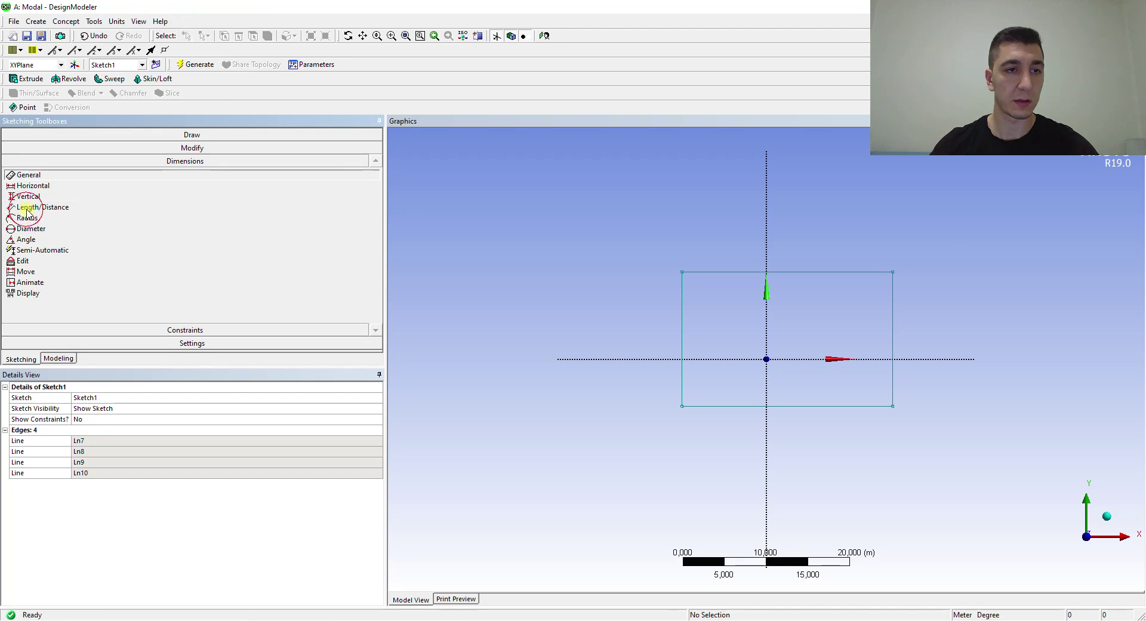
pyautogui.click(705, 274)
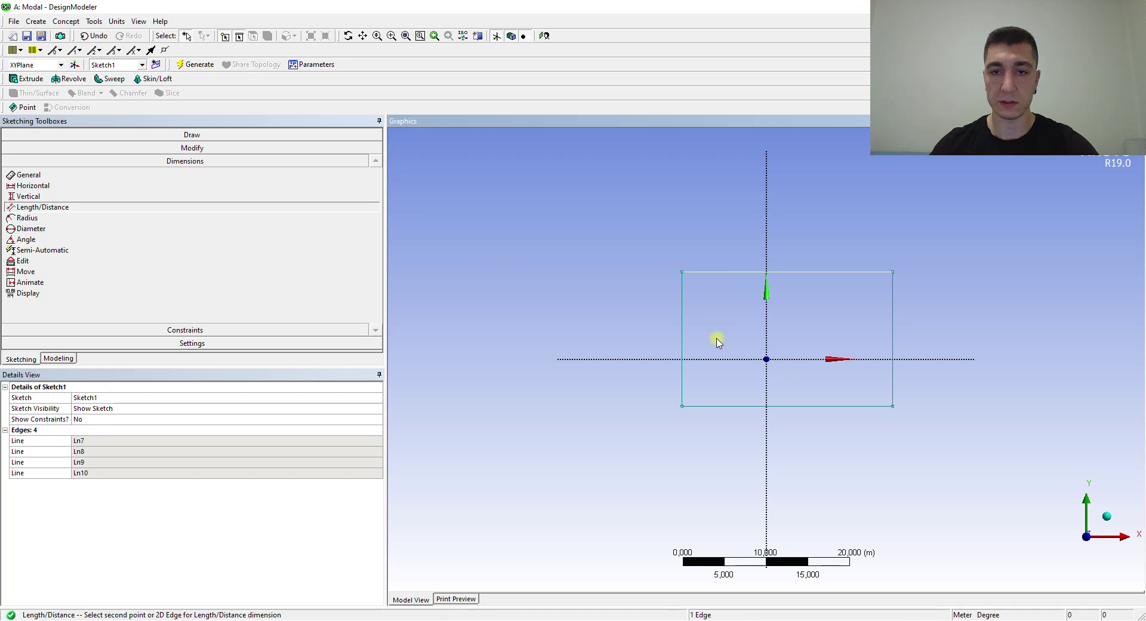
pyautogui.click(716, 361)
pyautogui.click(650, 342)
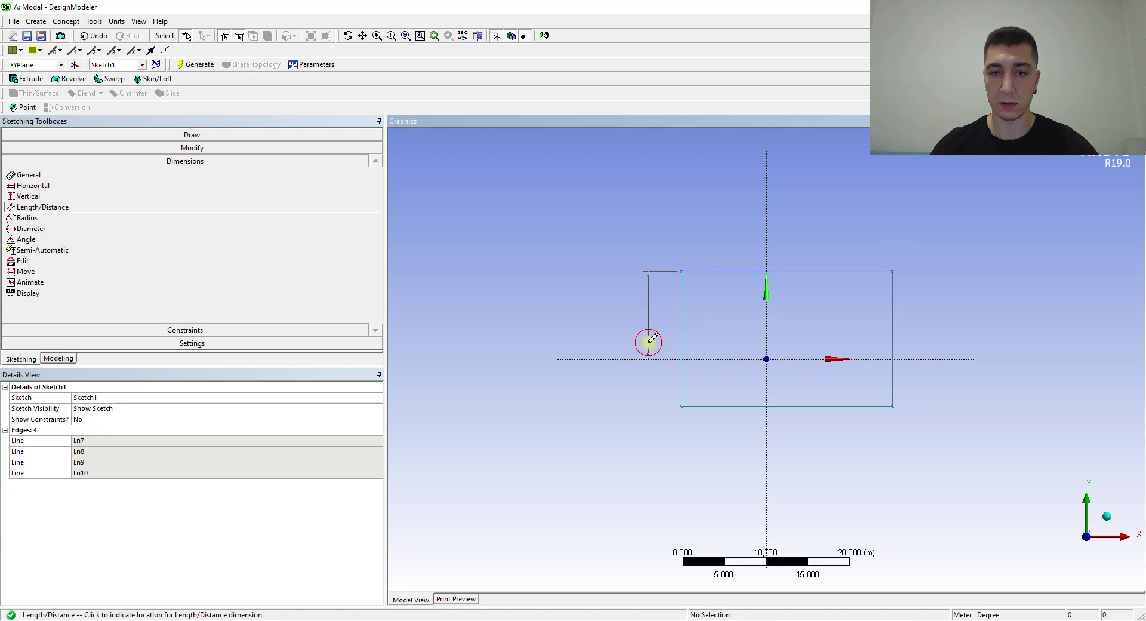
pyautogui.click(701, 407)
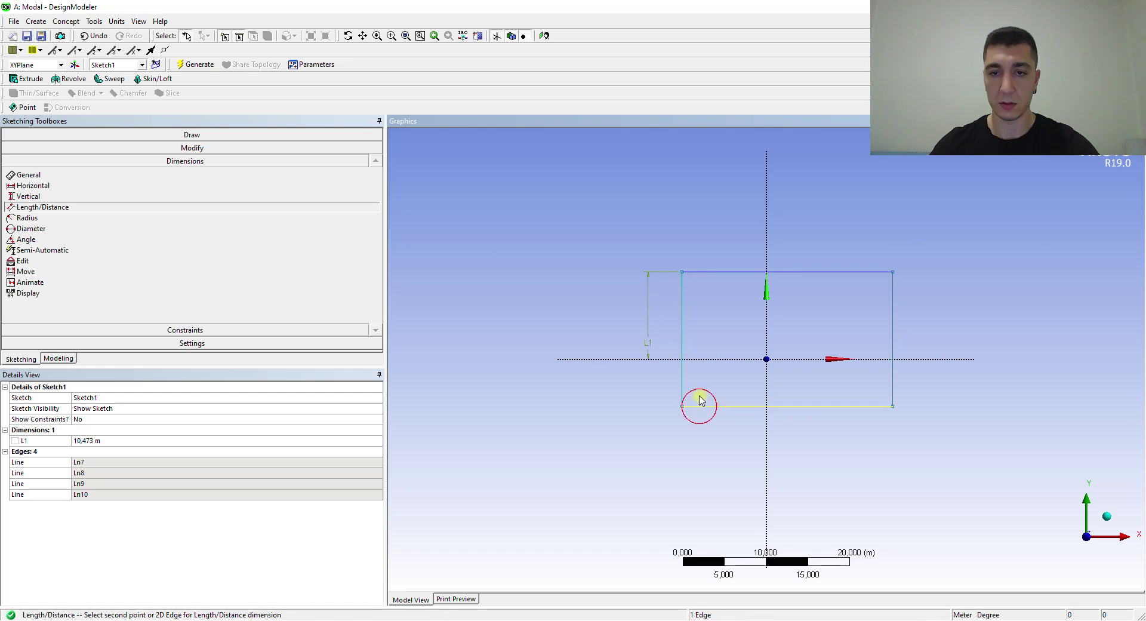
pyautogui.click(685, 361)
pyautogui.click(647, 384)
pyautogui.click(684, 281)
pyautogui.click(768, 299)
pyautogui.click(742, 235)
pyautogui.click(770, 299)
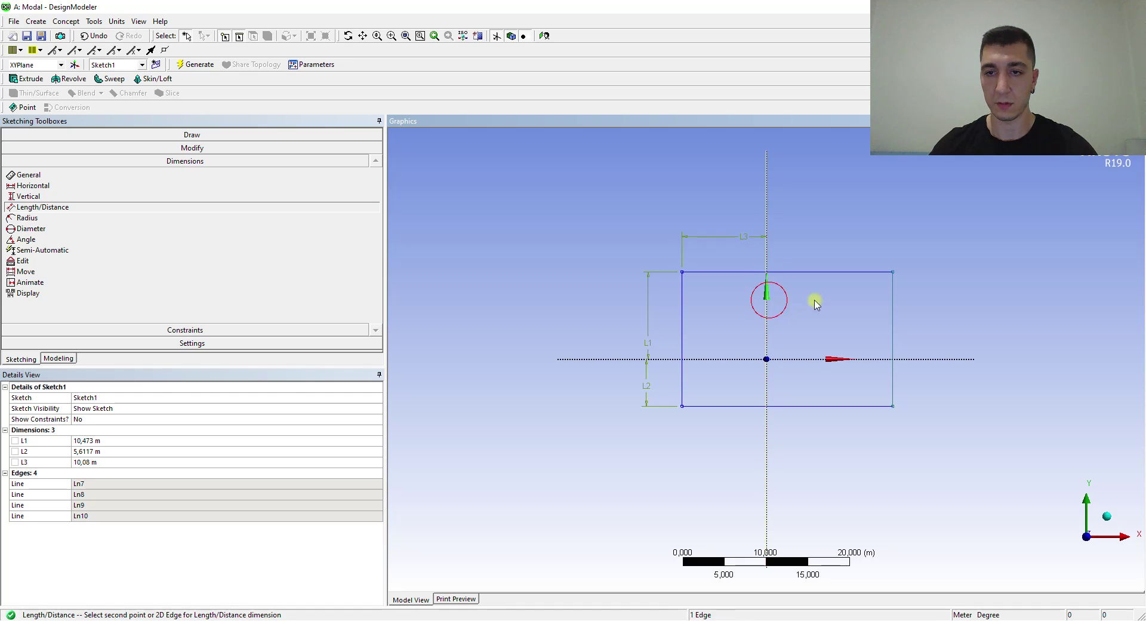
# Undo the three length dimensions and the rectangle, and return to the model tree.
pyautogui.hotkey('ctrl', 'z')
pyautogui.hotkey('ctrl', 'z')
pyautogui.hotkey('ctrl', 'z')
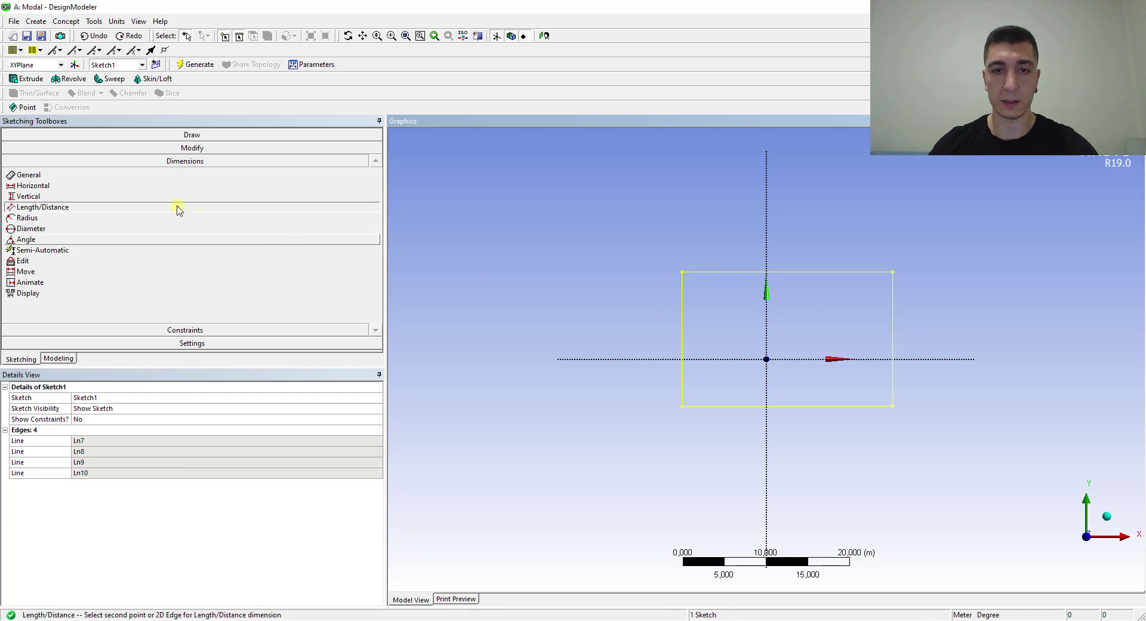
pyautogui.hotkey('ctrl', 'z')
pyautogui.click(58, 358)
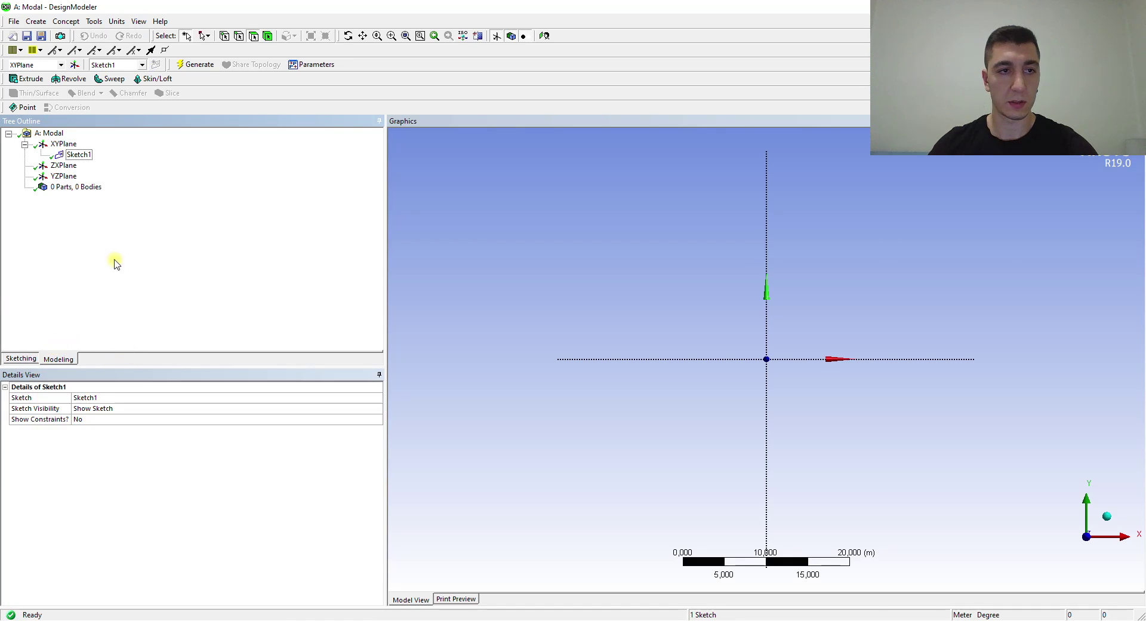
# Sketch a rectangle about 28 m wide and 18 m high in the first quadrant, with one corner on the origin.
pyautogui.click(21, 358)
pyautogui.click(31, 203)
pyautogui.click(767, 358)
pyautogui.click(1000, 210)
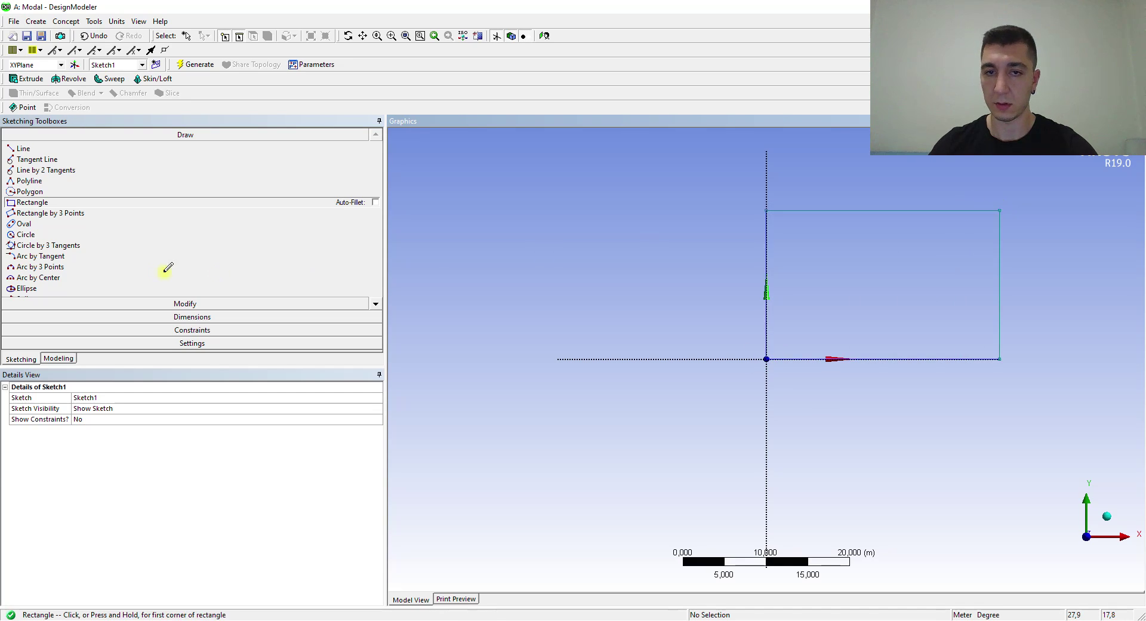
# Add length dimensions for the rectangle's height and its width from the Y axis to the far vertical edge.
pyautogui.click(186, 316)
pyautogui.click(26, 208)
pyautogui.click(801, 211)
pyautogui.click(800, 359)
pyautogui.click(713, 310)
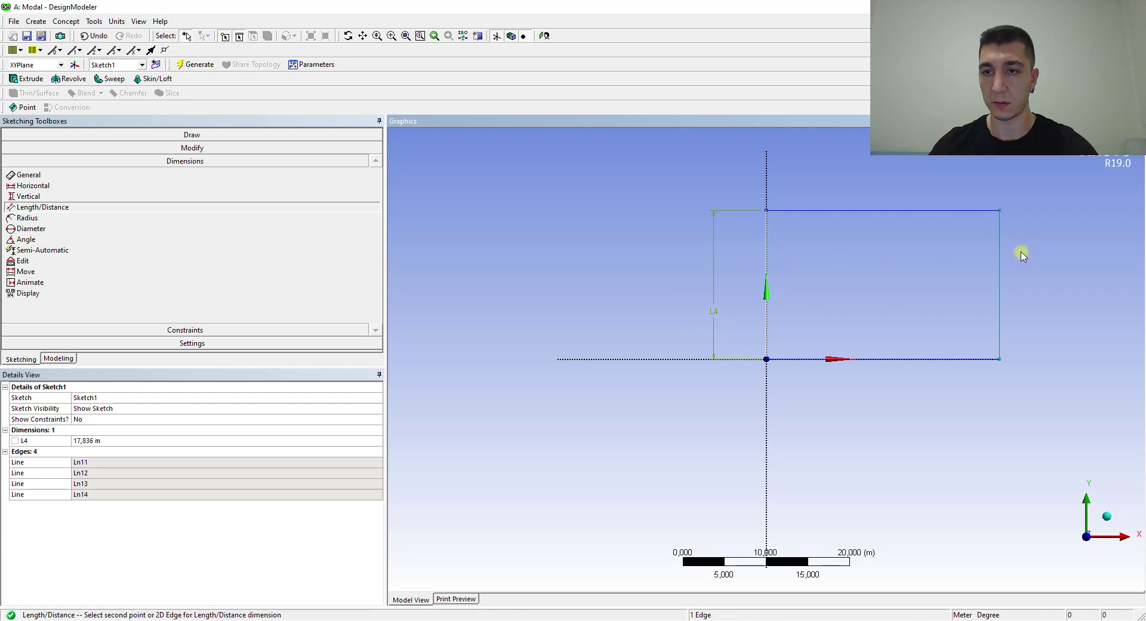
pyautogui.click(1003, 255)
pyautogui.click(932, 186)
# Set the rectangle's height dimension to 2 m.
pyautogui.click(123, 440)
pyautogui.write('2')
pyautogui.press('Return')
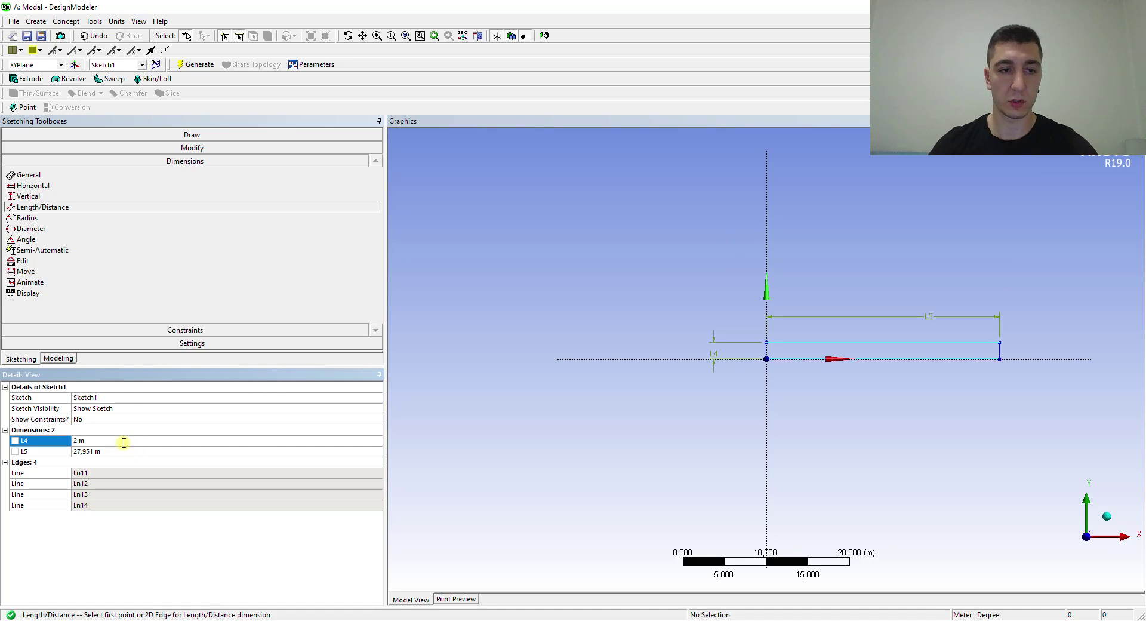
# Set the rectangle's width dimension to 1 m.
pyautogui.click(111, 453)
pyautogui.write('1')
pyautogui.press('Return')
pyautogui.scroll(5, 916, 345)
pyautogui.scroll(5, 789, 346)
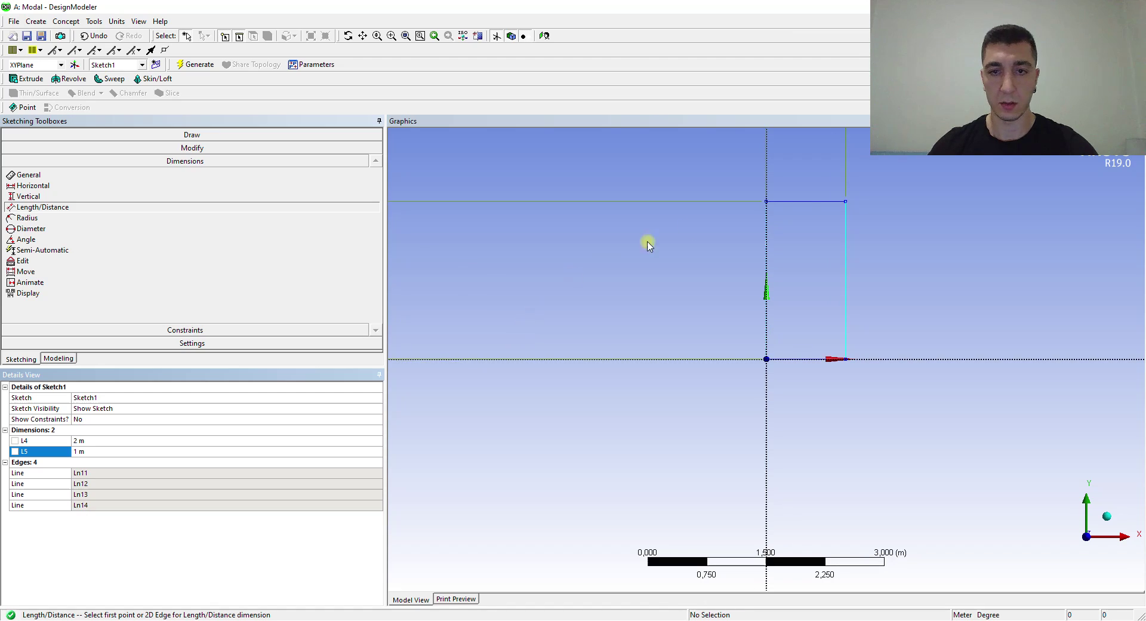
pyautogui.keyDown('ctrl'); pyautogui.moveTo(829, 206); pyautogui.dragTo(815, 330, button='middle'); pyautogui.keyUp('ctrl')
# Set the rectangle's height dimension to 1 m and its width dimension to 2 m.
pyautogui.click(84, 442)
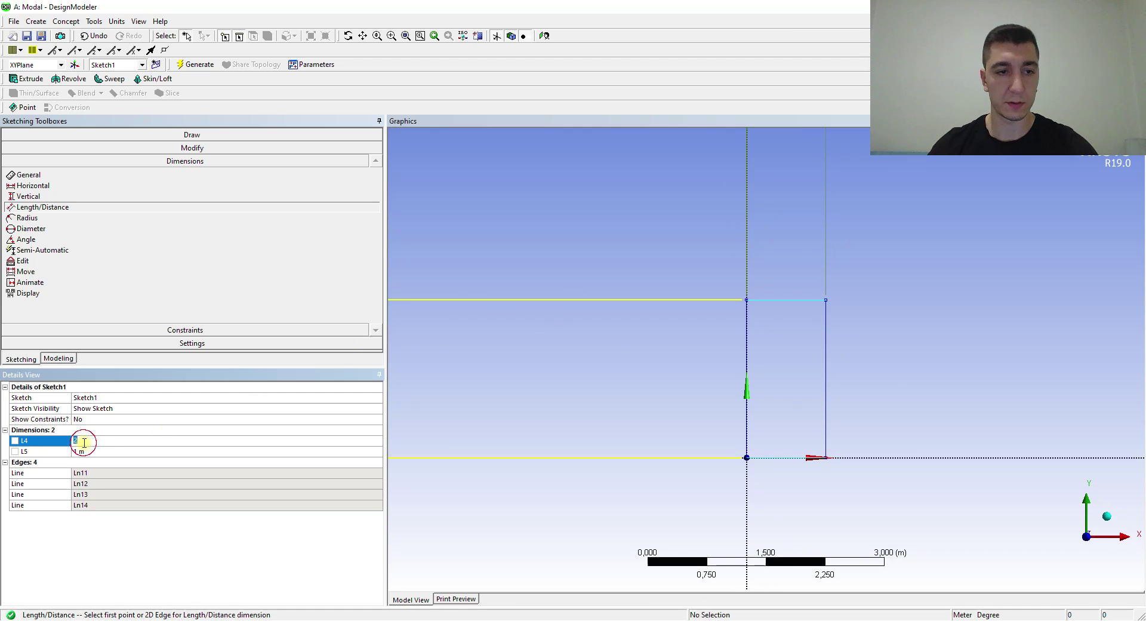
pyautogui.write('1')
pyautogui.press('Return')
pyautogui.click(96, 453)
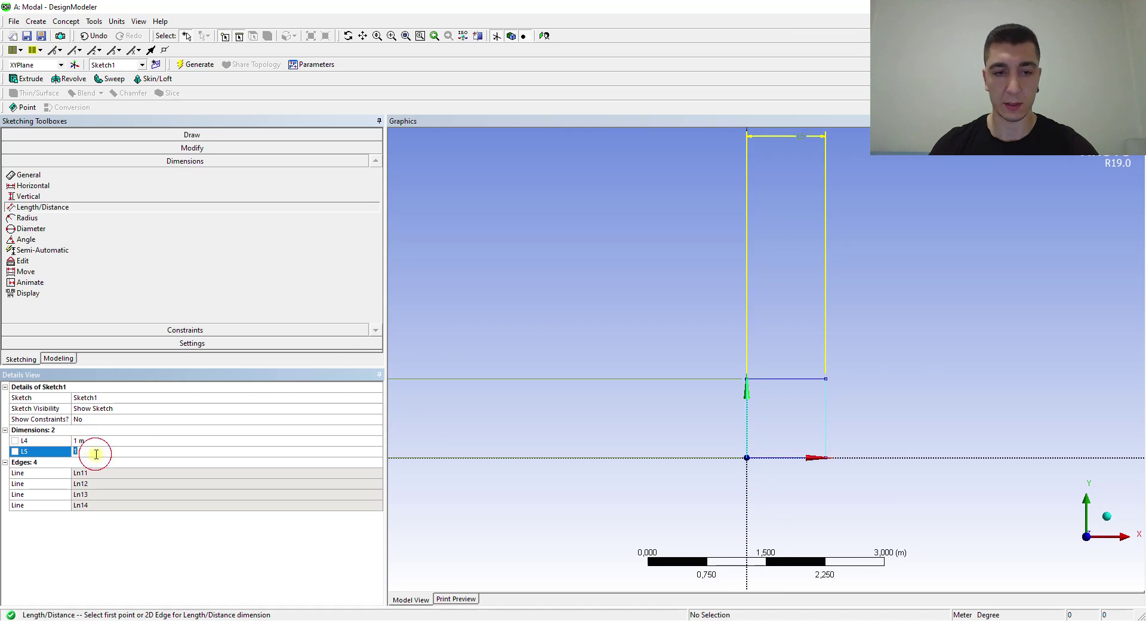
pyautogui.write('2')
pyautogui.press('Return')
pyautogui.scroll(1, 882, 431)
pyautogui.keyDown('ctrl'); pyautogui.moveTo(842, 400); pyautogui.dragTo(752, 297, button='middle'); pyautogui.keyUp('ctrl')
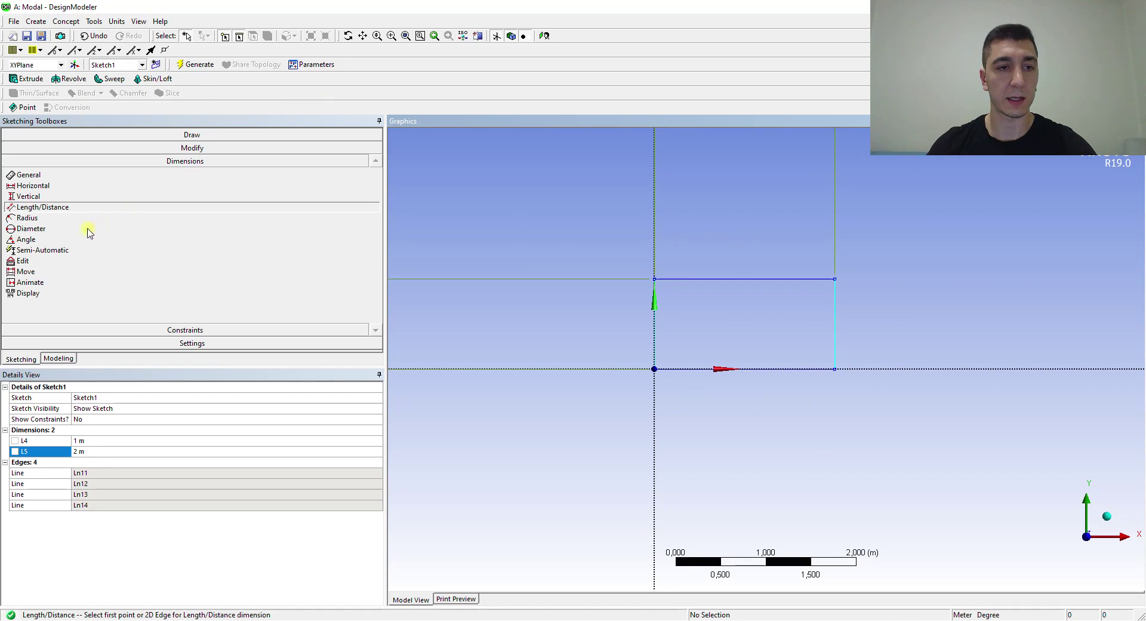
# Create a surface from sketches with Sketch1 as the base object.
pyautogui.click(65, 22)
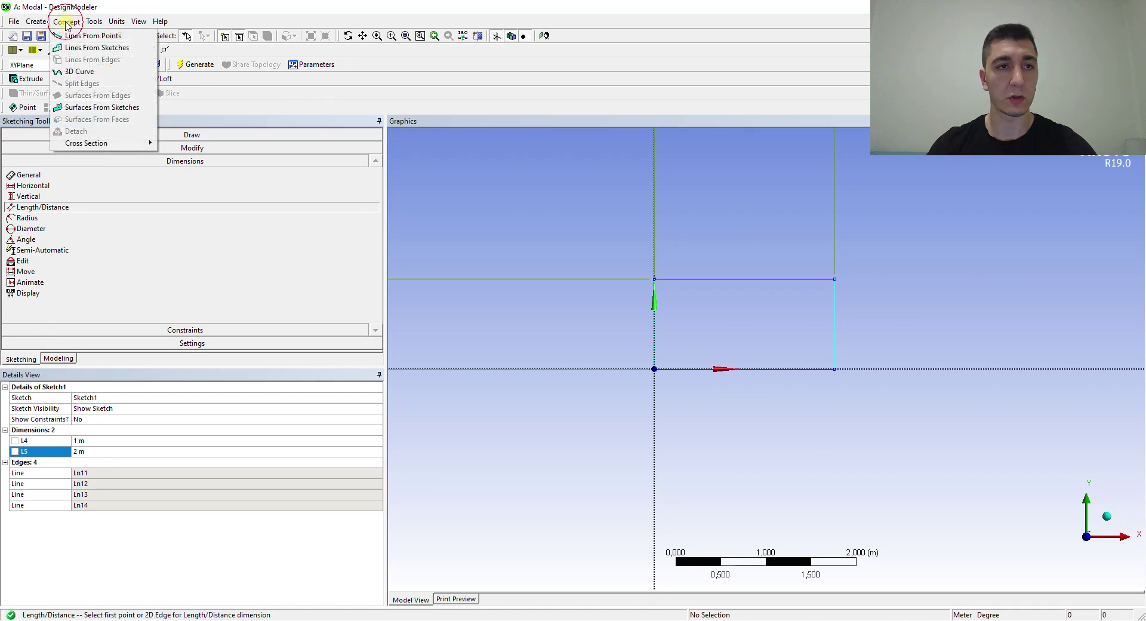
pyautogui.click(104, 108)
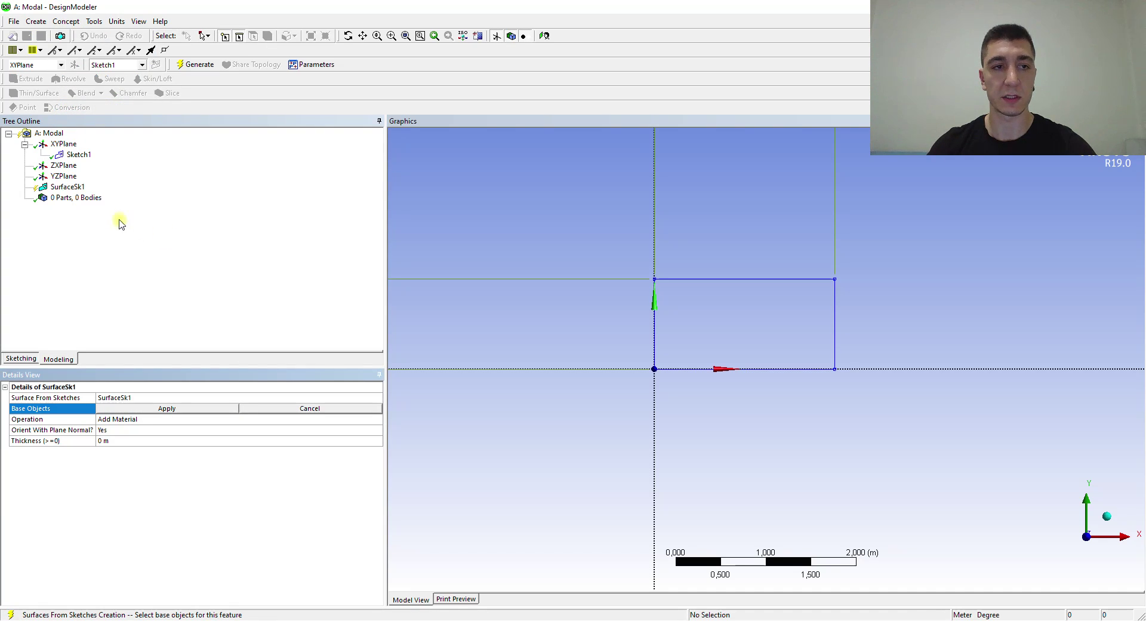
pyautogui.click(64, 188)
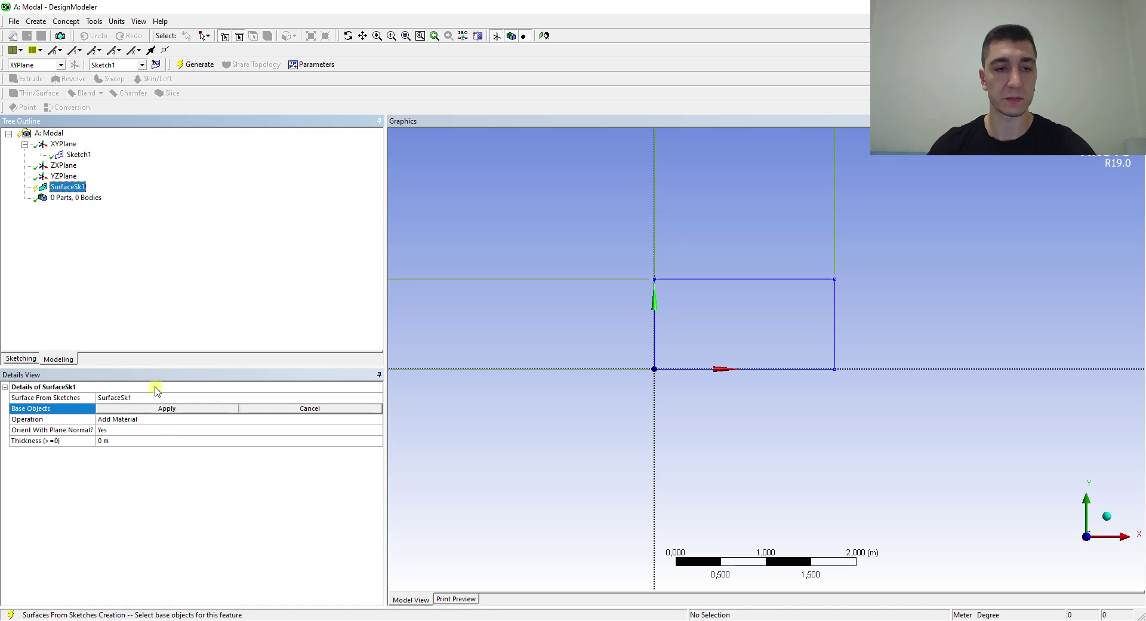
pyautogui.click(64, 144)
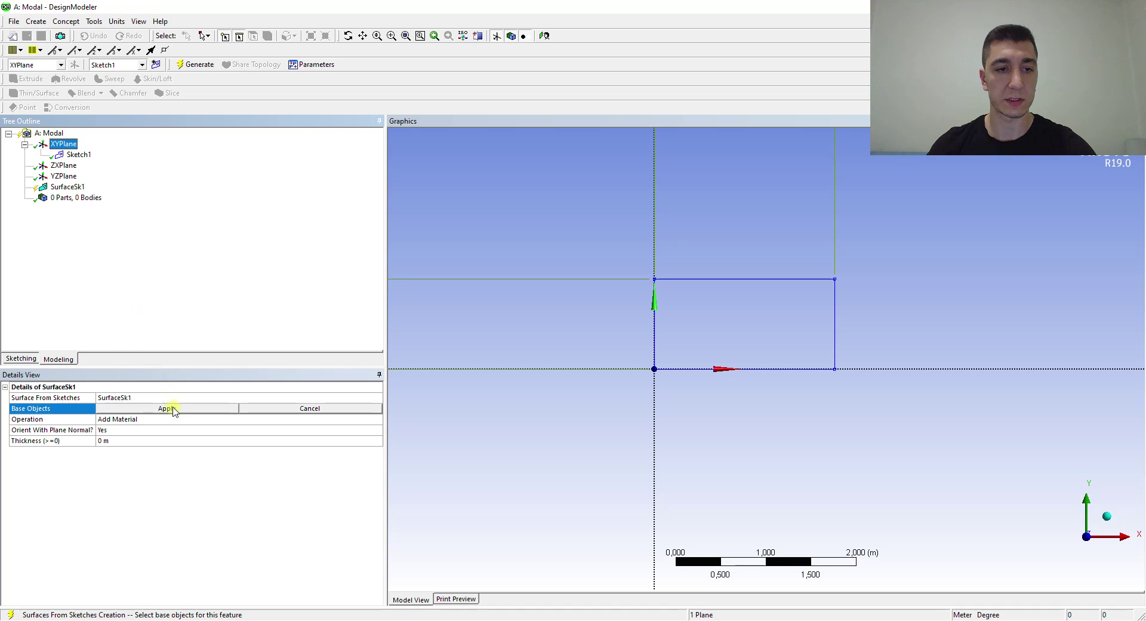
pyautogui.click(79, 155)
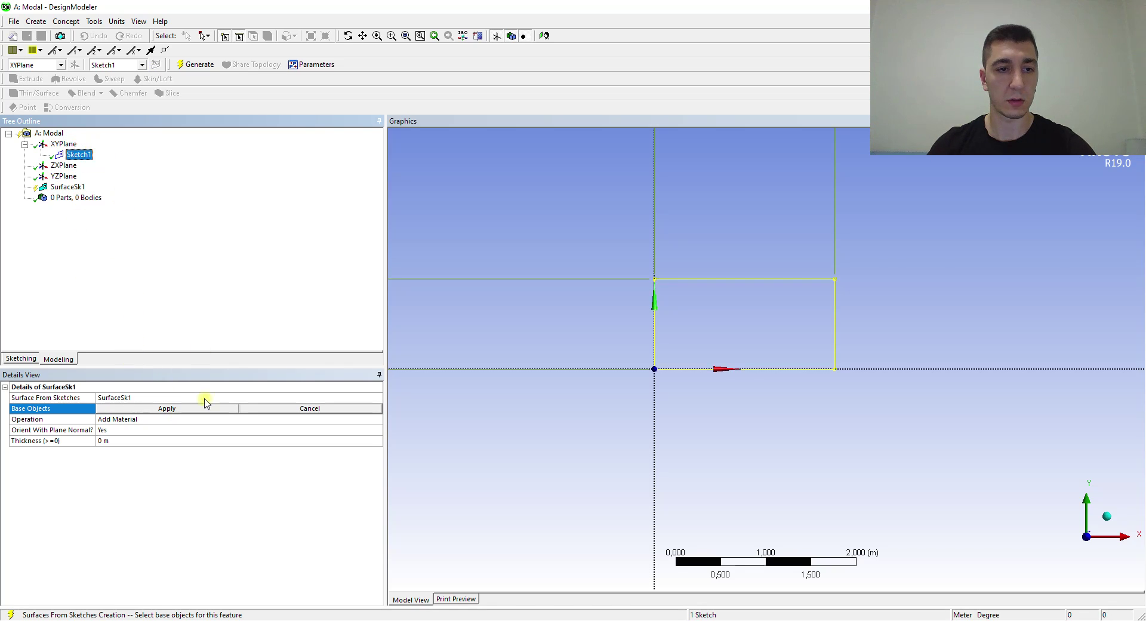
pyautogui.click(168, 408)
# Set the surface's thickness to 0.002 m and generate the surface body.
pyautogui.click(169, 446)
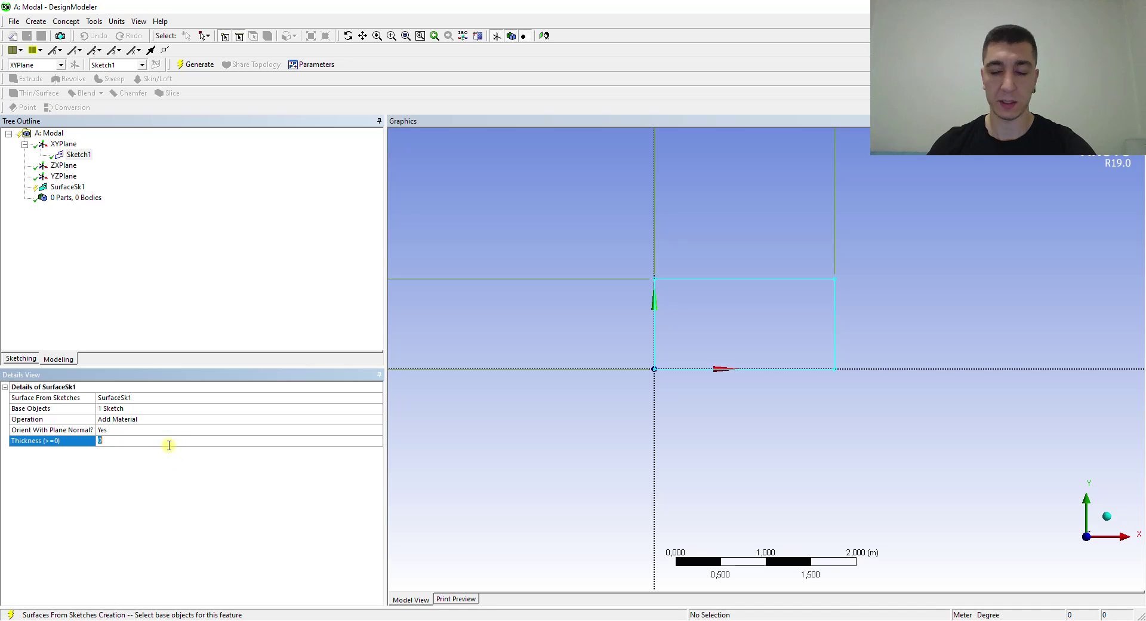
pyautogui.press('Return')
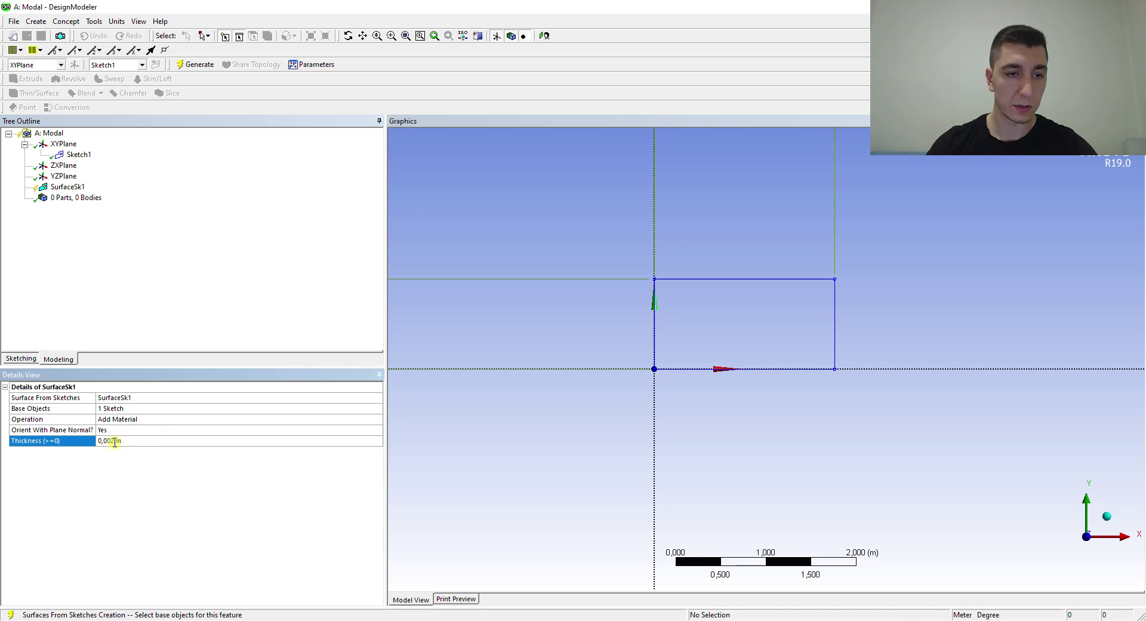
pyautogui.click(194, 64)
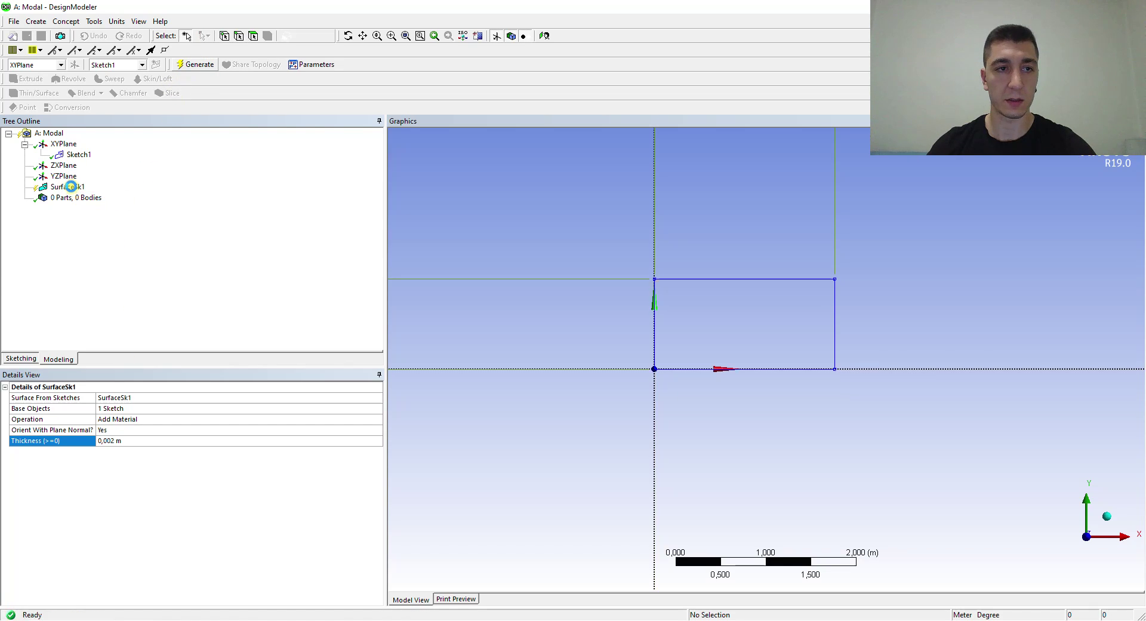
pyautogui.moveTo(697, 199)
pyautogui.mouseDown(button='middle')
pyautogui.moveTo(686, 217)
pyautogui.moveTo(578, 232)
pyautogui.mouseUp(button='middle')
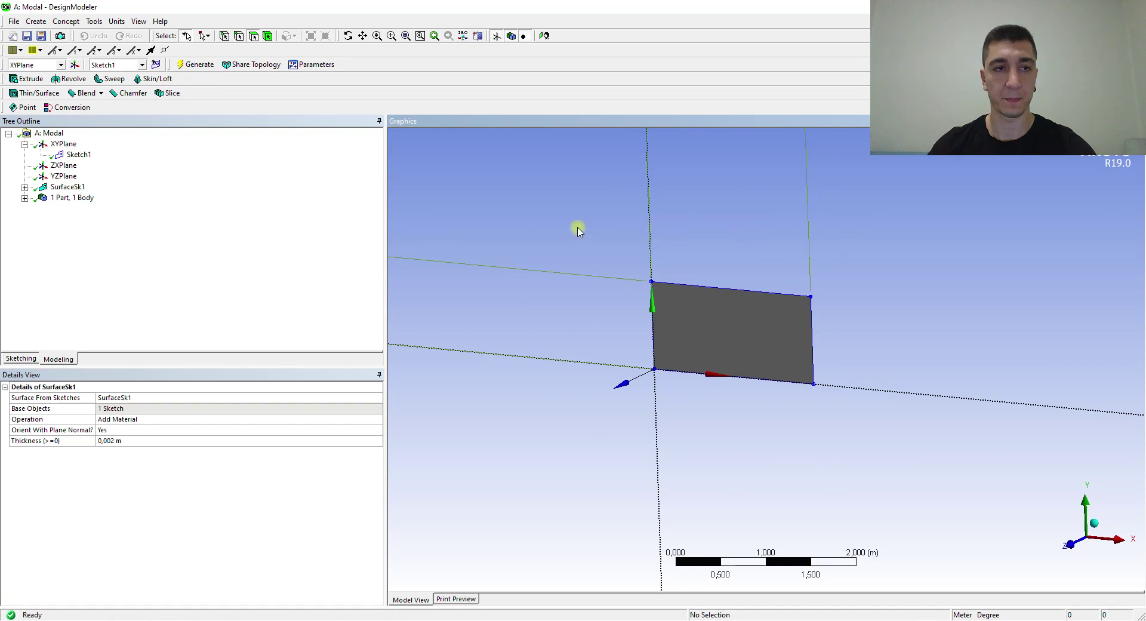
# Return to the Workbench project, update the Modal system's Model component and open it in Mechanical.
pyautogui.click(1065, 7)
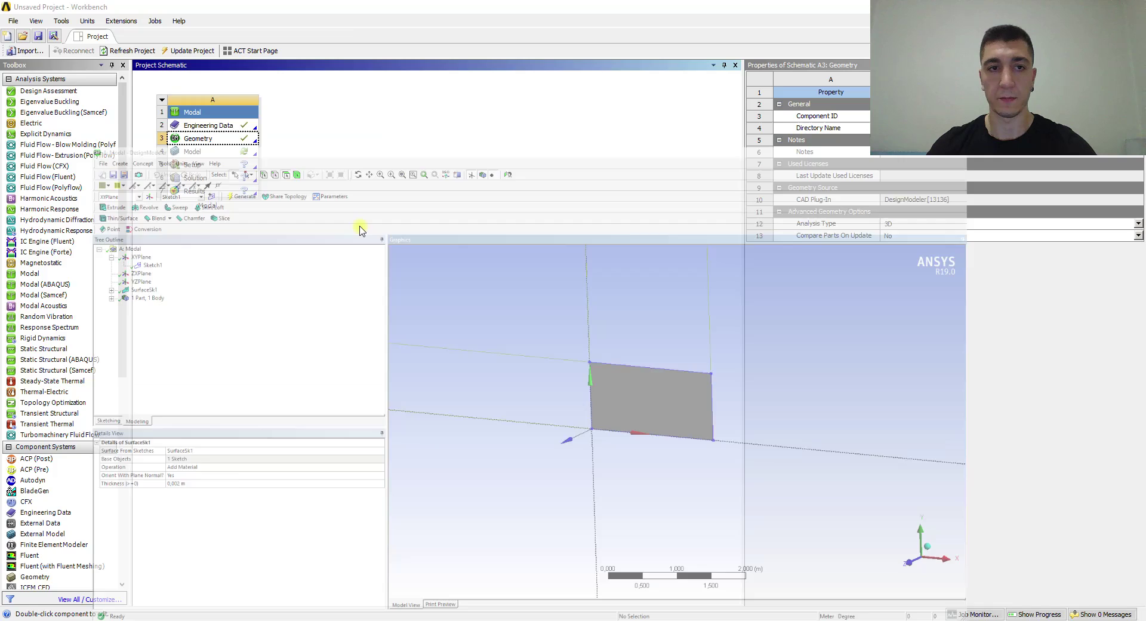
pyautogui.click(193, 151)
pyautogui.rightClick(193, 151)
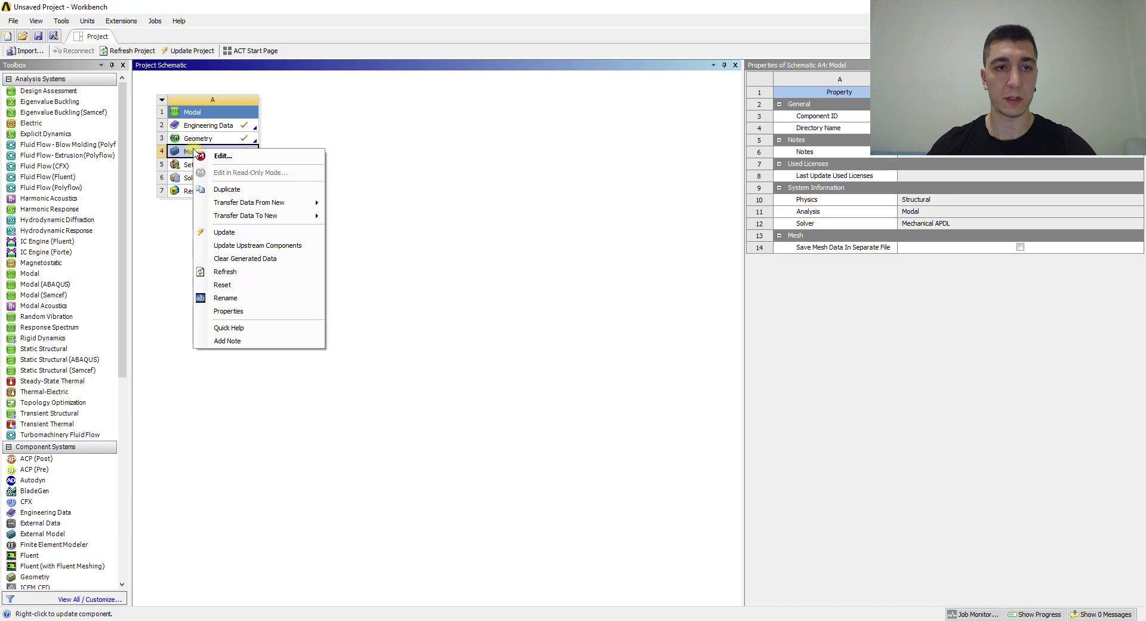
pyautogui.click(232, 231)
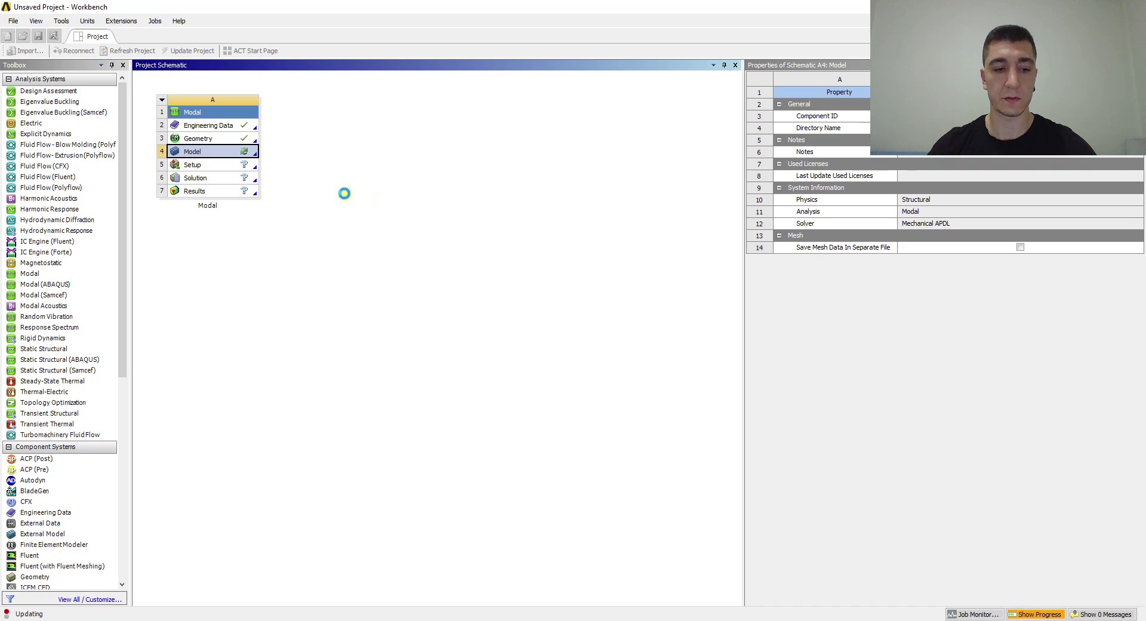
pyautogui.click(209, 252)
pyautogui.rightClick(192, 156)
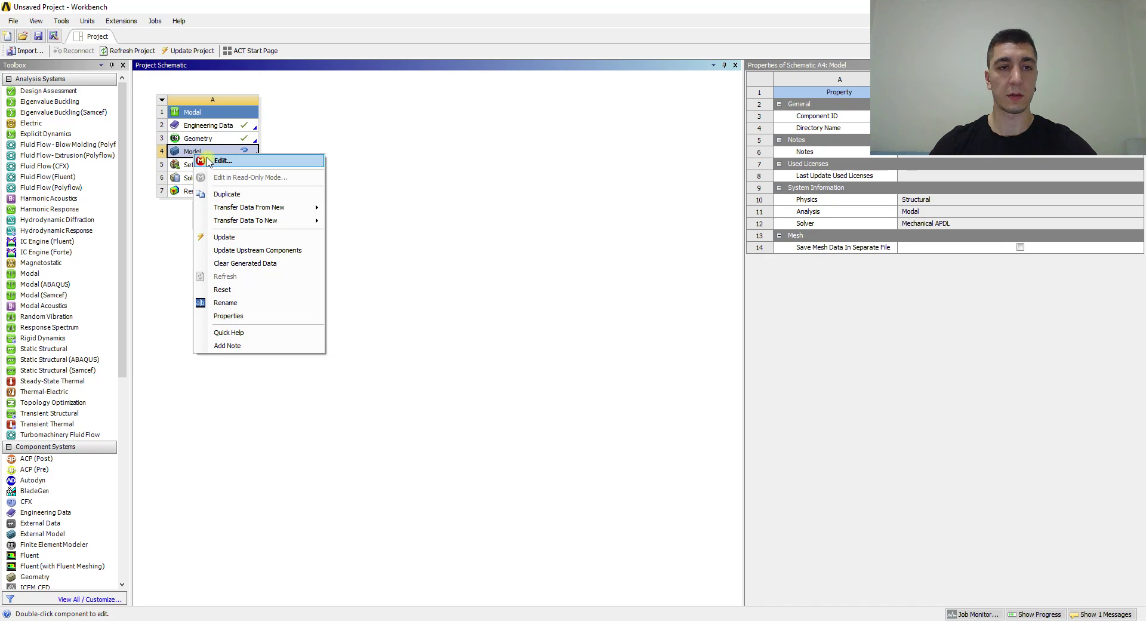
pyautogui.click(204, 160)
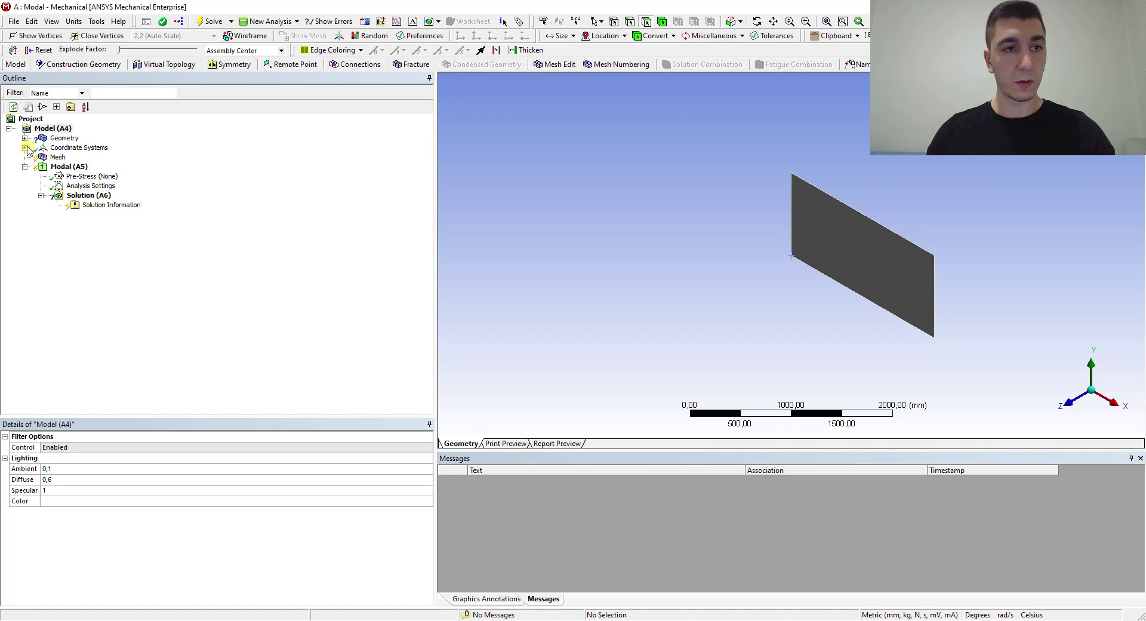
# Assign Aluminum Alloy as the material of the surface body.
pyautogui.click(24, 139)
pyautogui.click(84, 148)
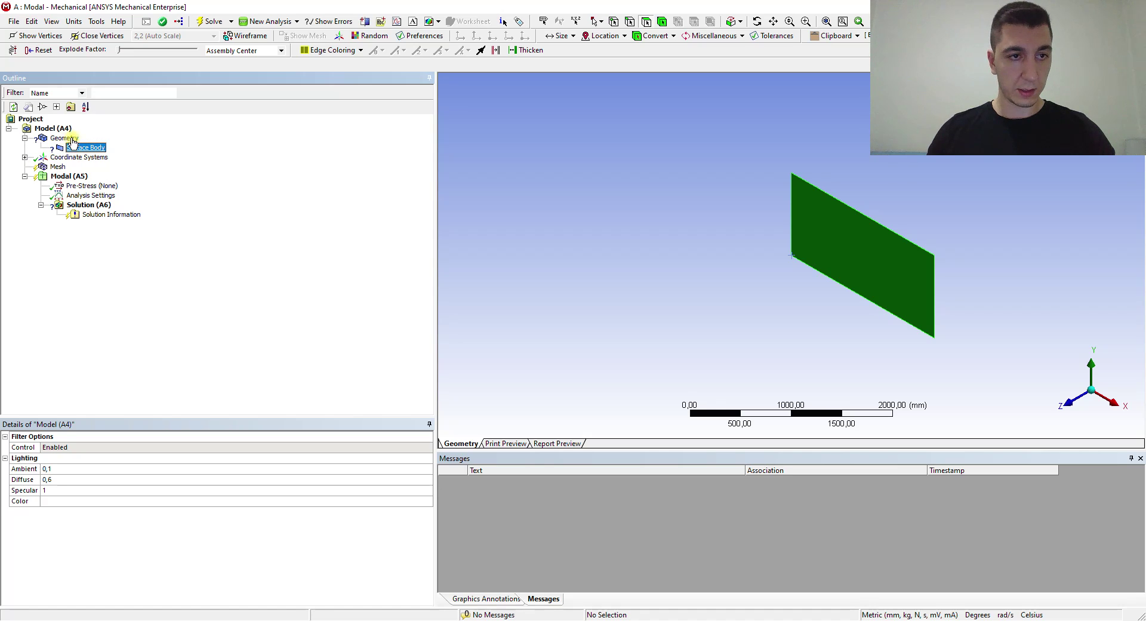
pyautogui.click(78, 148)
pyautogui.click(417, 556)
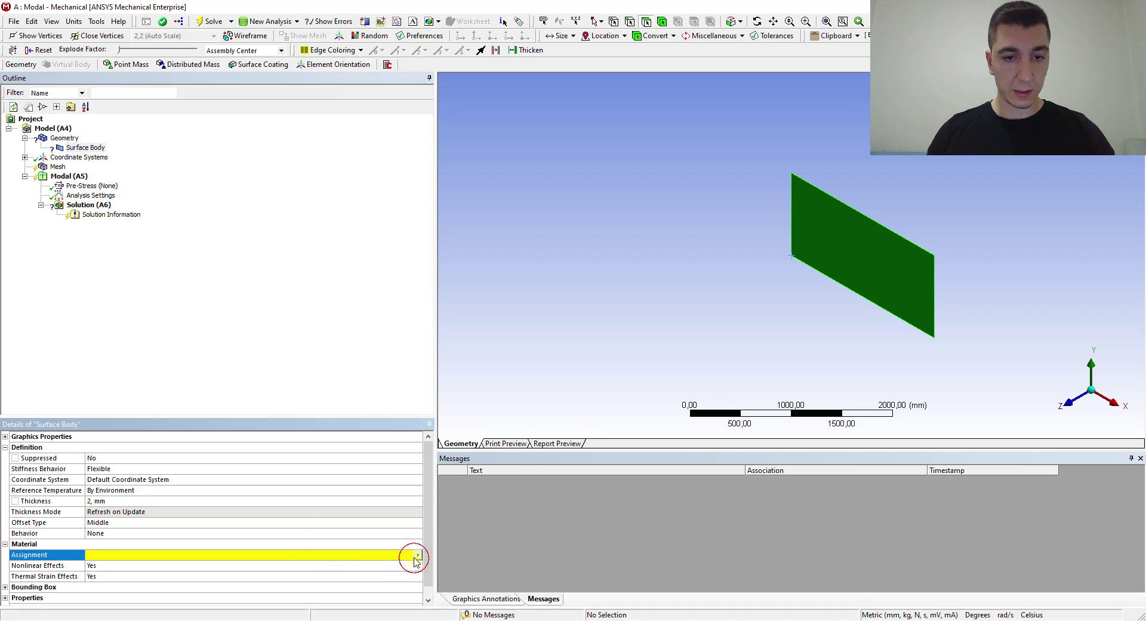
pyautogui.click(417, 556)
pyautogui.click(449, 590)
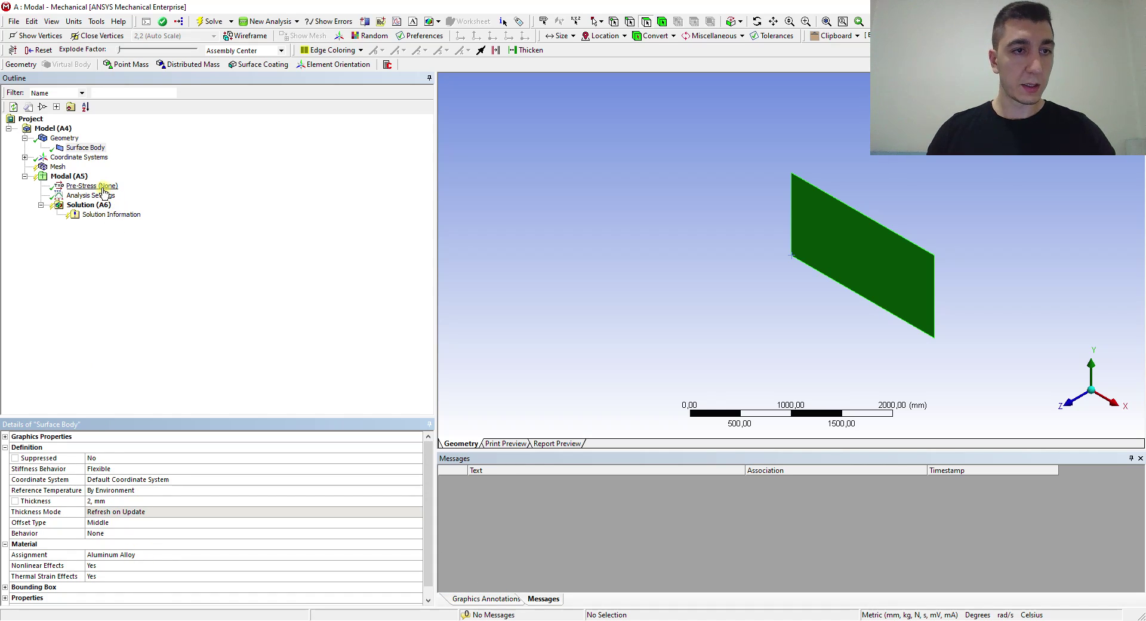
# Set the mesh size function to Uniform with a maximum face size of 10 mm.
pyautogui.click(58, 169)
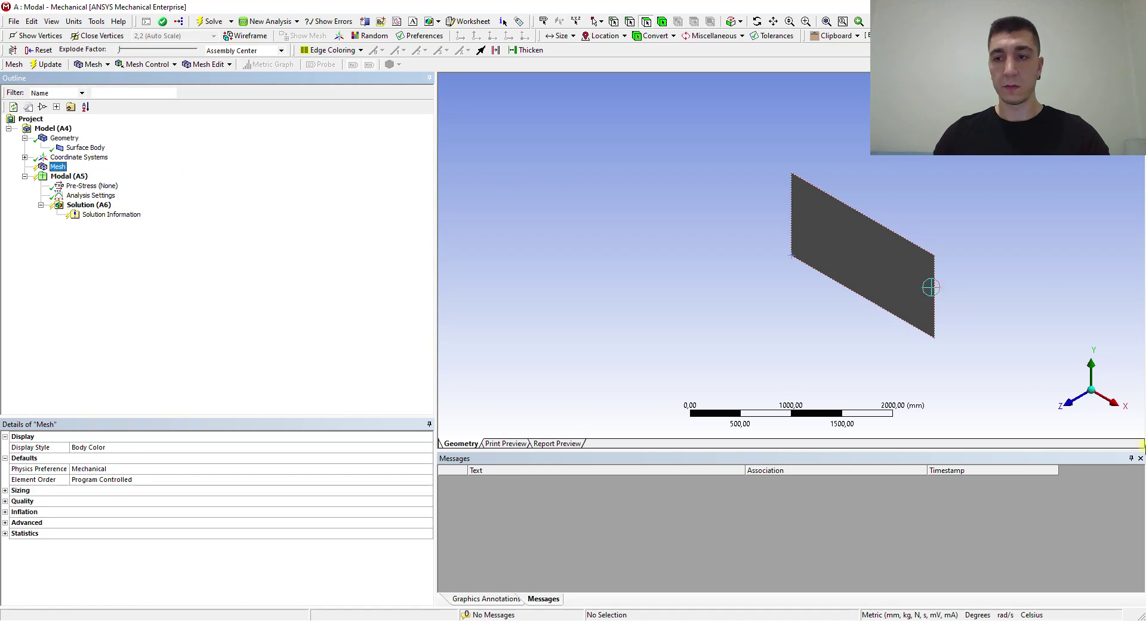
pyautogui.click(1068, 403)
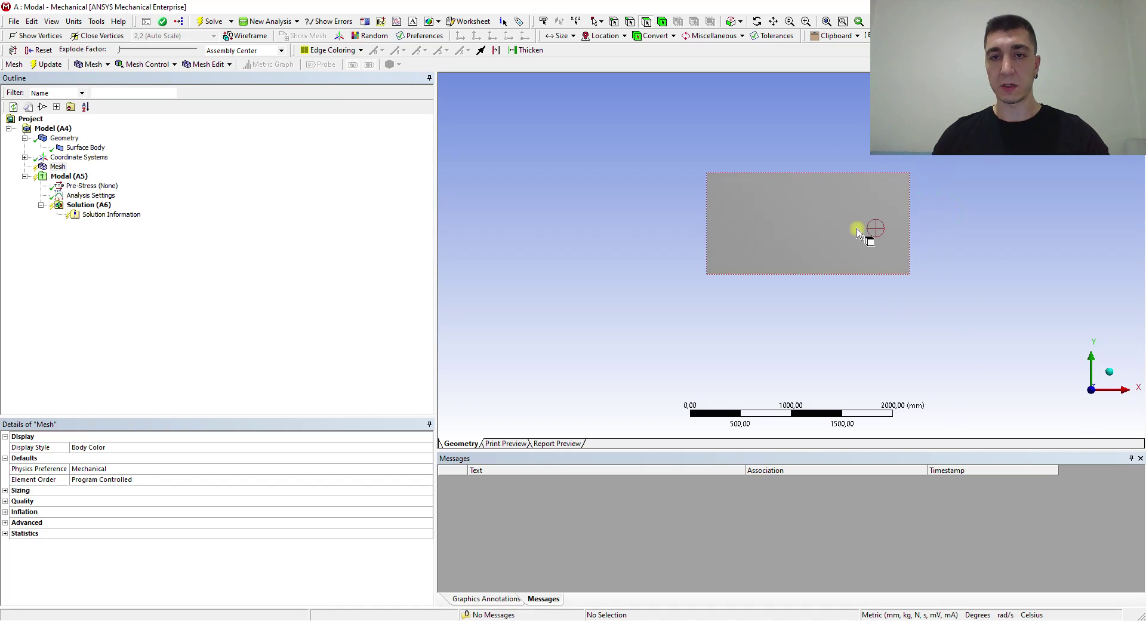
pyautogui.click(10, 489)
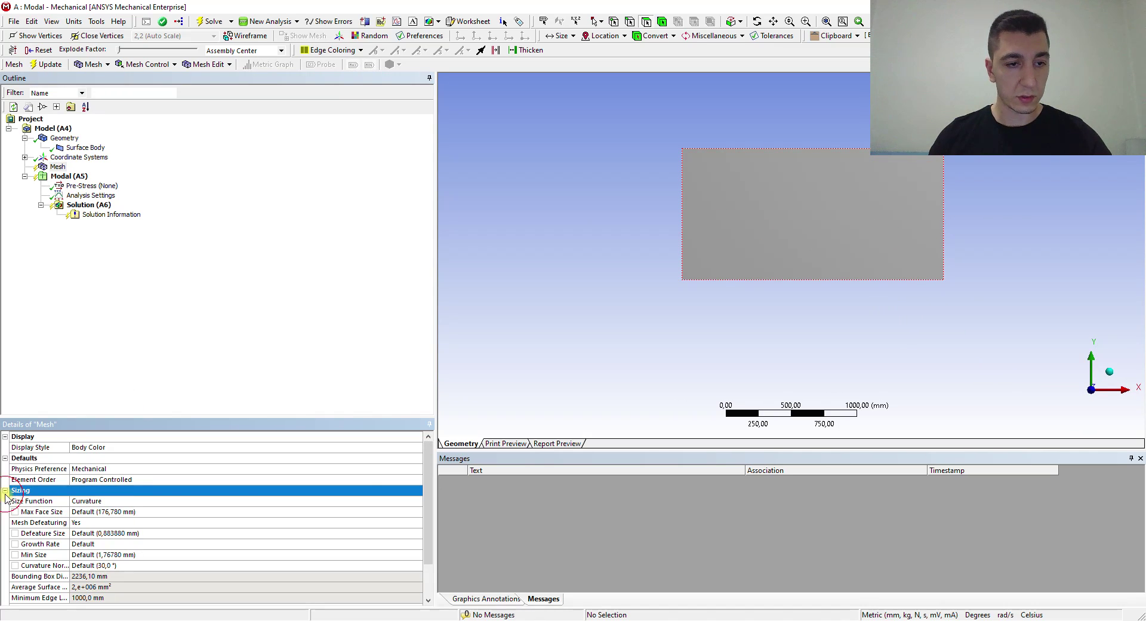
pyautogui.click(122, 502)
pyautogui.click(418, 501)
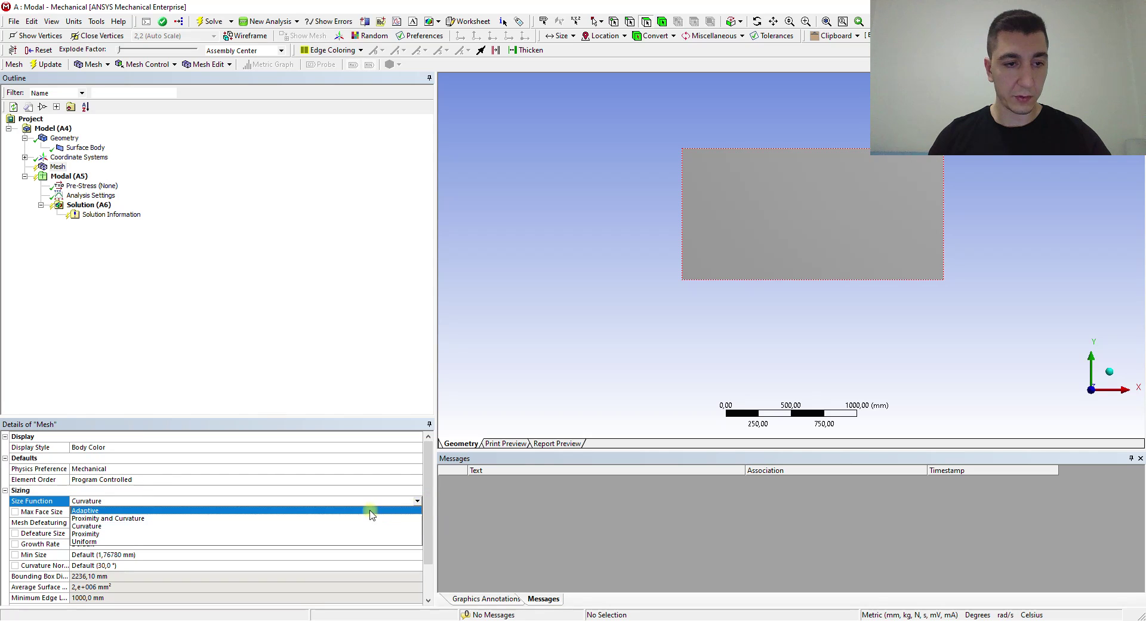
pyautogui.click(261, 542)
pyautogui.click(148, 512)
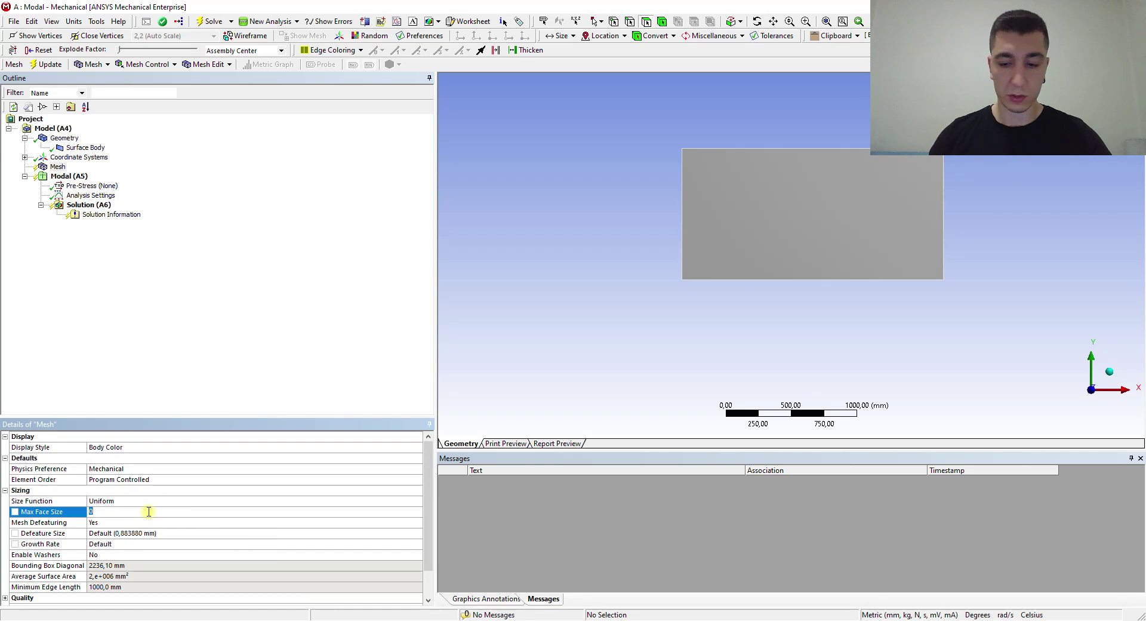
pyautogui.press('Return')
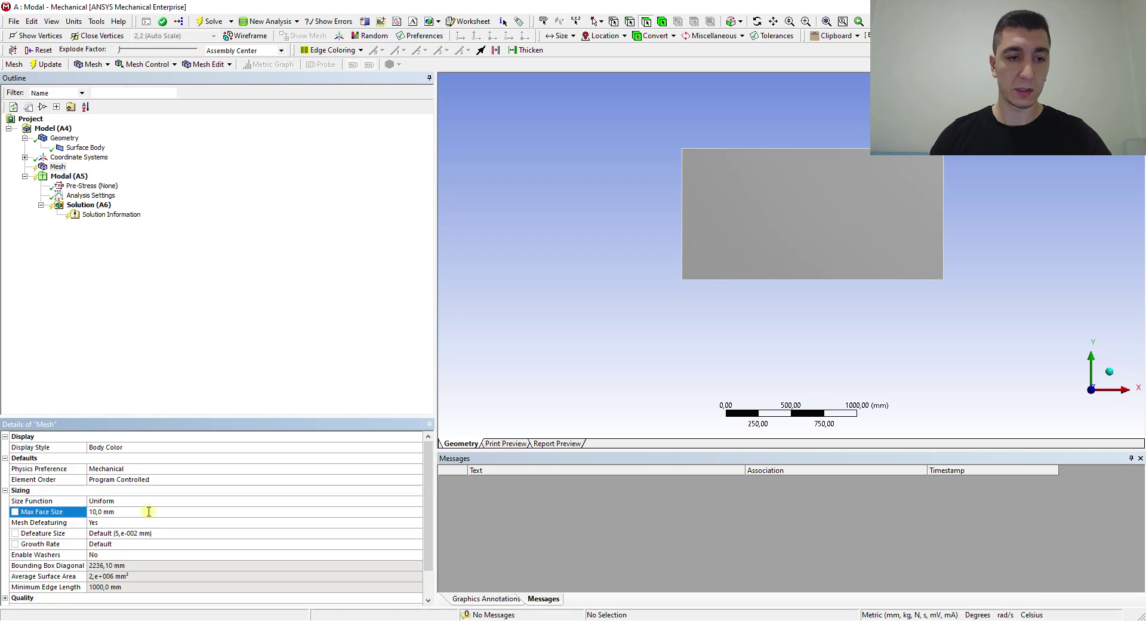
# Generate the plate's mesh and inspect it up close.
pyautogui.rightClick(53, 168)
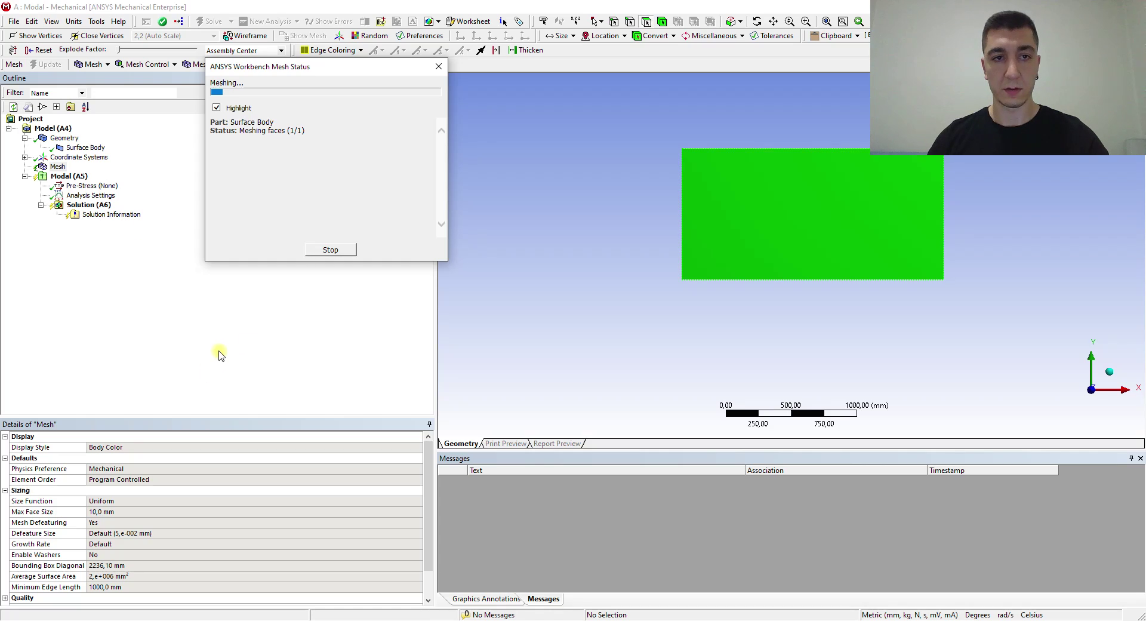
pyautogui.scroll(5, 763, 222)
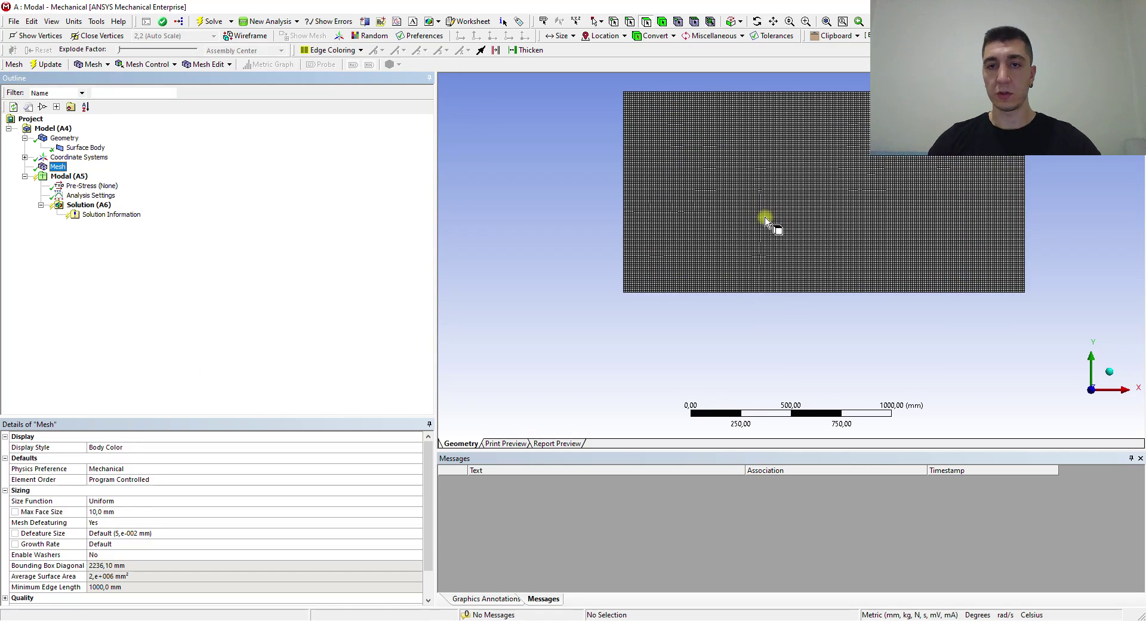
pyautogui.scroll(2, 724, 230)
pyautogui.scroll(-1, 724, 229)
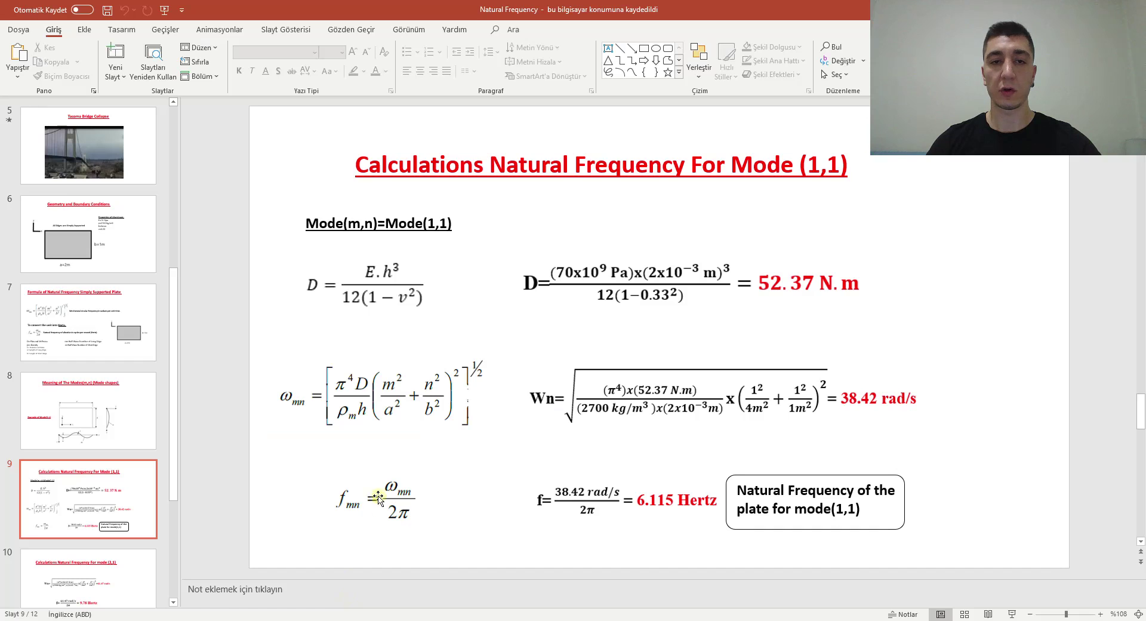
# Review the plate's boundary conditions, frequency formula and mode (1,1) calculation in the PowerPoint slides, and return to Mechanical.
pyautogui.click(332, 615)
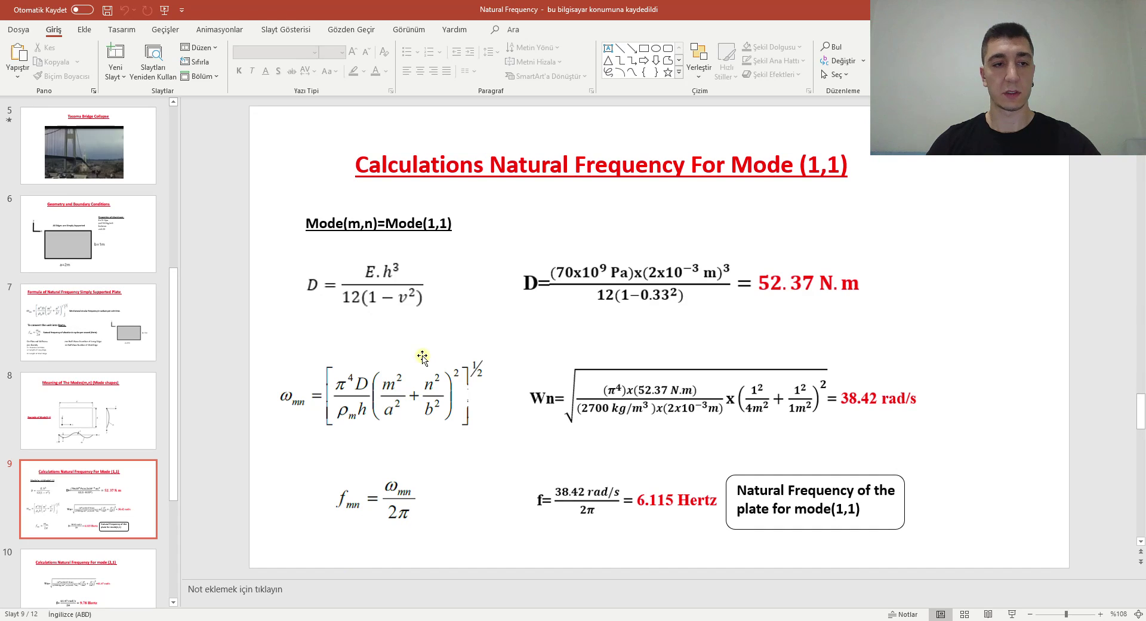
pyautogui.scroll(2, 423, 357)
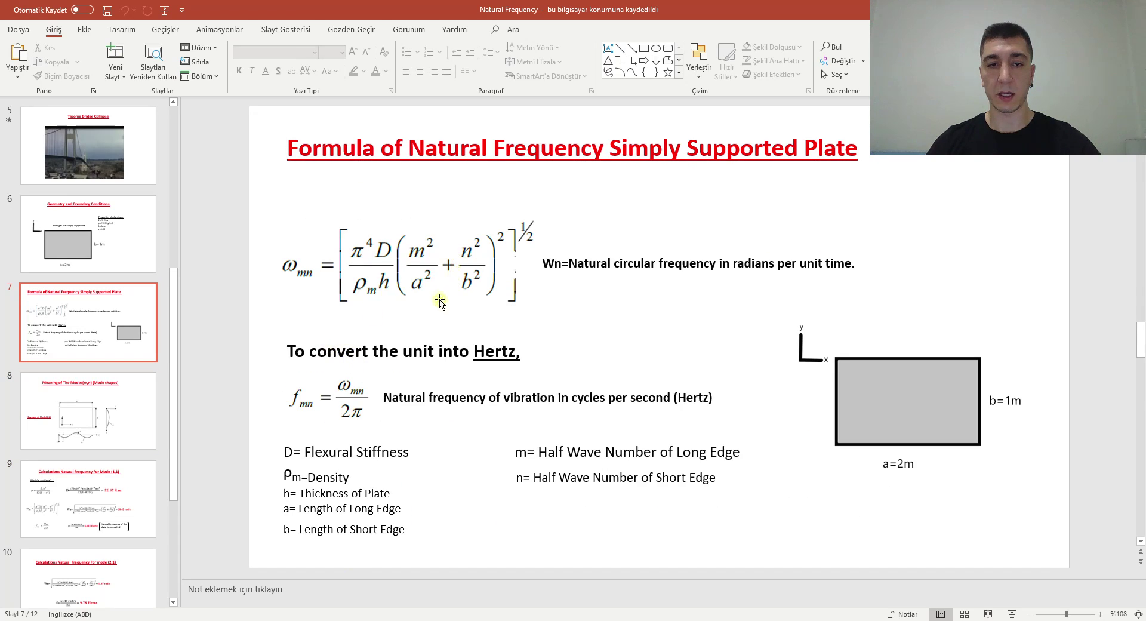
pyautogui.scroll(1, 443, 300)
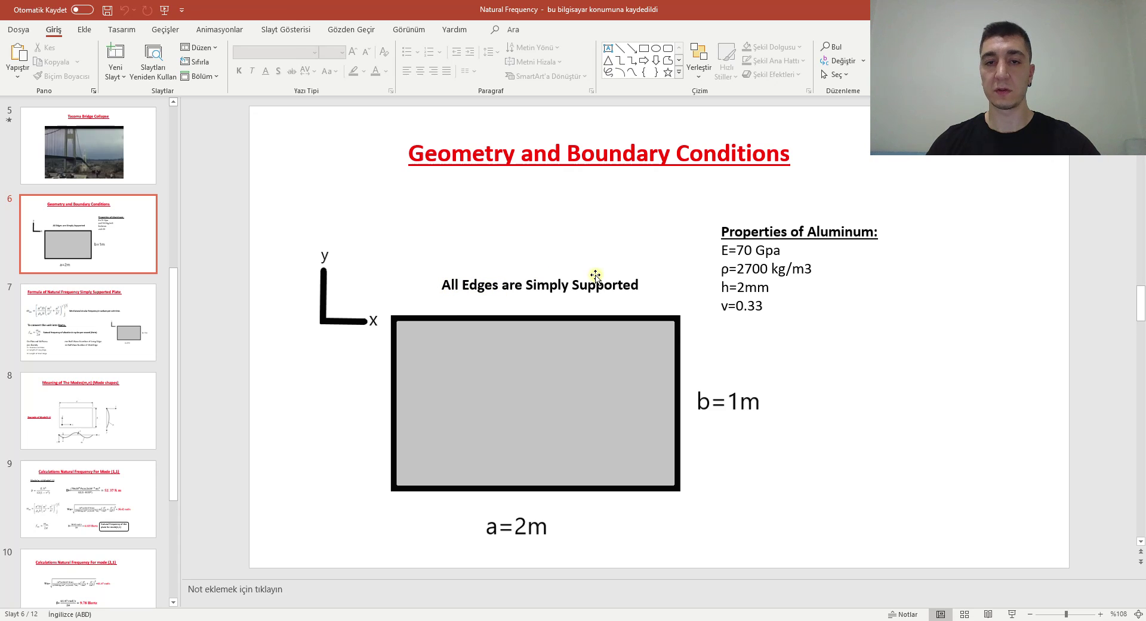
pyautogui.scroll(-3, 595, 275)
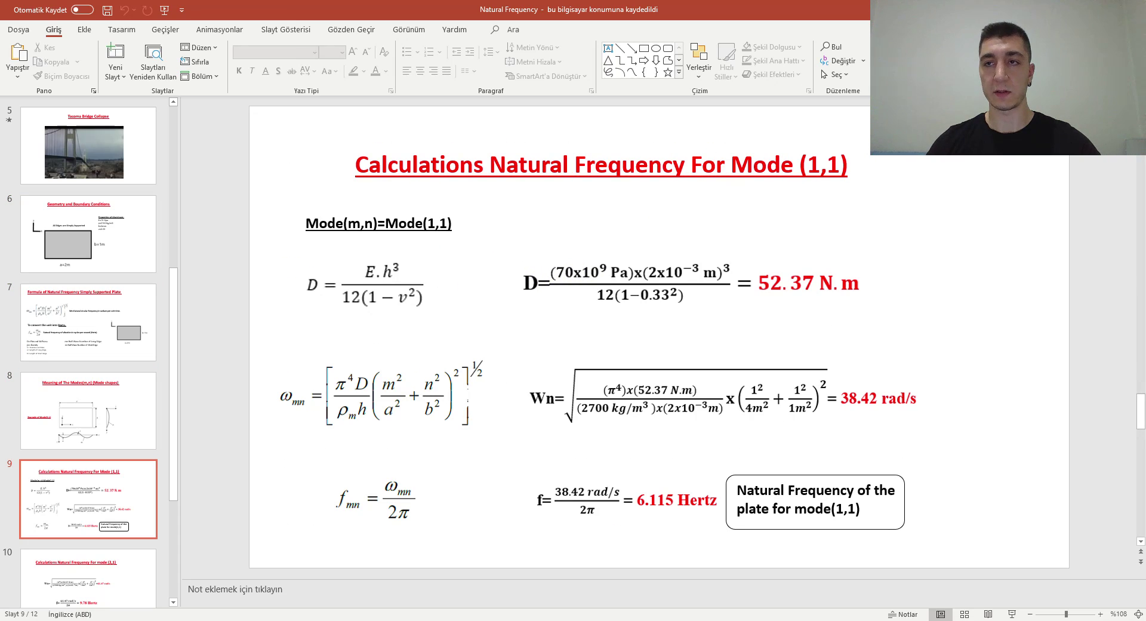
pyautogui.hotkey('alt', 'Tab')
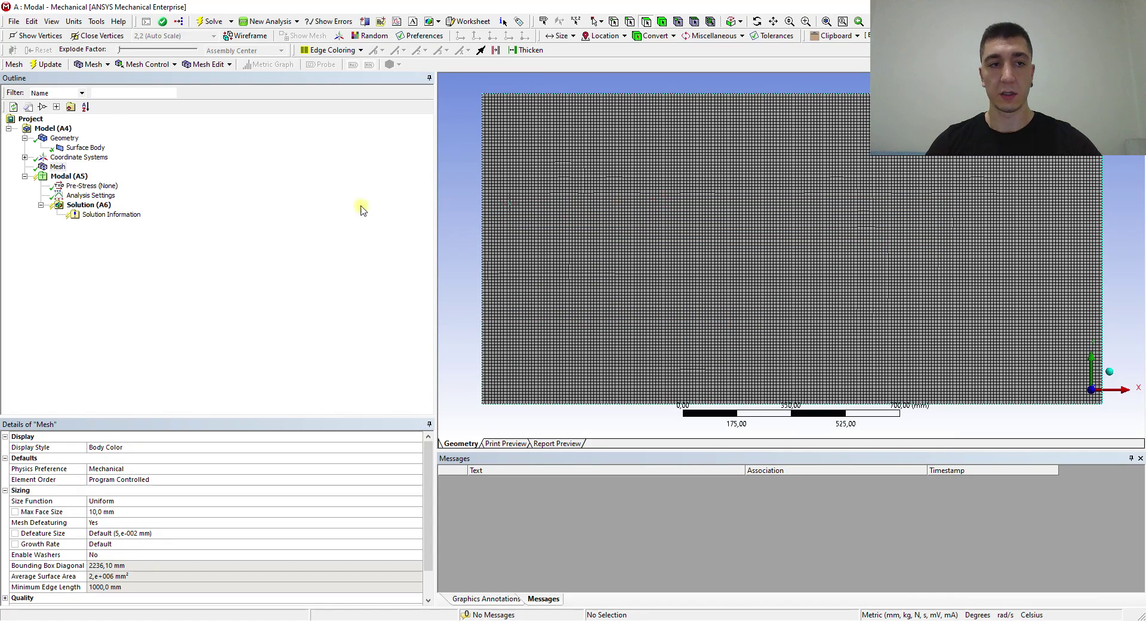
# Add a Simply Supported boundary condition to the modal analysis and scope it to all four outer edges of the plate.
pyautogui.rightClick(64, 177)
pyautogui.moveTo(102, 180)
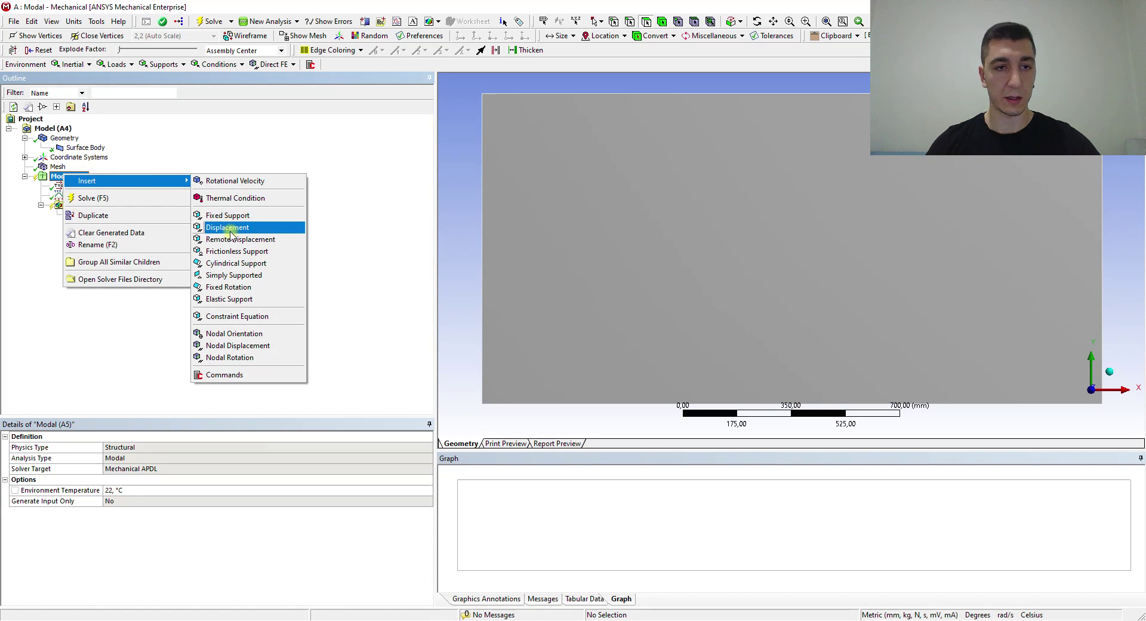
pyautogui.click(229, 276)
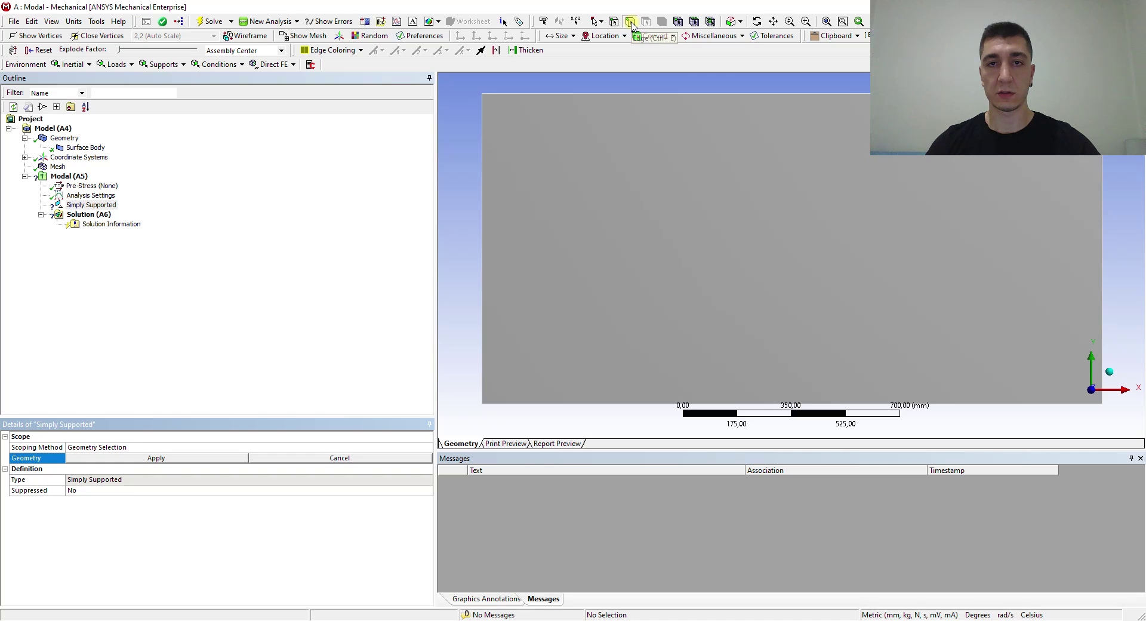
pyautogui.click(598, 22)
pyautogui.click(615, 36)
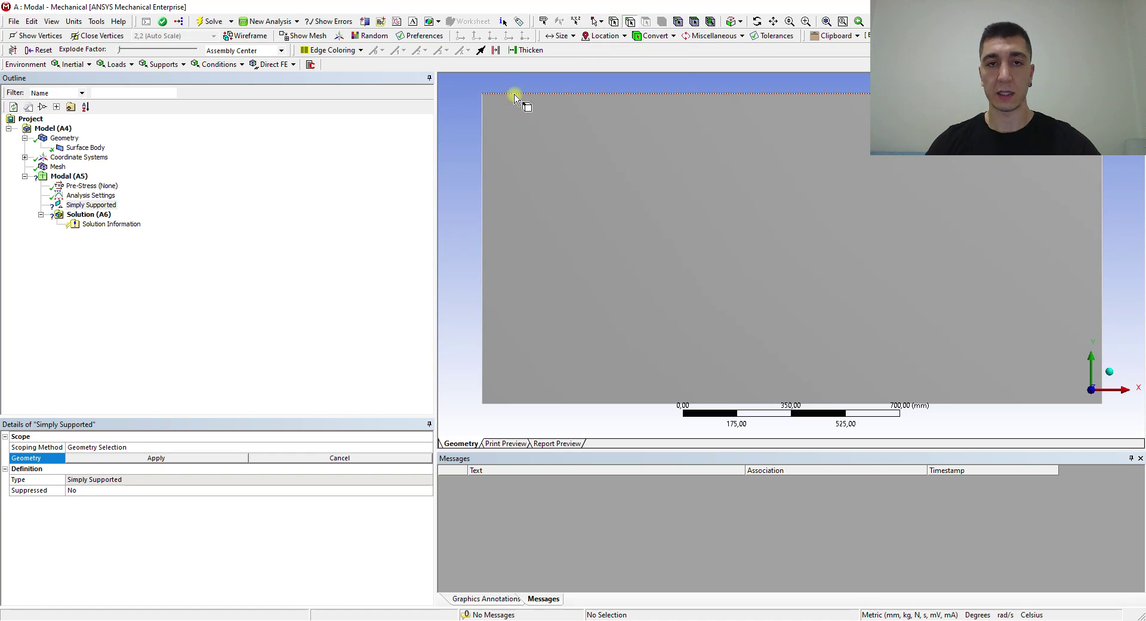
pyautogui.click(497, 103)
pyautogui.keyDown('ctrl'); pyautogui.click(1102, 184); pyautogui.keyUp('ctrl')
pyautogui.keyDown('ctrl'); pyautogui.click(813, 404); pyautogui.keyUp('ctrl')
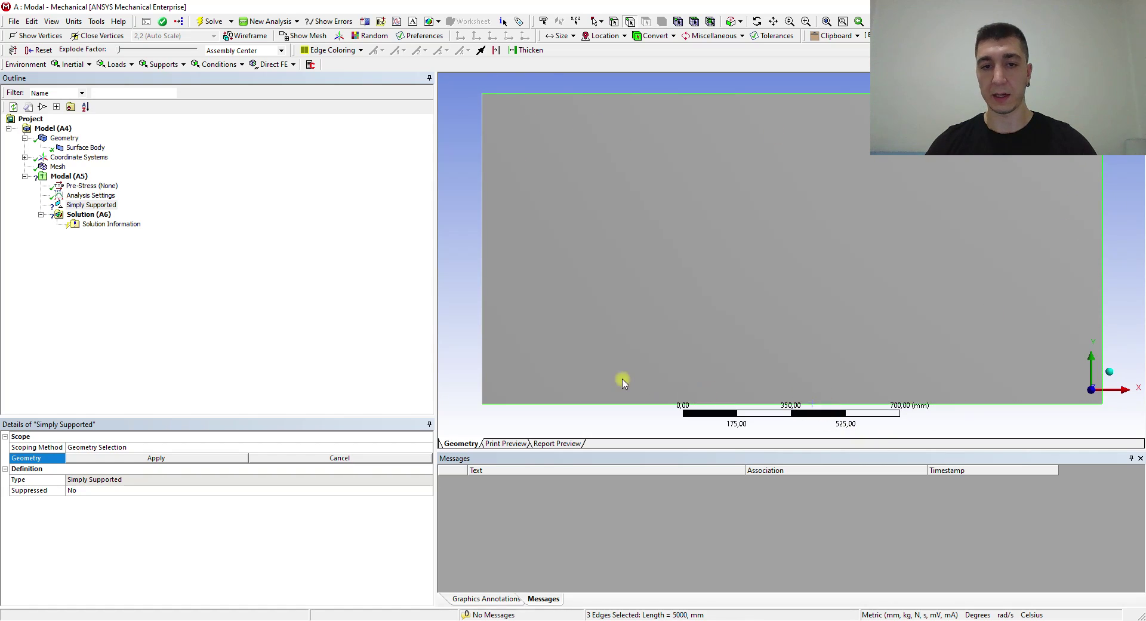
pyautogui.keyDown('ctrl'); pyautogui.click(484, 335); pyautogui.keyUp('ctrl')
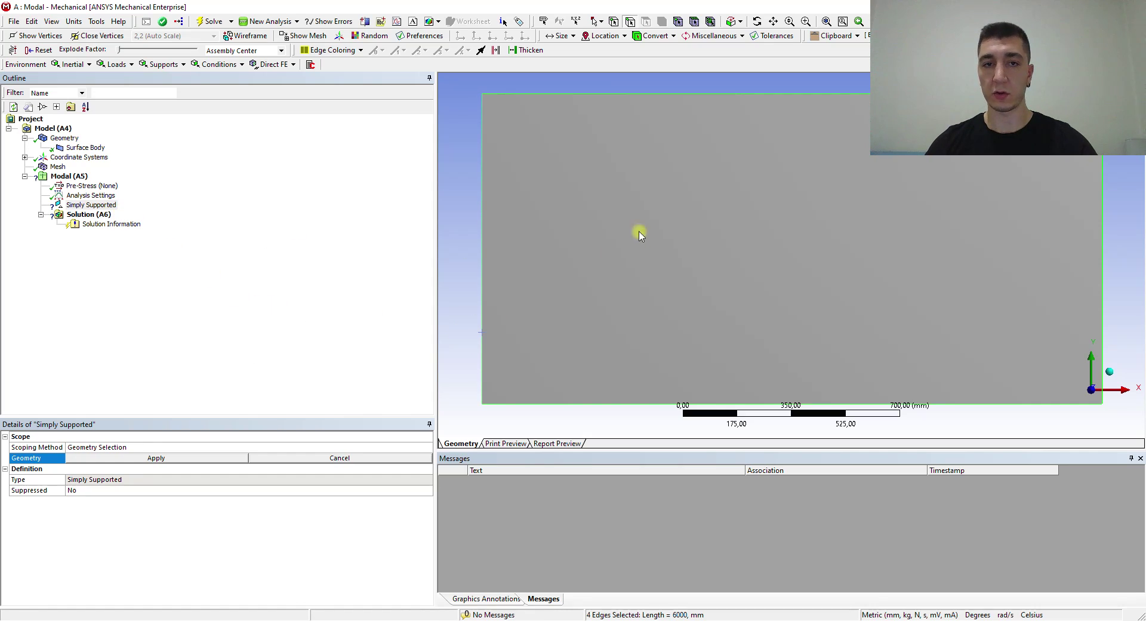
pyautogui.click(154, 458)
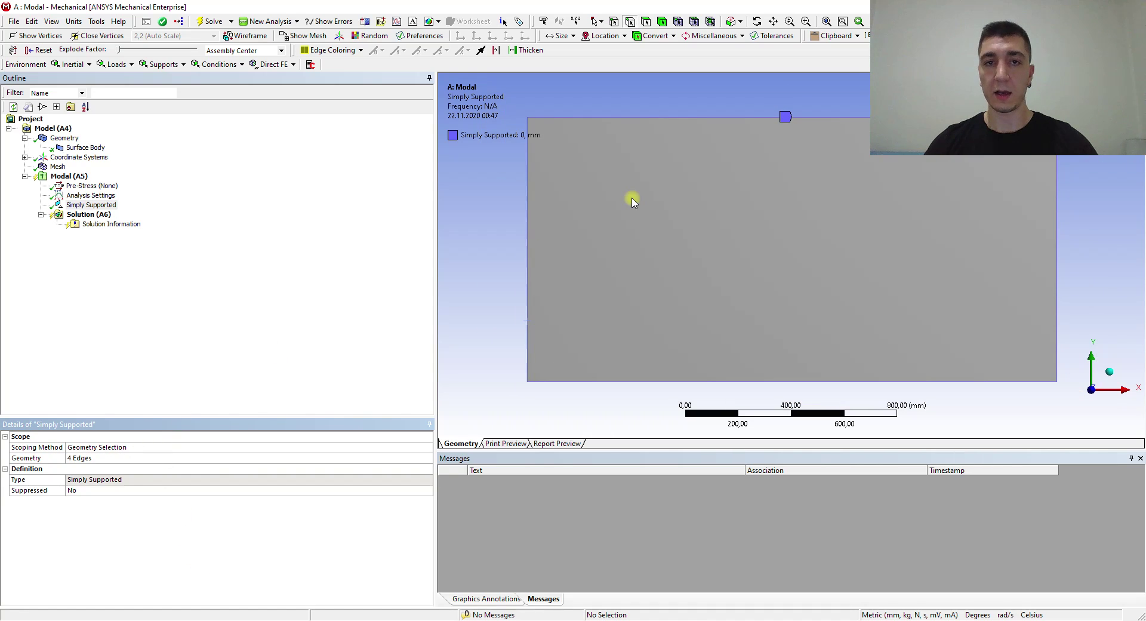
# Set the maximum number of modes to find to 30 in the analysis settings.
pyautogui.click(96, 215)
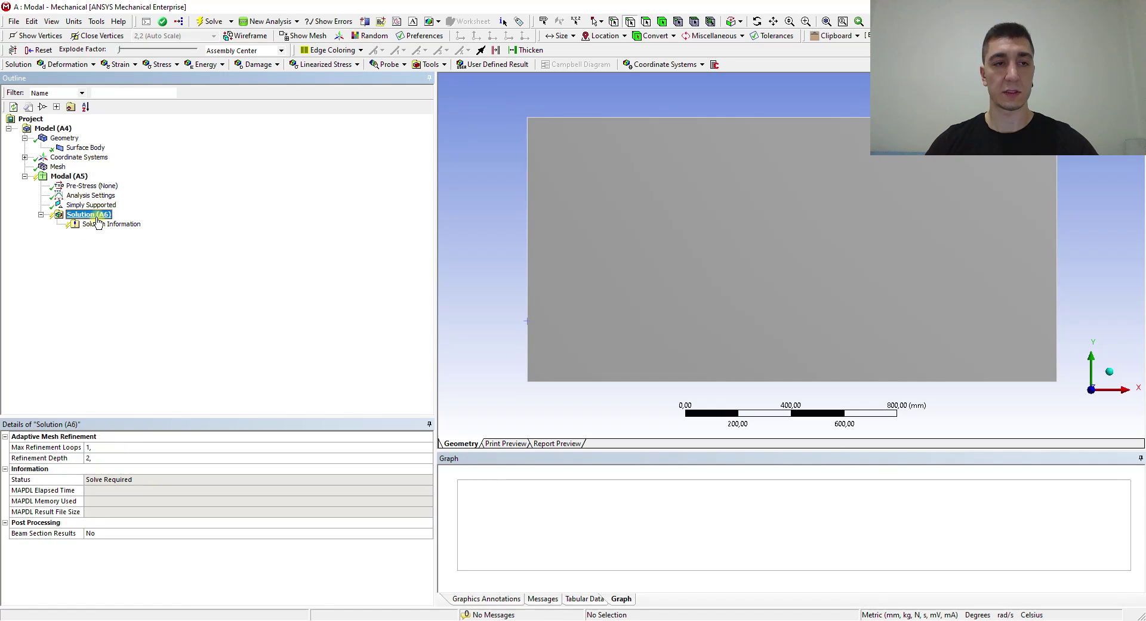
pyautogui.click(86, 197)
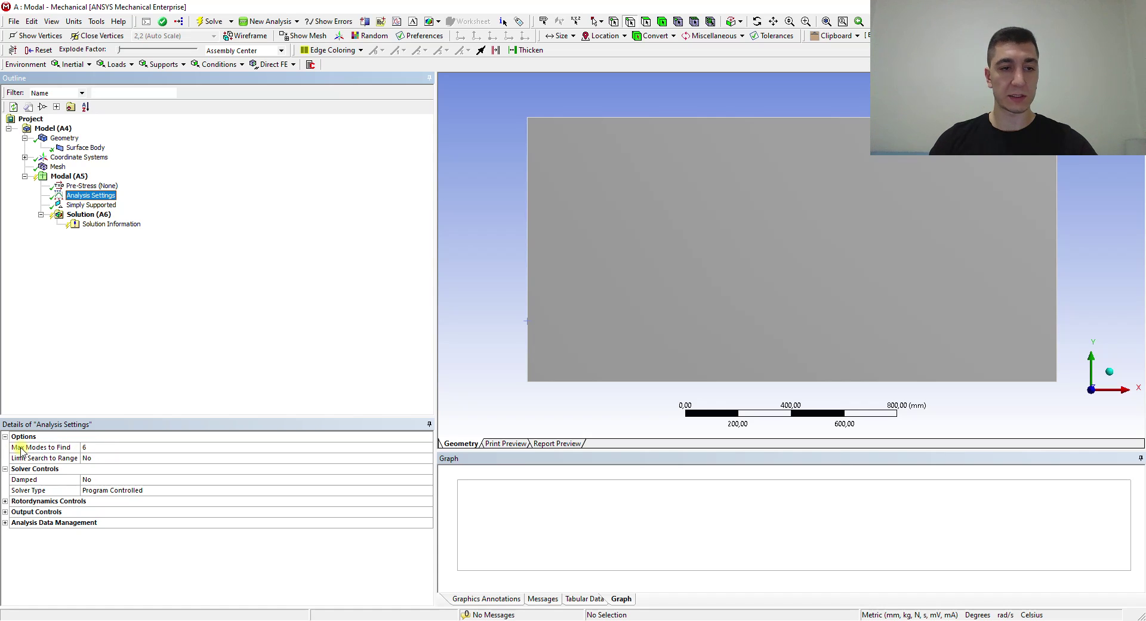
pyautogui.click(96, 447)
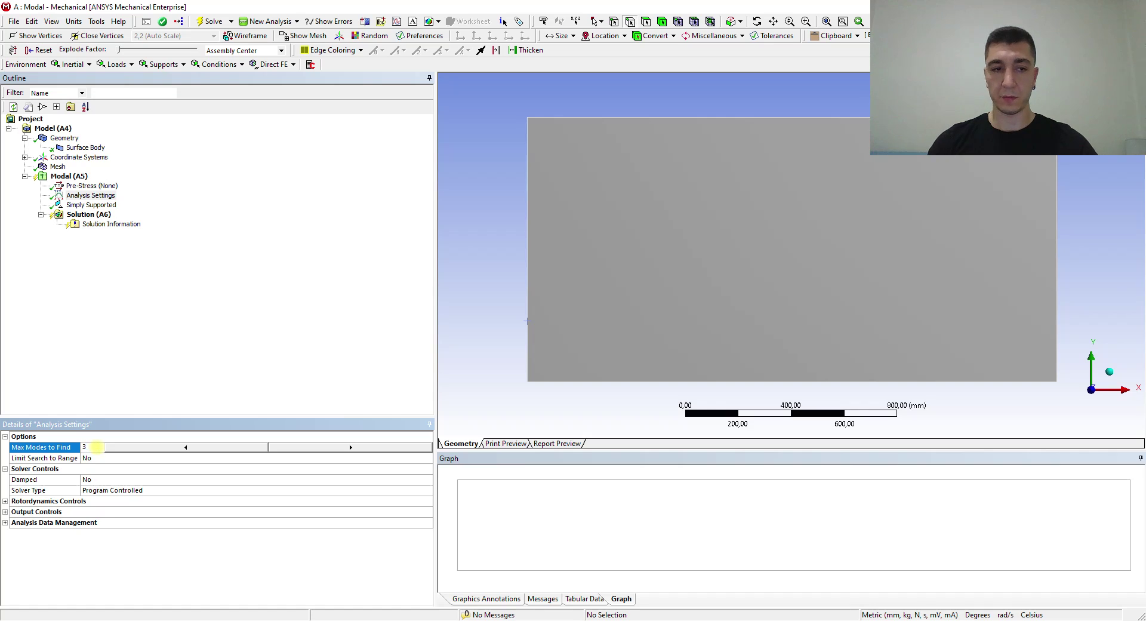
pyautogui.press('Return')
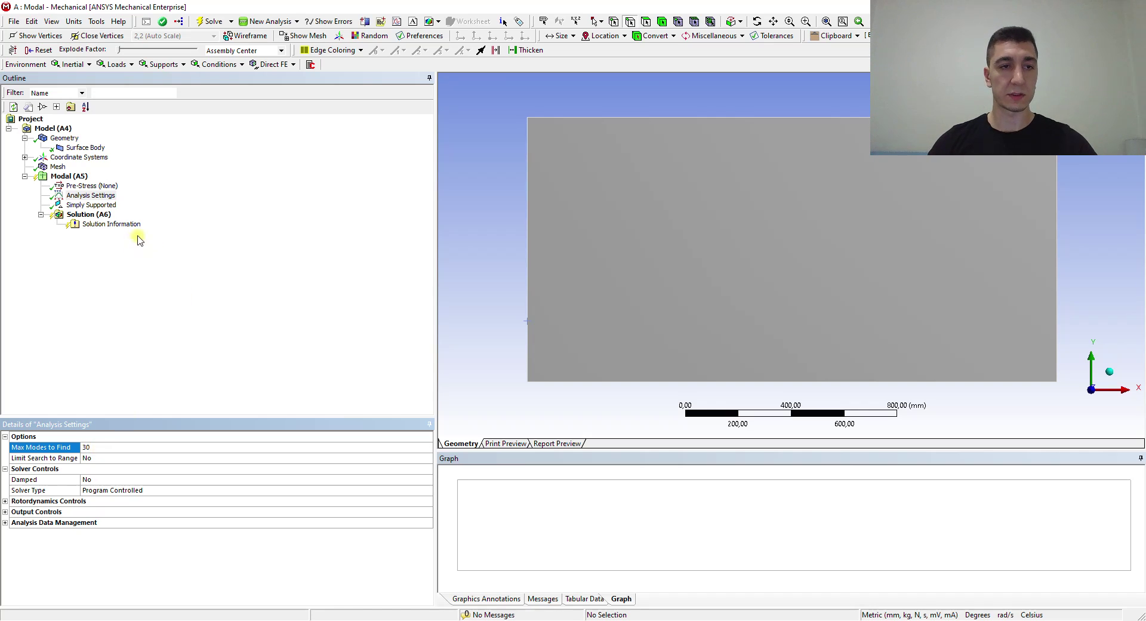
# Insert two Total Deformation results under the solution.
pyautogui.click(94, 234)
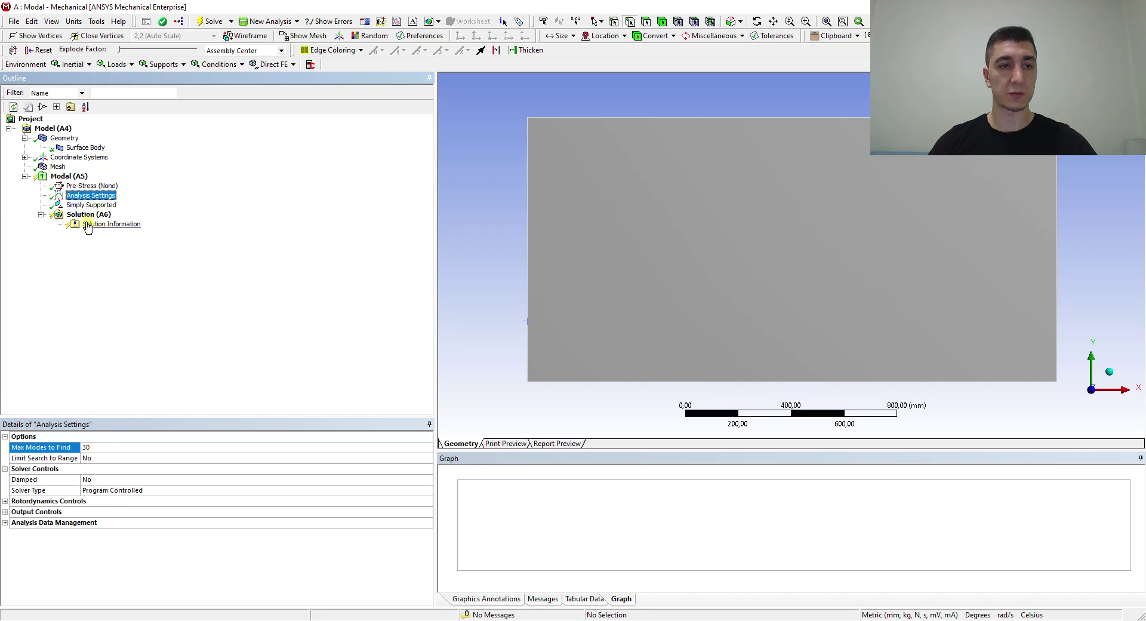
pyautogui.click(89, 216)
pyautogui.rightClick(90, 218)
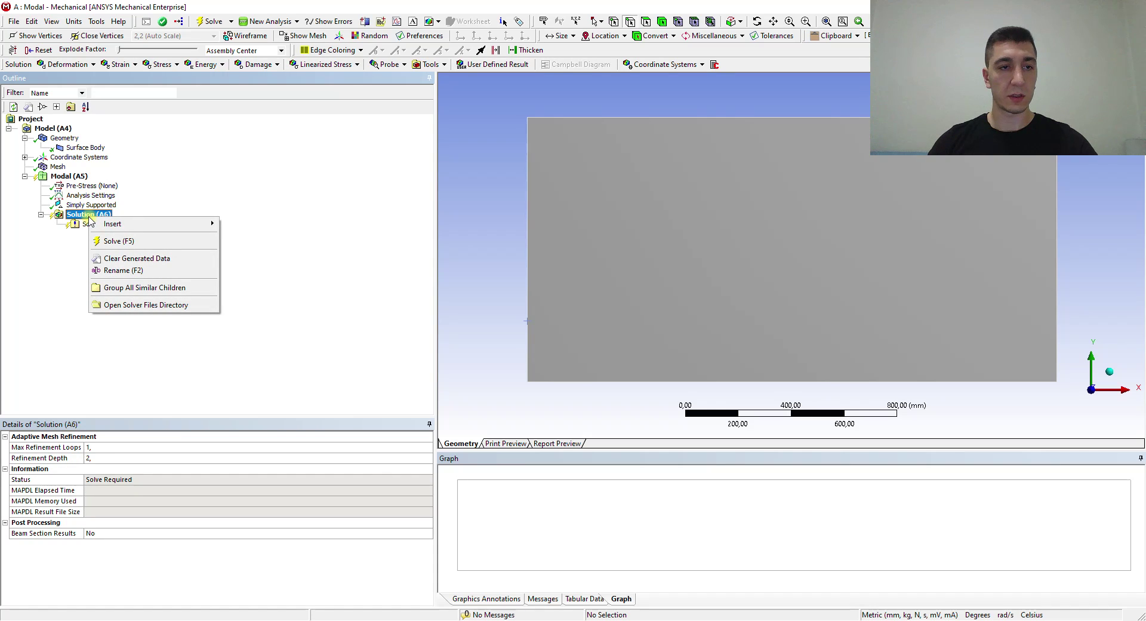
pyautogui.moveTo(111, 226)
pyautogui.moveTo(308, 224)
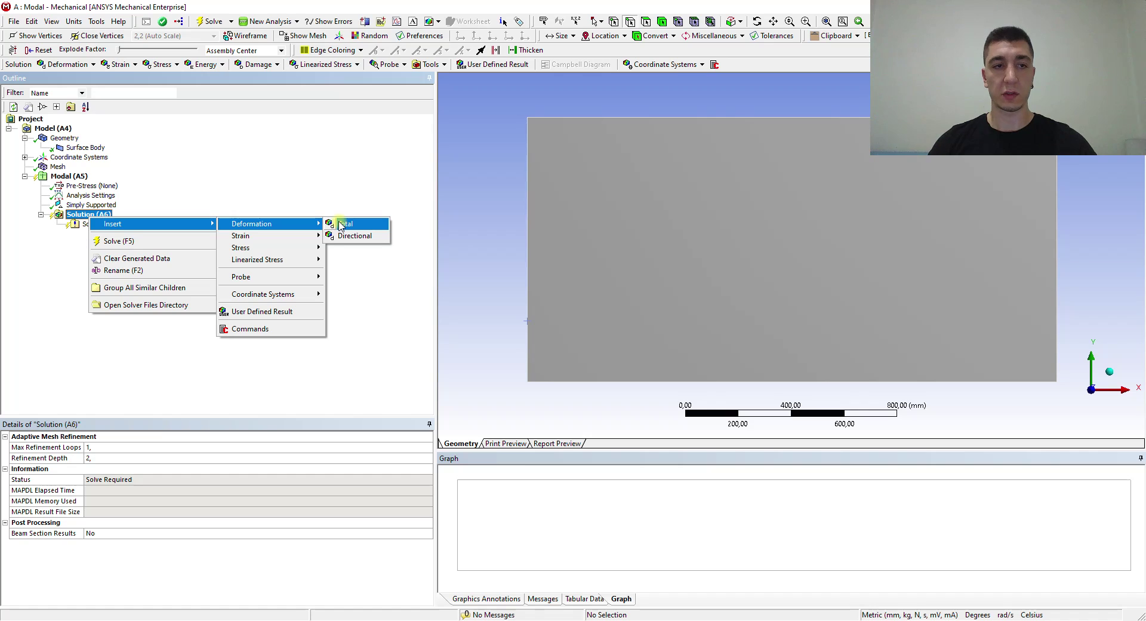
pyautogui.click(341, 225)
pyautogui.click(114, 234)
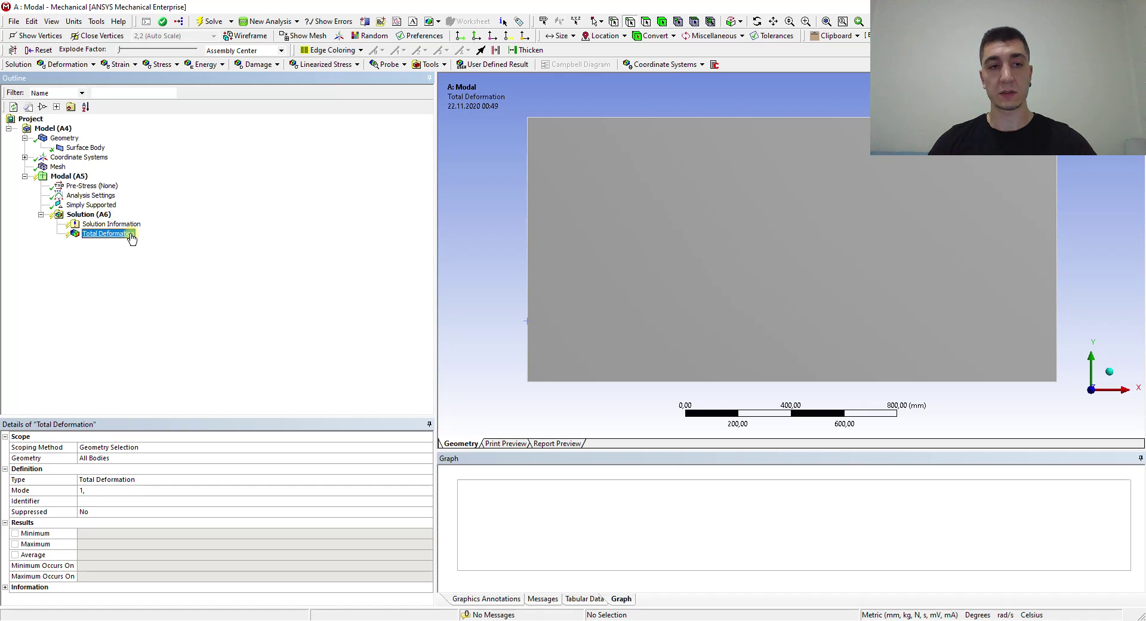
pyautogui.rightClick(80, 214)
pyautogui.moveTo(155, 220)
pyautogui.moveTo(300, 226)
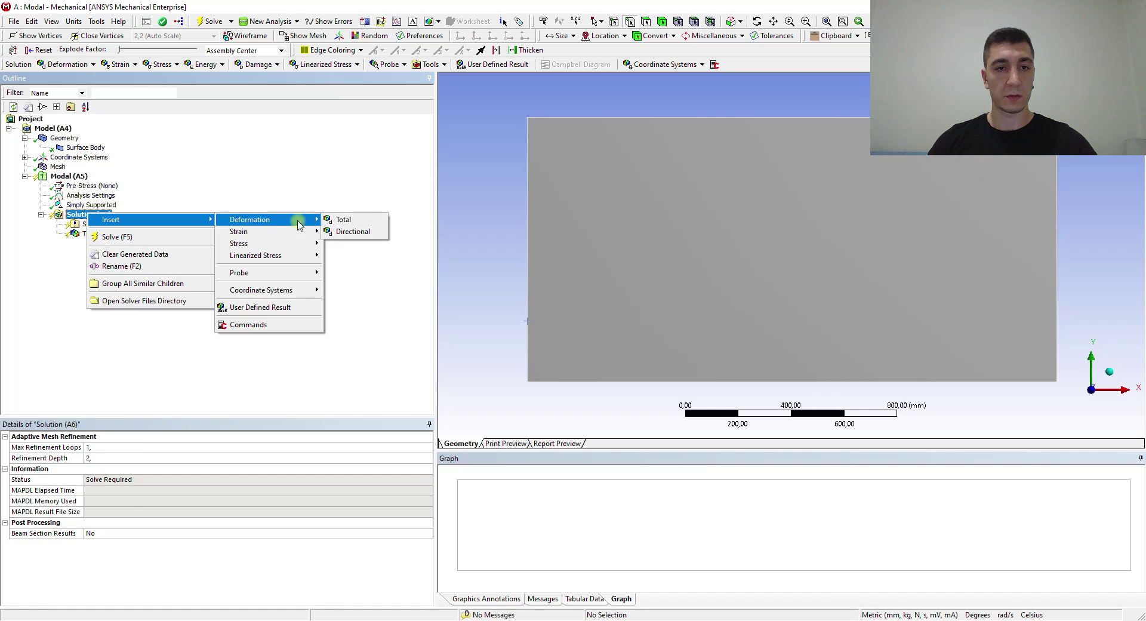
pyautogui.click(342, 219)
# Duplicate the second Total Deformation result and its copies until there are six results in total.
pyautogui.rightClick(113, 243)
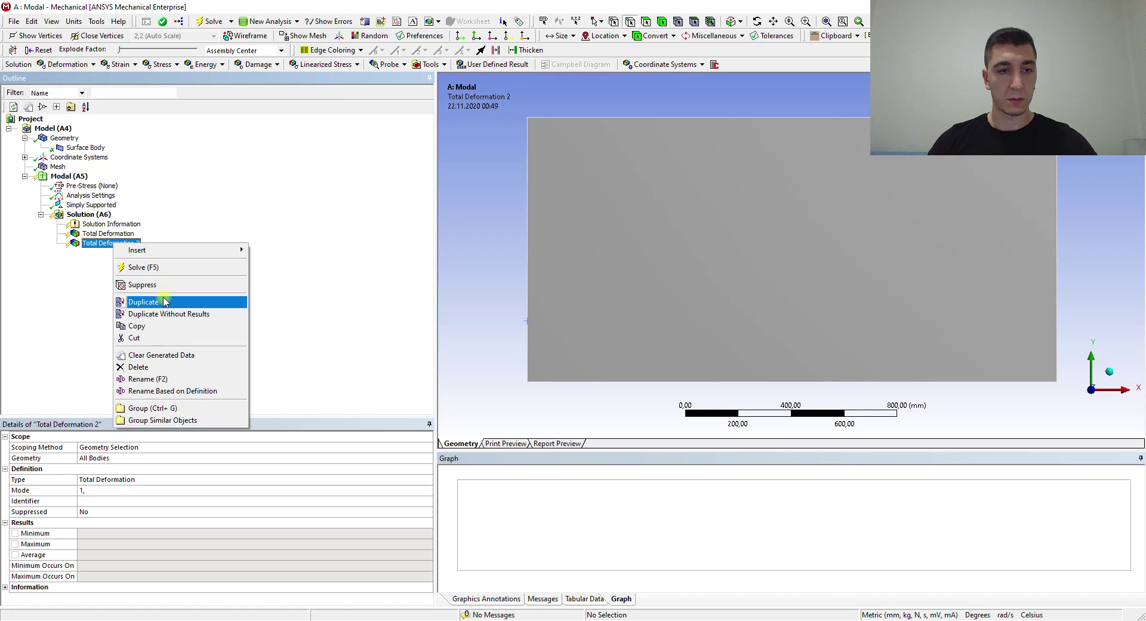
pyautogui.click(146, 302)
pyautogui.rightClick(108, 252)
pyautogui.click(150, 308)
pyautogui.rightClick(111, 263)
pyautogui.click(151, 326)
pyautogui.rightClick(111, 272)
pyautogui.click(149, 330)
pyautogui.rightClick(97, 285)
pyautogui.click(119, 305)
pyautogui.rightClick(97, 286)
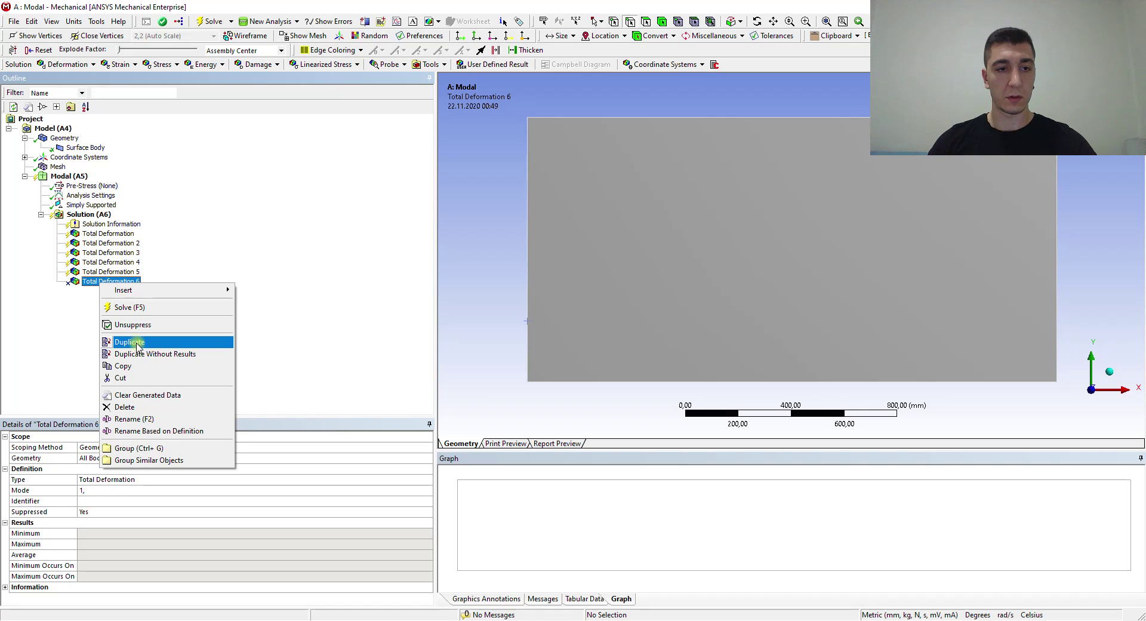
pyautogui.click(121, 327)
pyautogui.rightClick(99, 287)
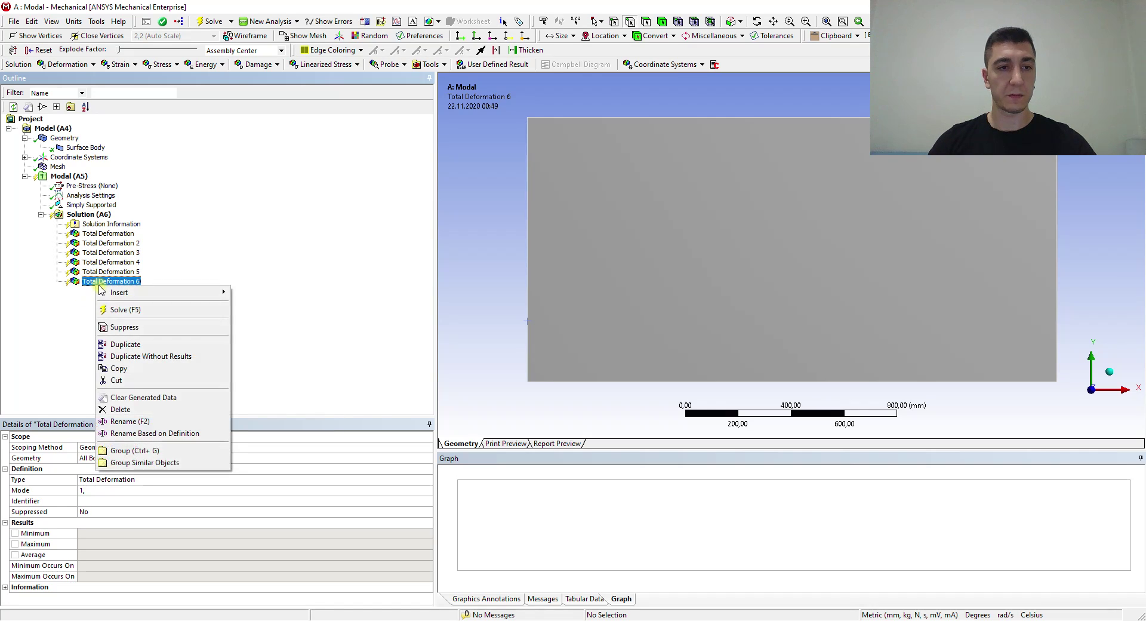
pyautogui.click(134, 327)
# Duplicate the sixth Total Deformation result, and unsuppress both the sixth result and its copy.
pyautogui.rightClick(100, 281)
pyautogui.click(129, 344)
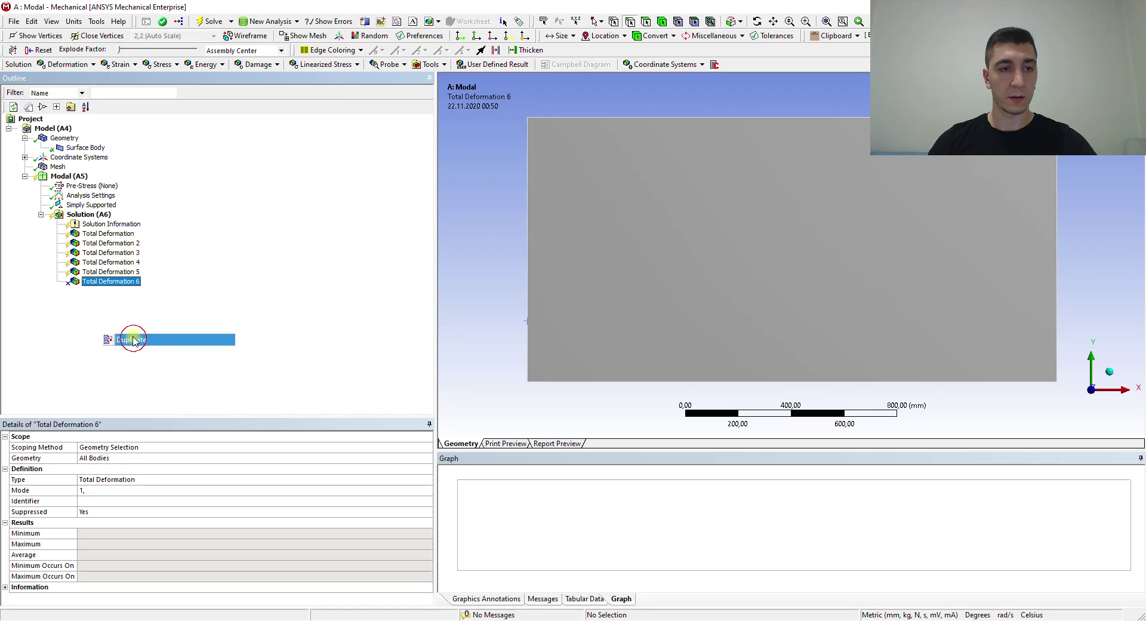
pyautogui.rightClick(97, 283)
pyautogui.click(123, 327)
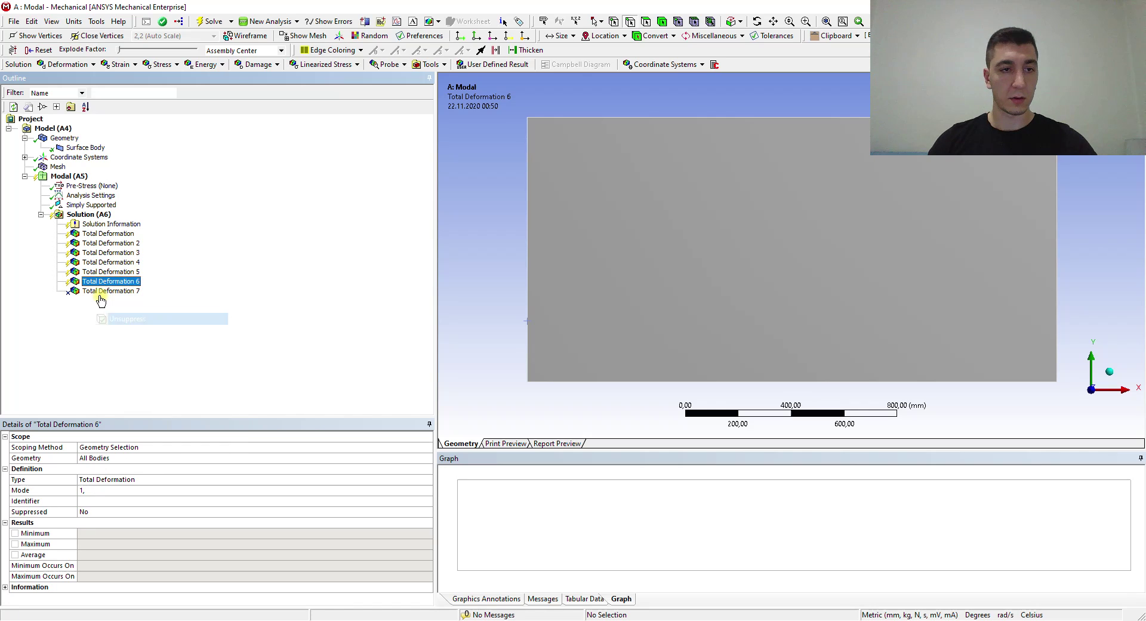
pyautogui.rightClick(102, 292)
pyautogui.click(132, 336)
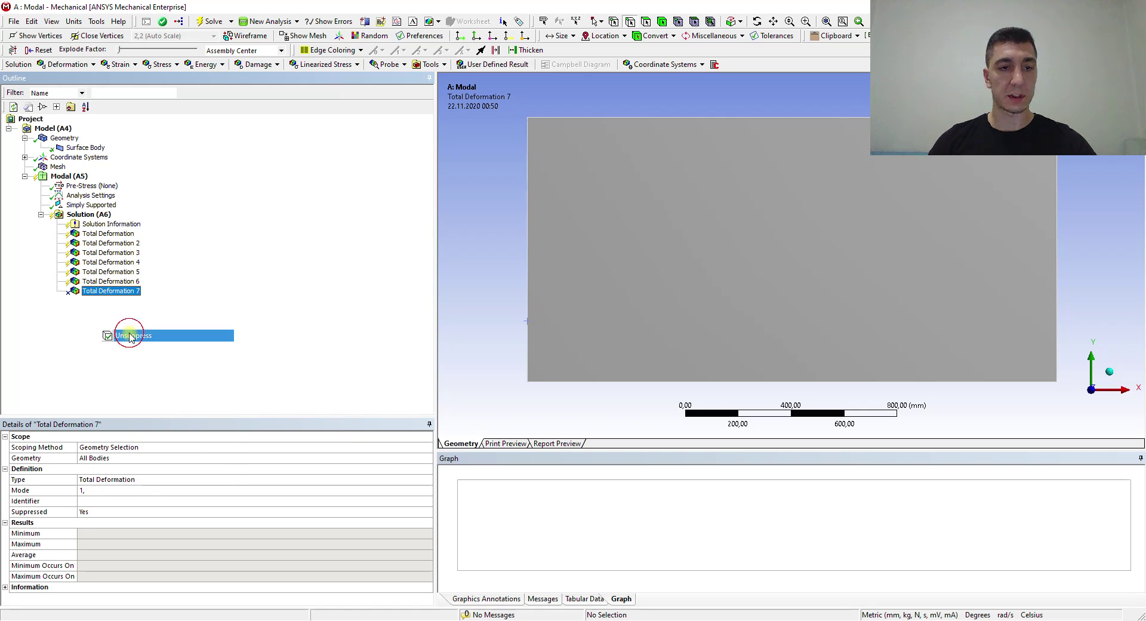
# Assign Total Deformation results 2 through 5 the mode matching each result's own number, up to mode 5.
pyautogui.click(99, 234)
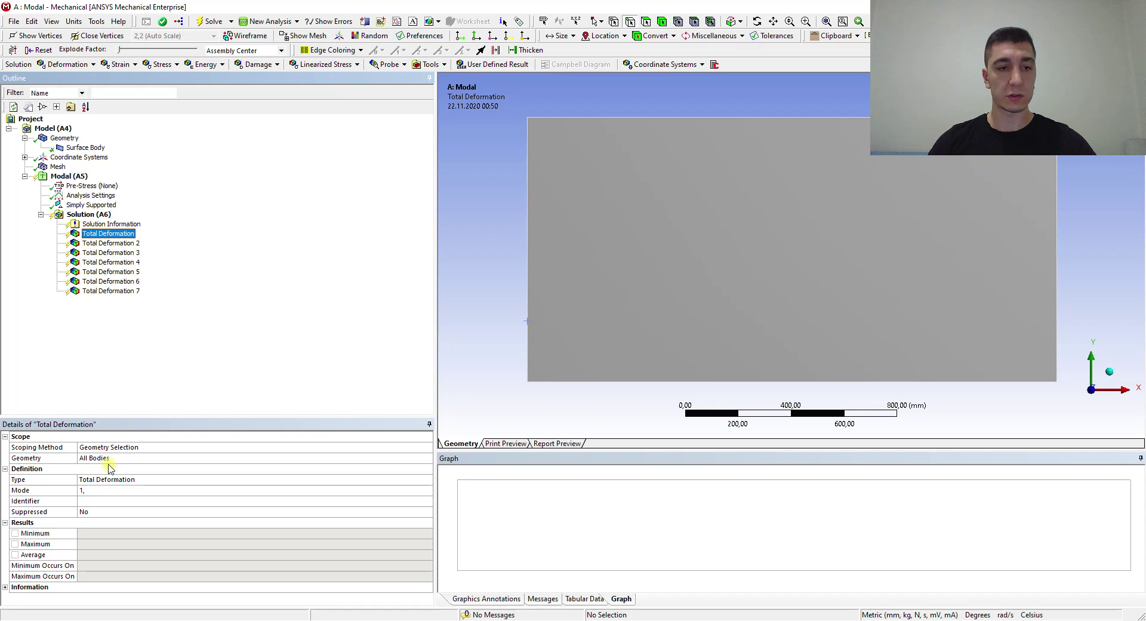
pyautogui.click(95, 244)
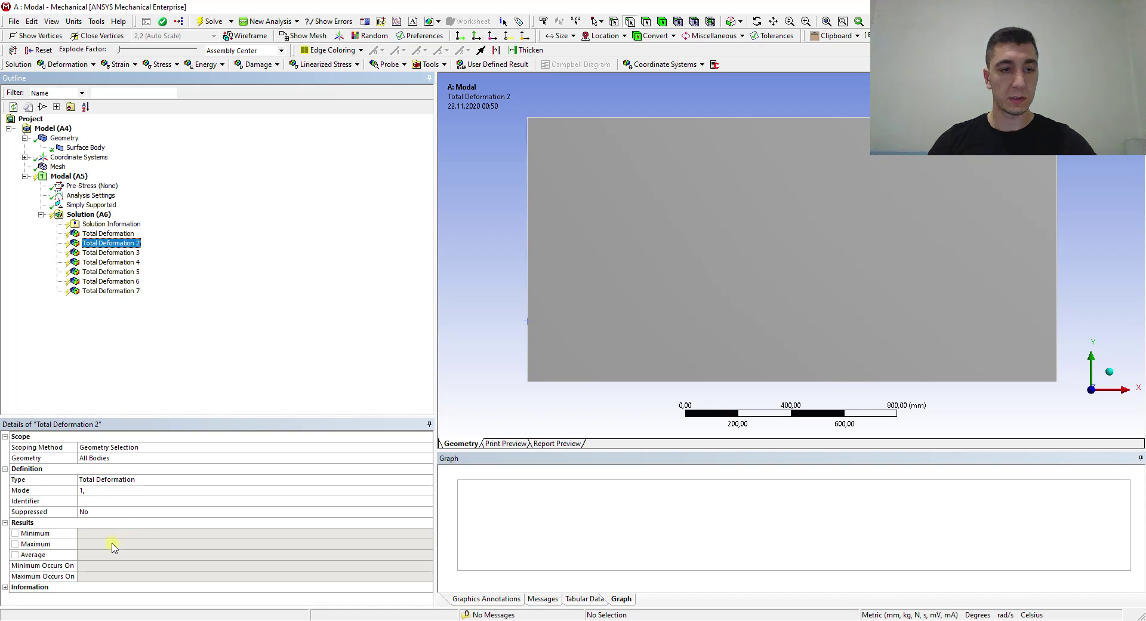
pyautogui.click(101, 489)
pyautogui.click(98, 252)
pyautogui.click(89, 489)
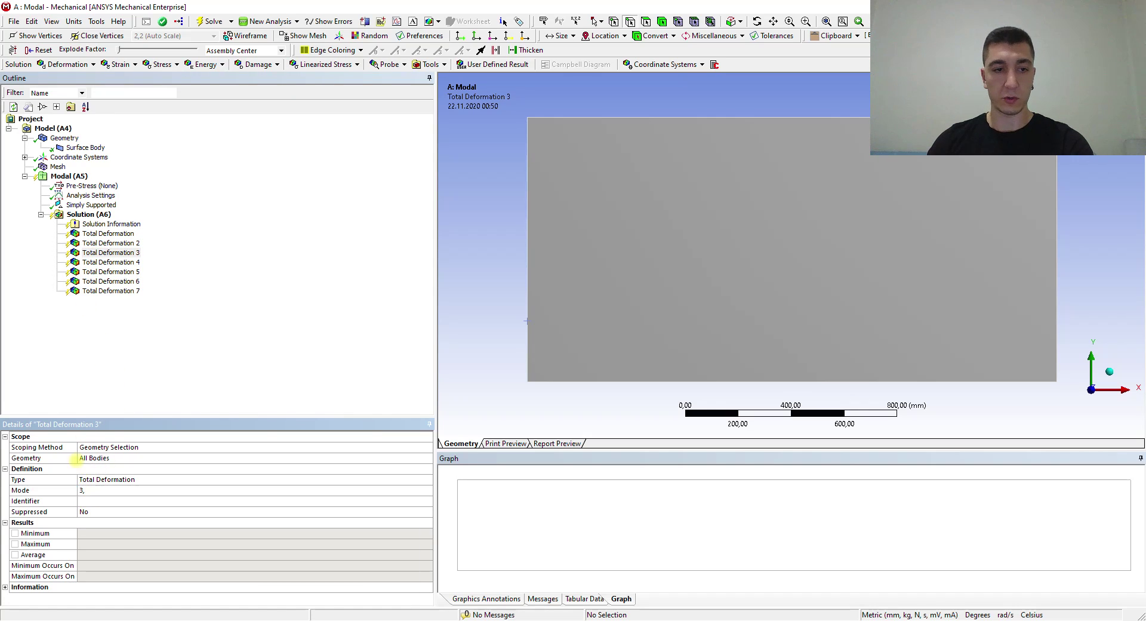
pyautogui.click(101, 262)
pyautogui.click(99, 490)
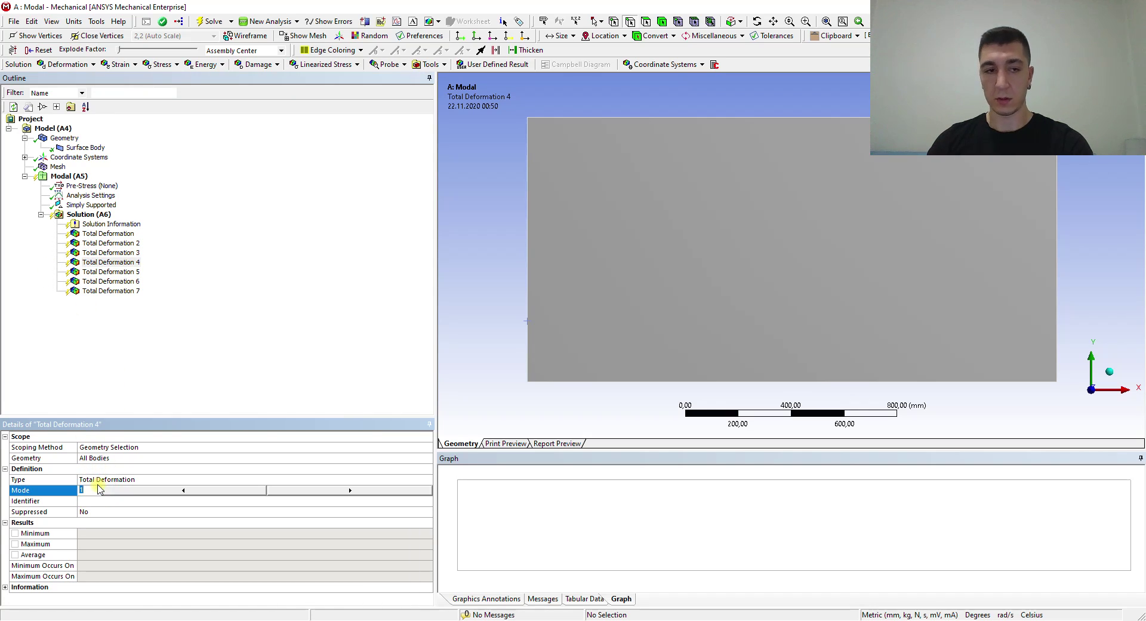
pyautogui.click(107, 271)
pyautogui.click(103, 490)
pyautogui.write('5')
pyautogui.press('Return')
# Set Total Deformation 6 to mode 6 and Total Deformation 7 to mode 7.
pyautogui.click(110, 281)
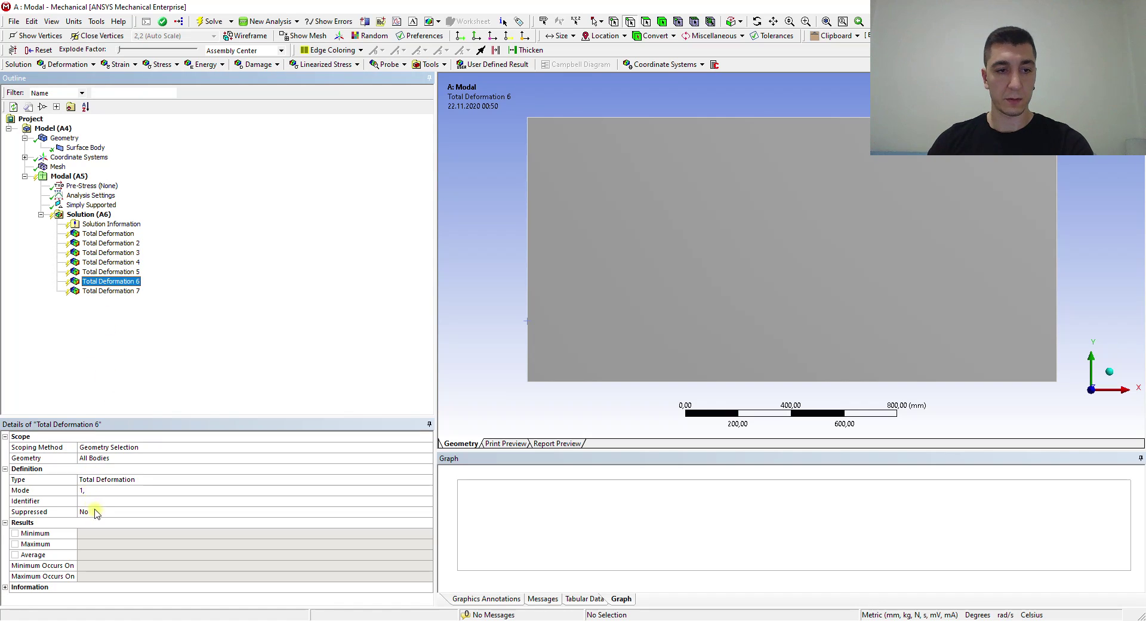
pyautogui.click(90, 490)
pyautogui.write('6')
pyautogui.press('Return')
pyautogui.click(108, 291)
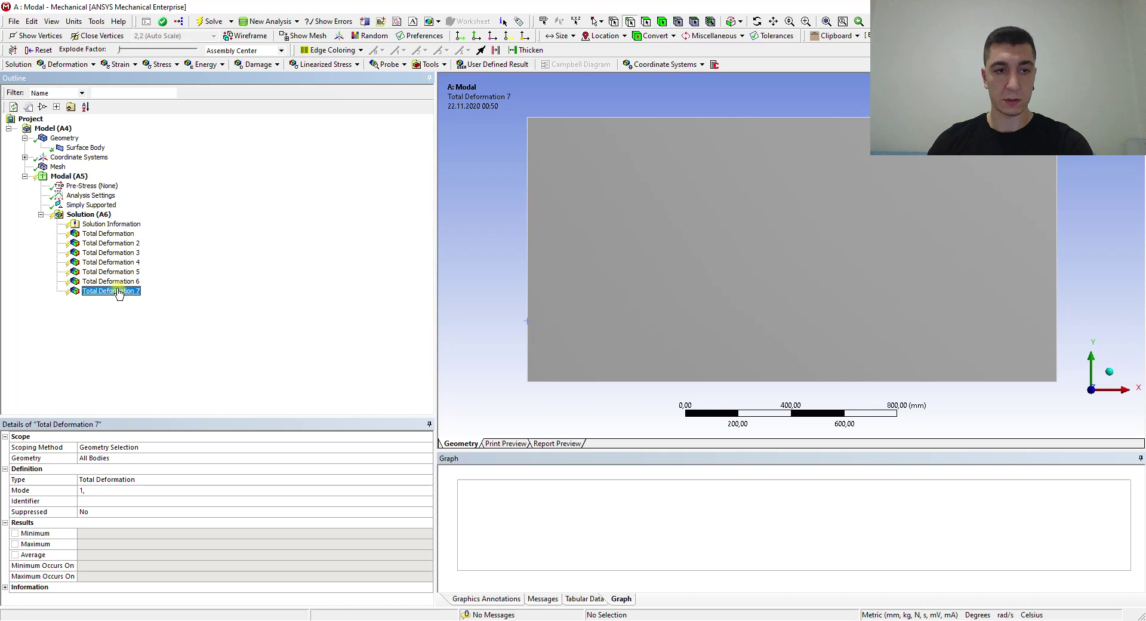
pyautogui.click(92, 490)
pyautogui.press('Return')
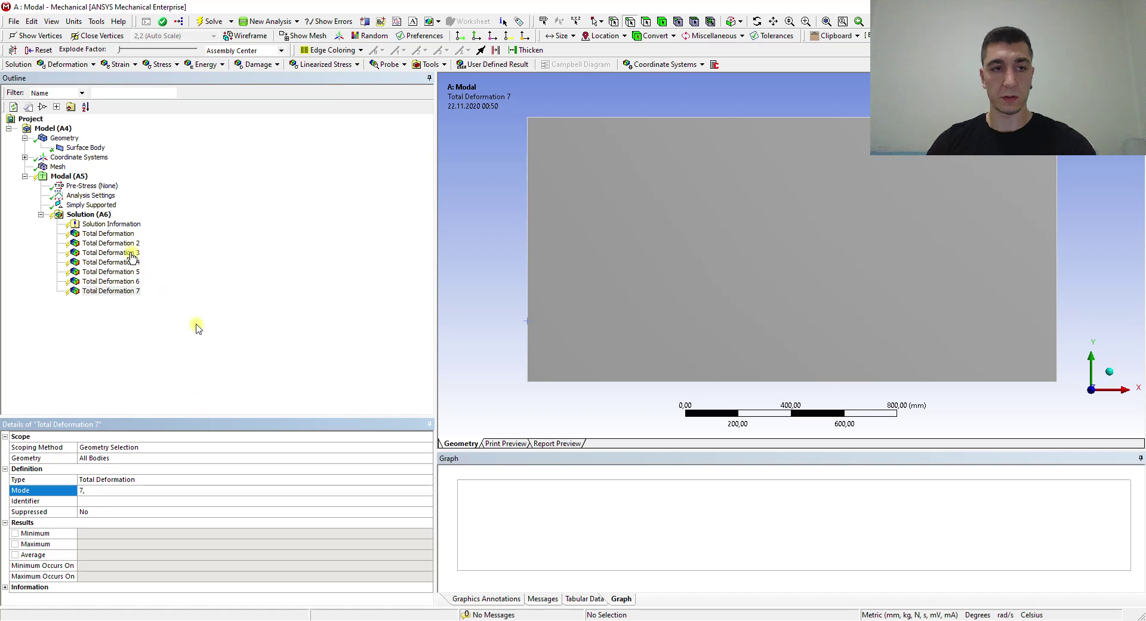
# Insert an eighth Total Deformation result under the solution and set its mode to 8.
pyautogui.click(90, 214)
pyautogui.rightClick(95, 215)
pyautogui.moveTo(179, 223)
pyautogui.moveTo(285, 229)
pyautogui.click(357, 223)
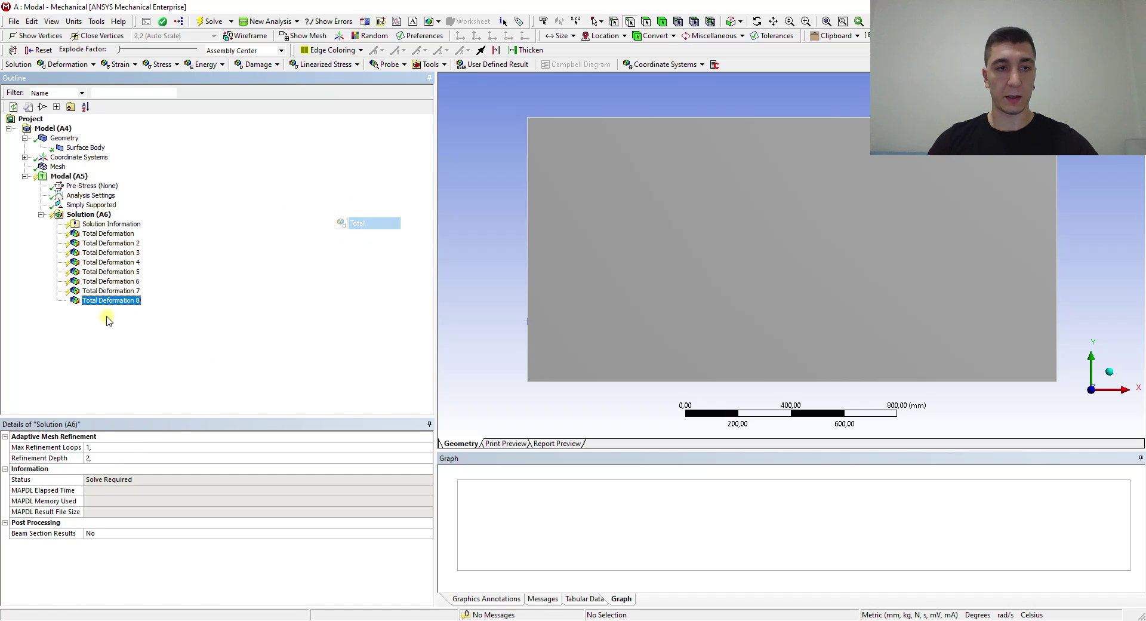
pyautogui.click(94, 490)
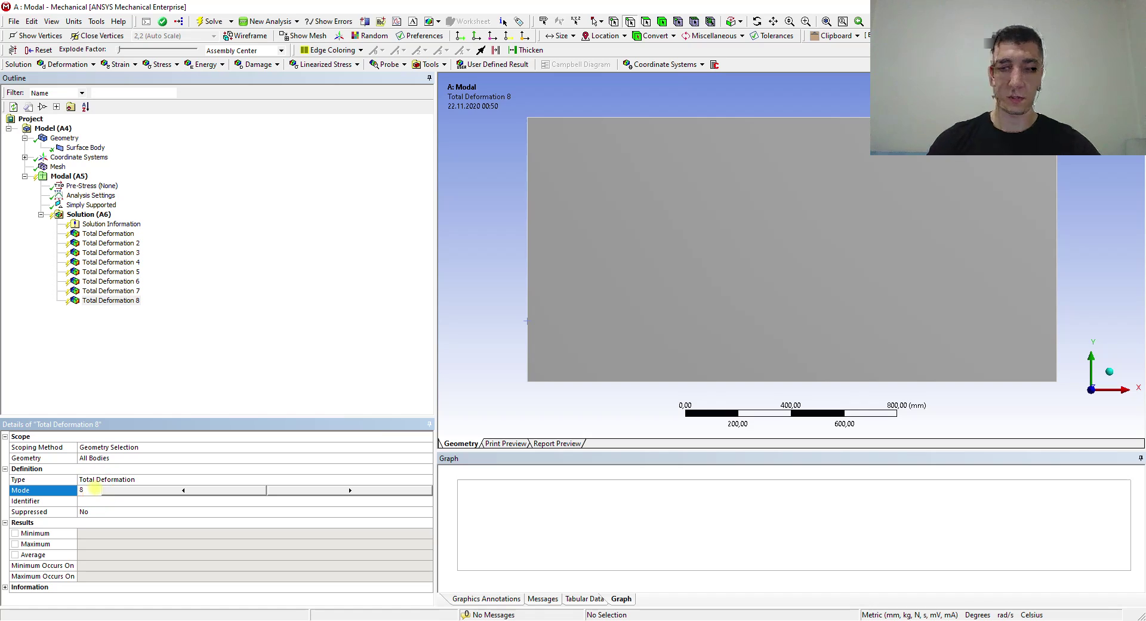
pyautogui.press('Return')
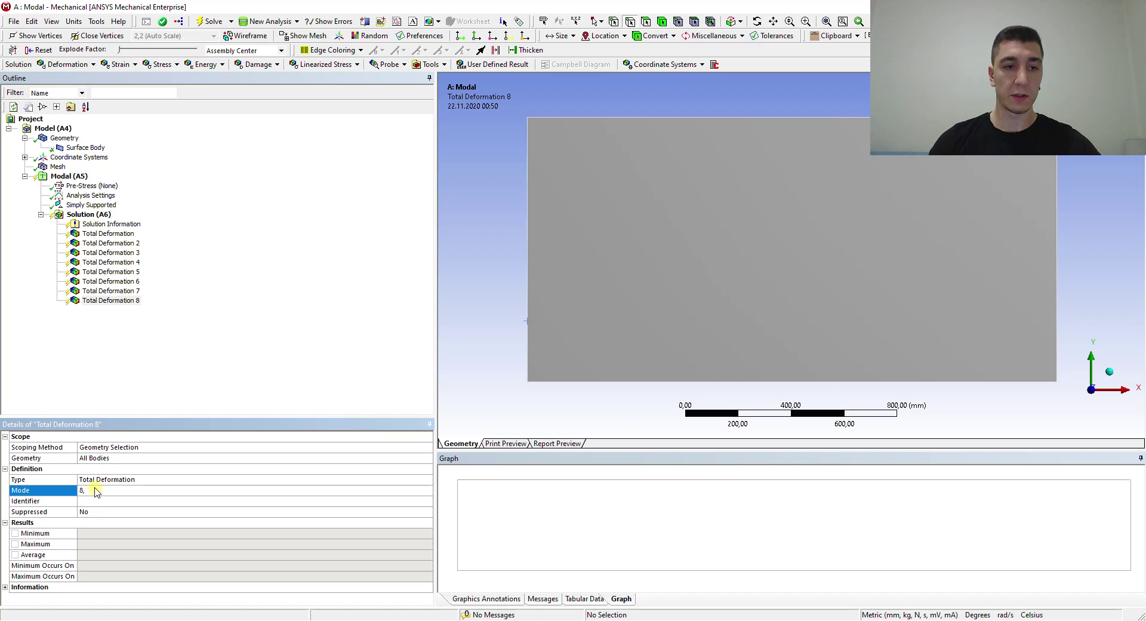
# Check the mode number assigned to each of the eight Total Deformation results.
pyautogui.click(114, 233)
pyautogui.click(113, 242)
pyautogui.click(114, 252)
pyautogui.click(116, 261)
pyautogui.click(118, 271)
pyautogui.click(121, 281)
pyautogui.click(125, 291)
pyautogui.click(128, 300)
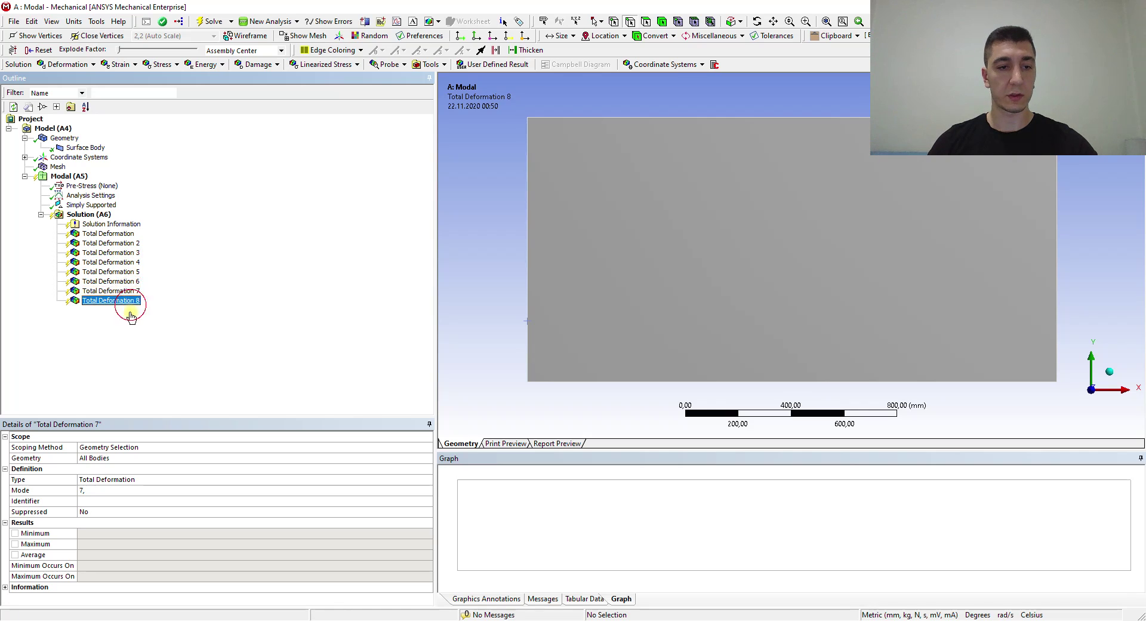
# Solve the modal analysis and display the first Total Deformation result's mode shape and frequency.
pyautogui.click(89, 214)
pyautogui.click(199, 20)
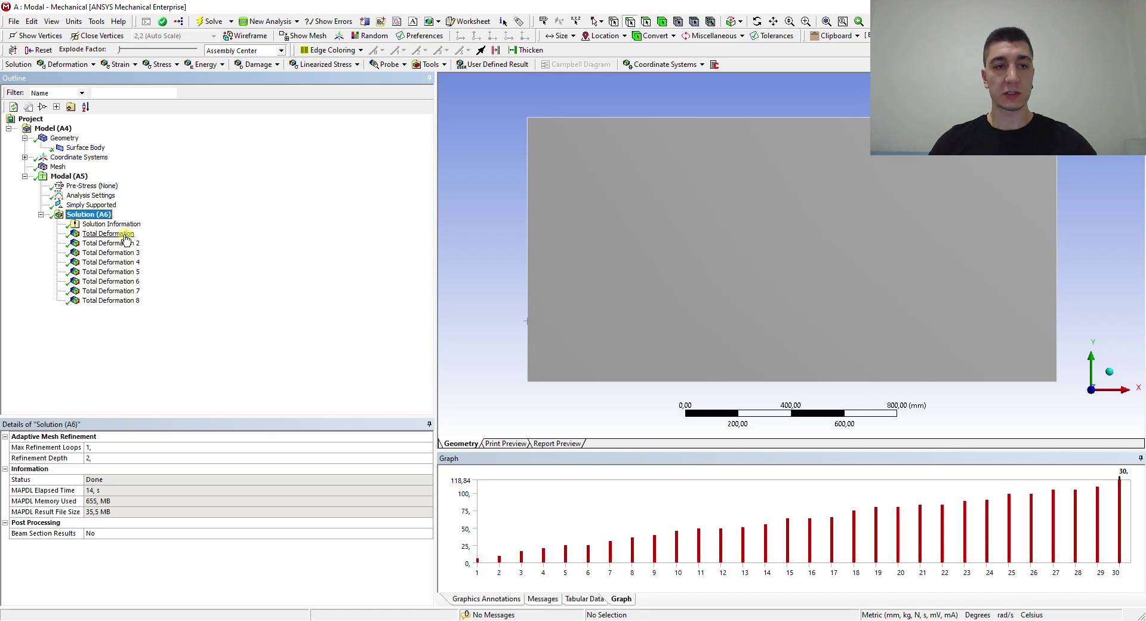
pyautogui.click(107, 233)
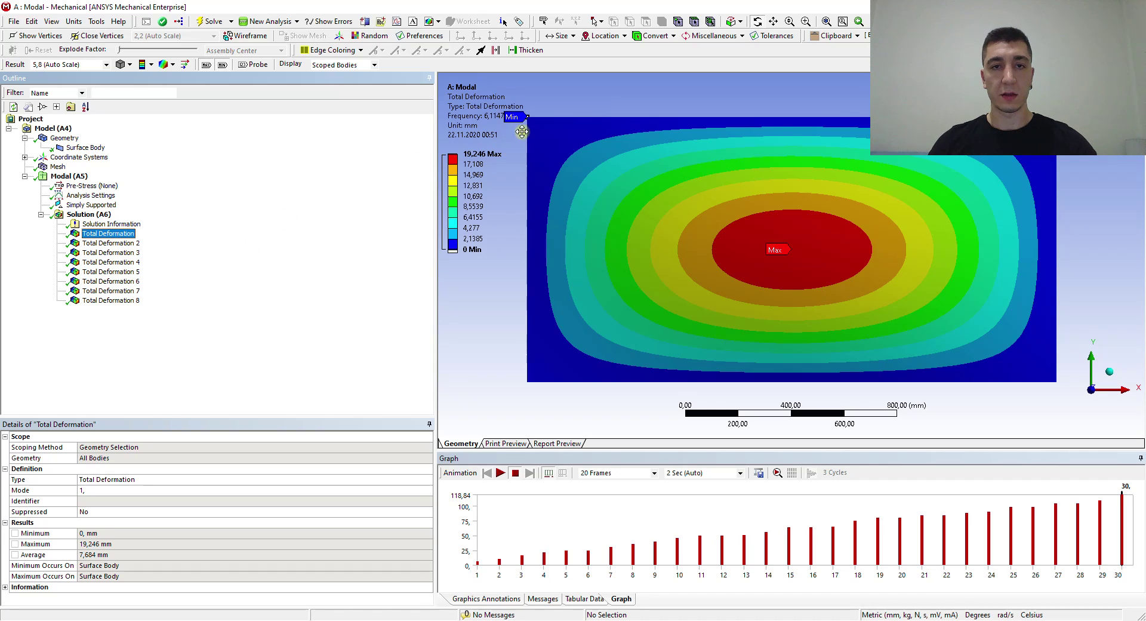
pyautogui.scroll(-2, 860, 209)
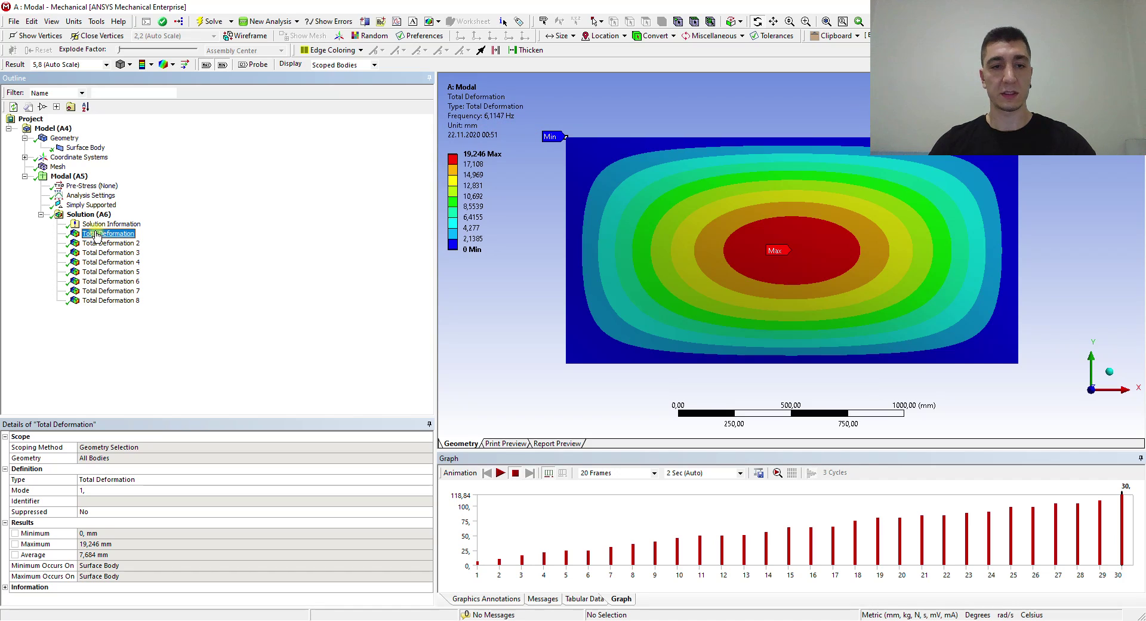
# Display the tabular list of modal frequencies, resize its panel for reading, and highlight the mode 1 frequency.
pyautogui.moveTo(596, 449); pyautogui.dragTo(595, 404)
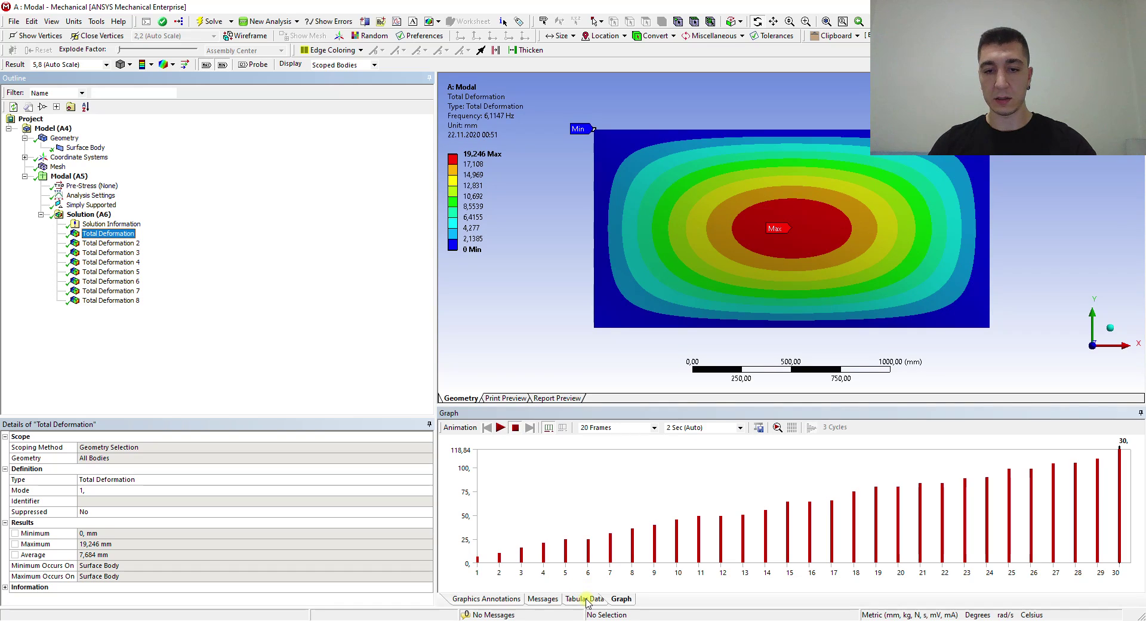
pyautogui.click(585, 599)
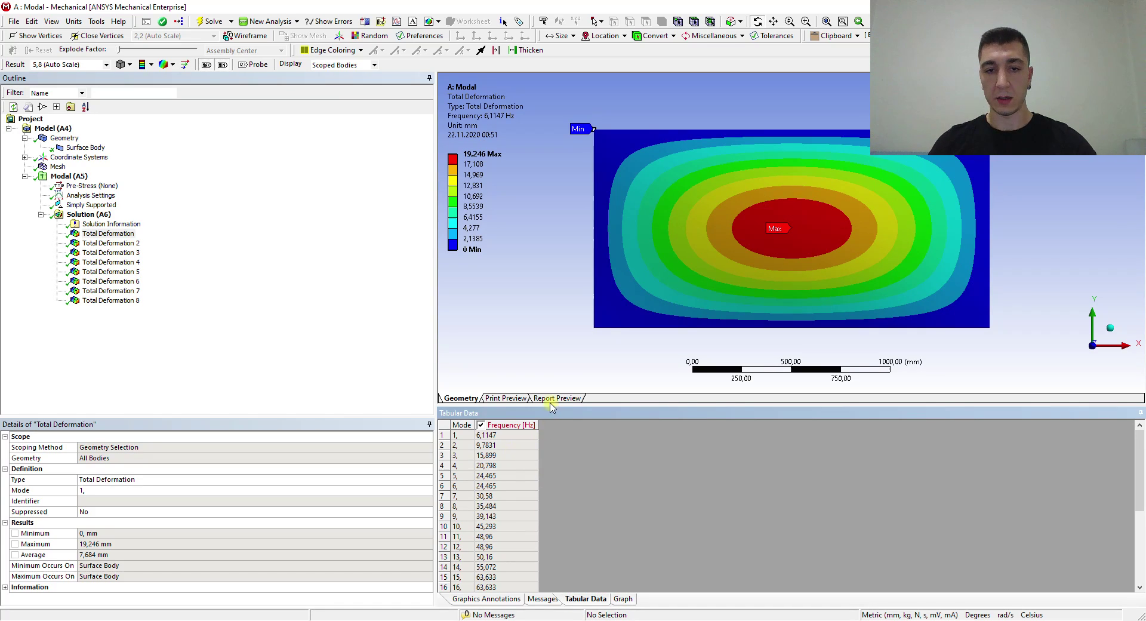
pyautogui.click(553, 398)
pyautogui.click(466, 398)
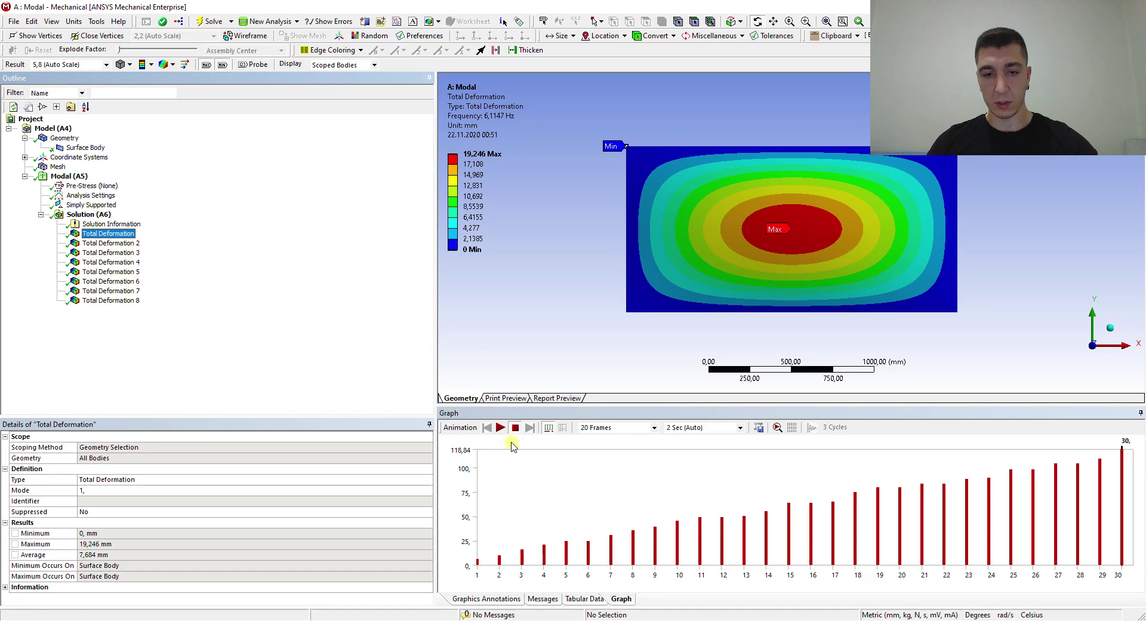
pyautogui.click(588, 599)
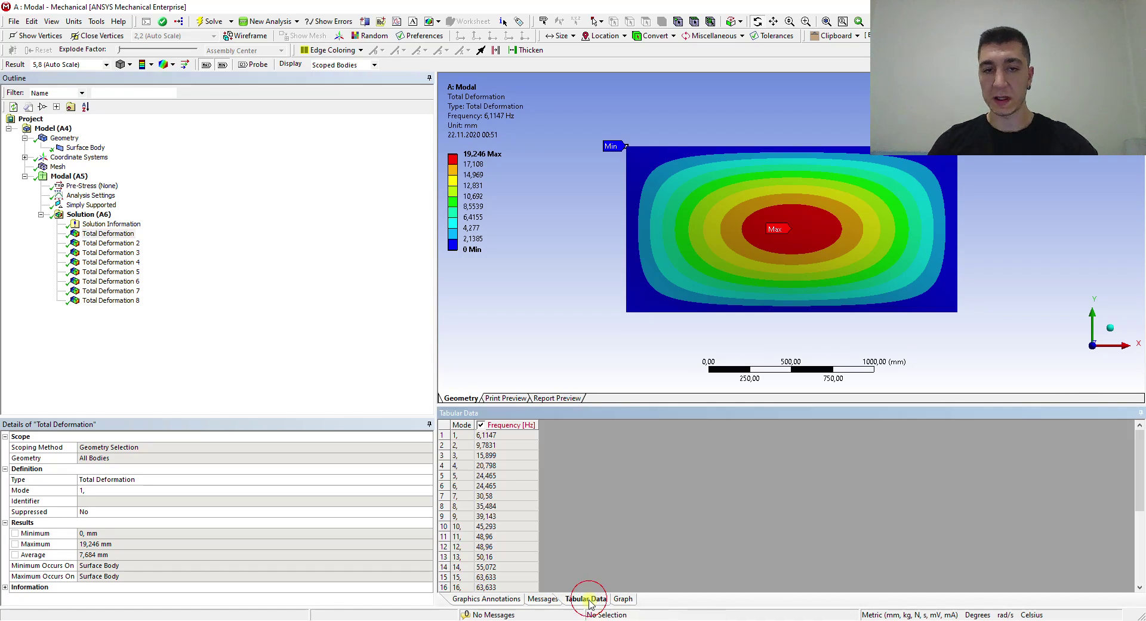
pyautogui.moveTo(483, 416); pyautogui.dragTo(507, 303)
pyautogui.scroll(-1, 501, 440)
pyautogui.scroll(1, 490, 325)
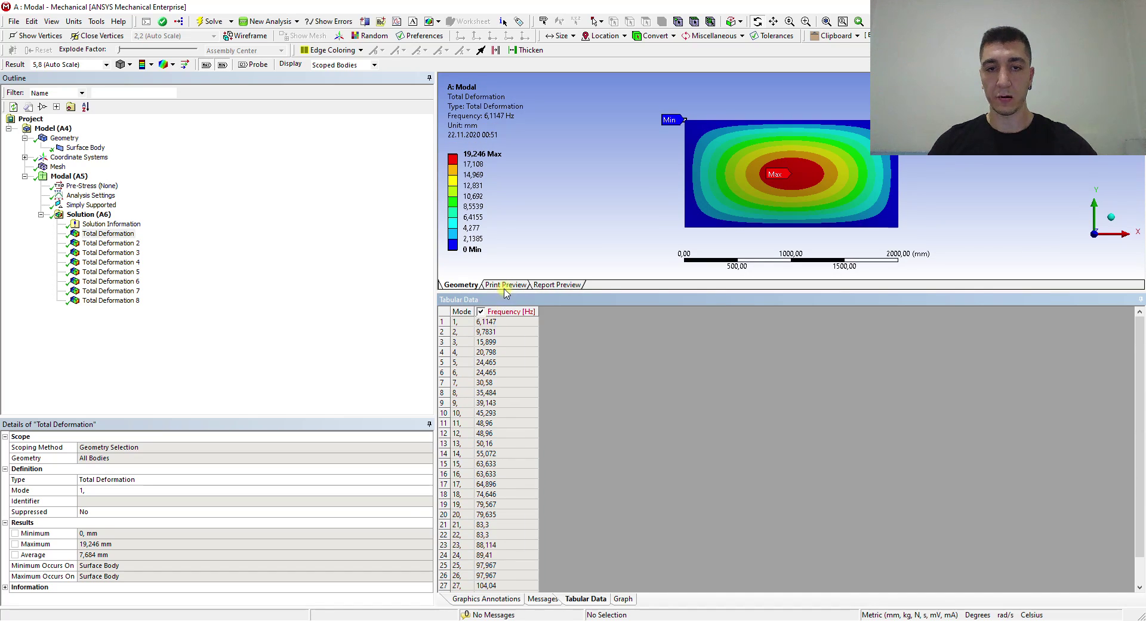
pyautogui.moveTo(504, 293); pyautogui.dragTo(535, 397)
pyautogui.click(456, 433)
pyautogui.click(441, 433)
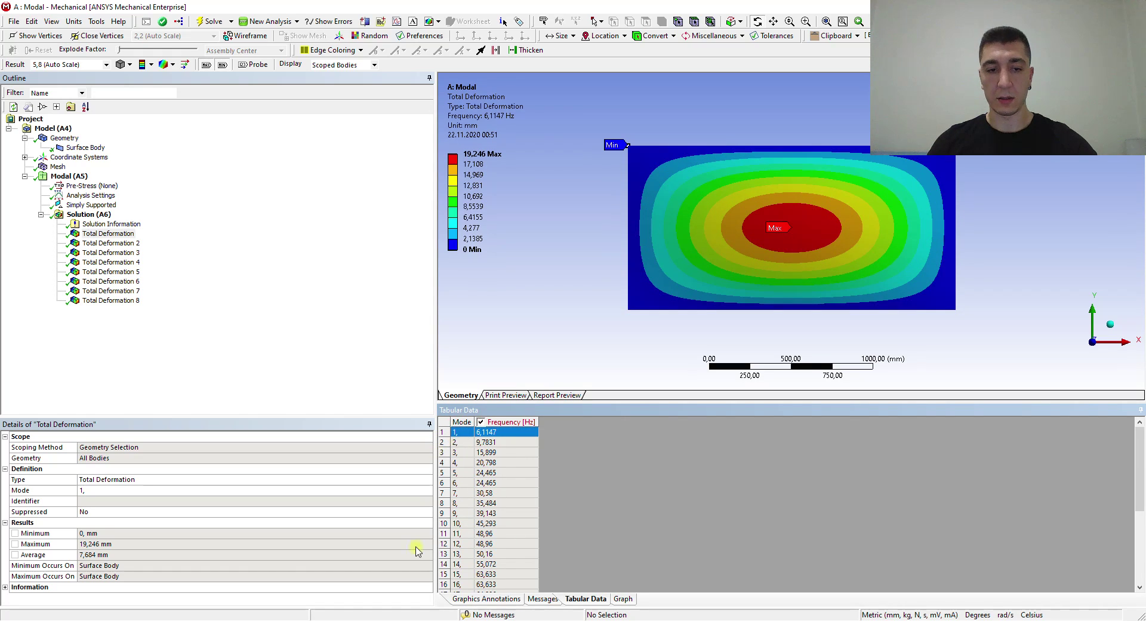
# Switch to the Natural Frequency presentation in PowerPoint and review the mode (1,1) calculation and the mode shape meaning slide.
pyautogui.click(395, 620)
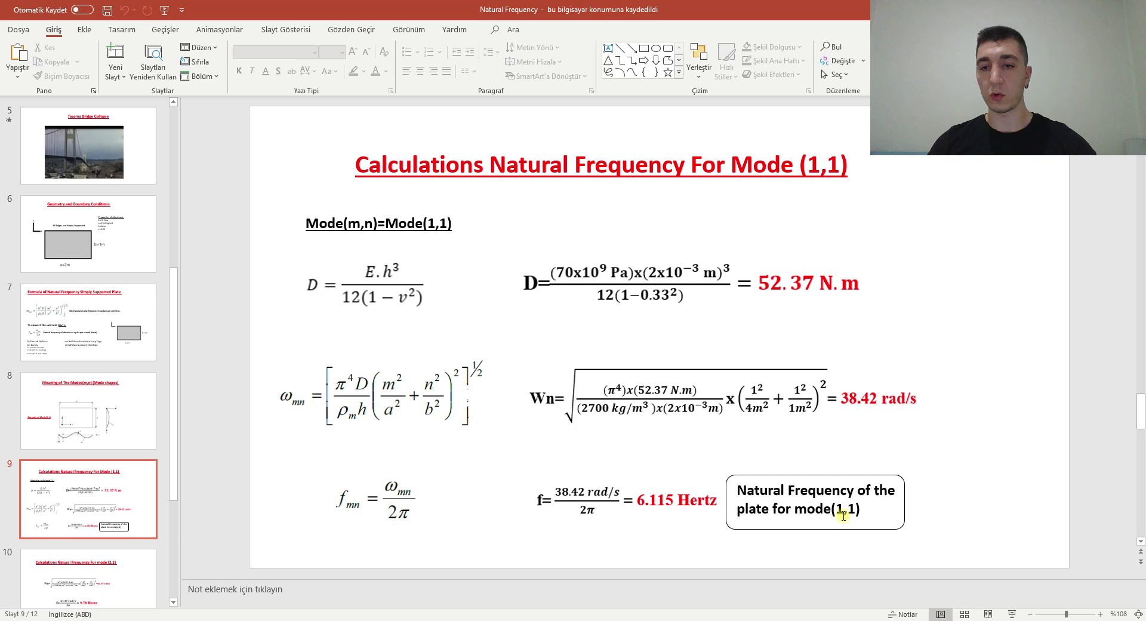
pyautogui.scroll(1, 717, 456)
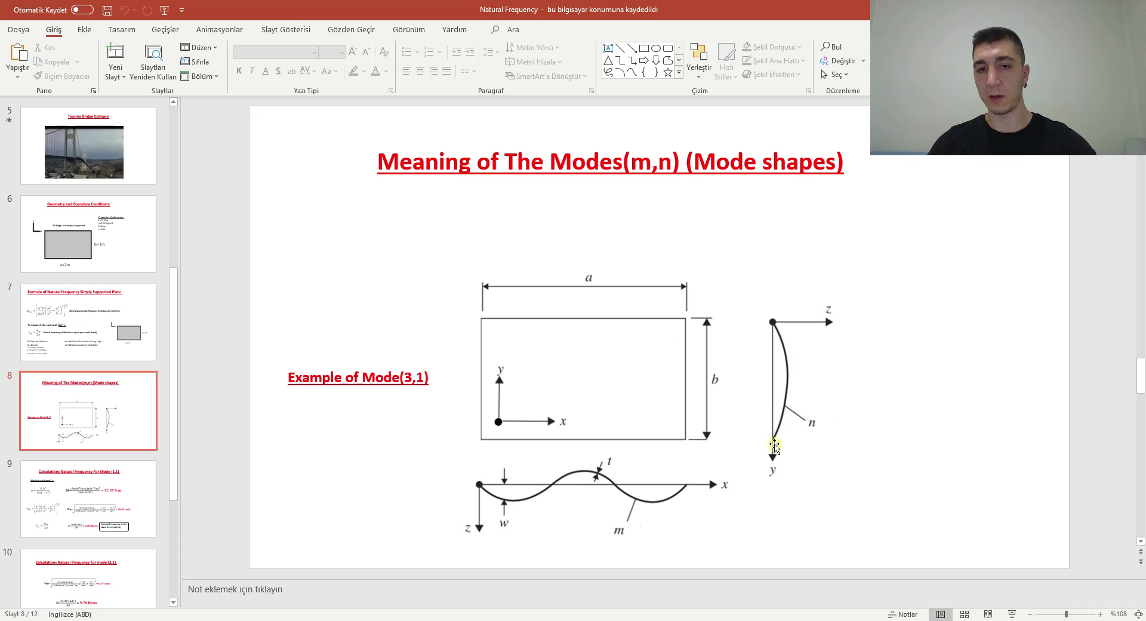
pyautogui.scroll(-1, 840, 369)
pyautogui.hotkey('alt', 'Tab')
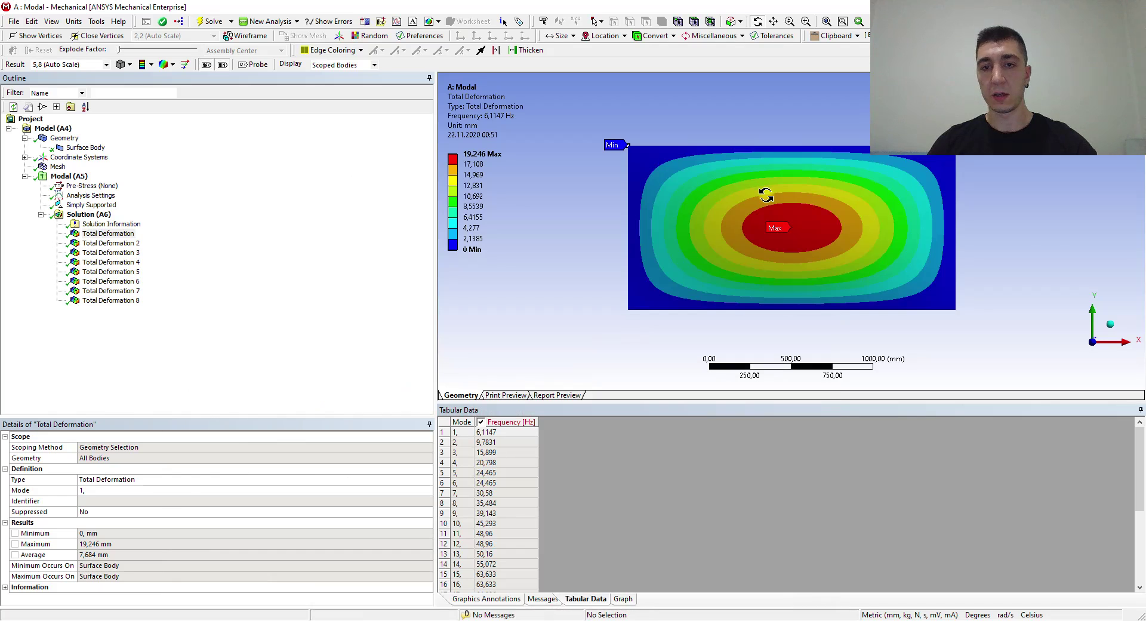
# Switch back to Ansys Mechanical and examine the first mode shape along the plate's length and width, along with its listed frequency.
pyautogui.moveTo(828, 292); pyautogui.dragTo(832, 217)
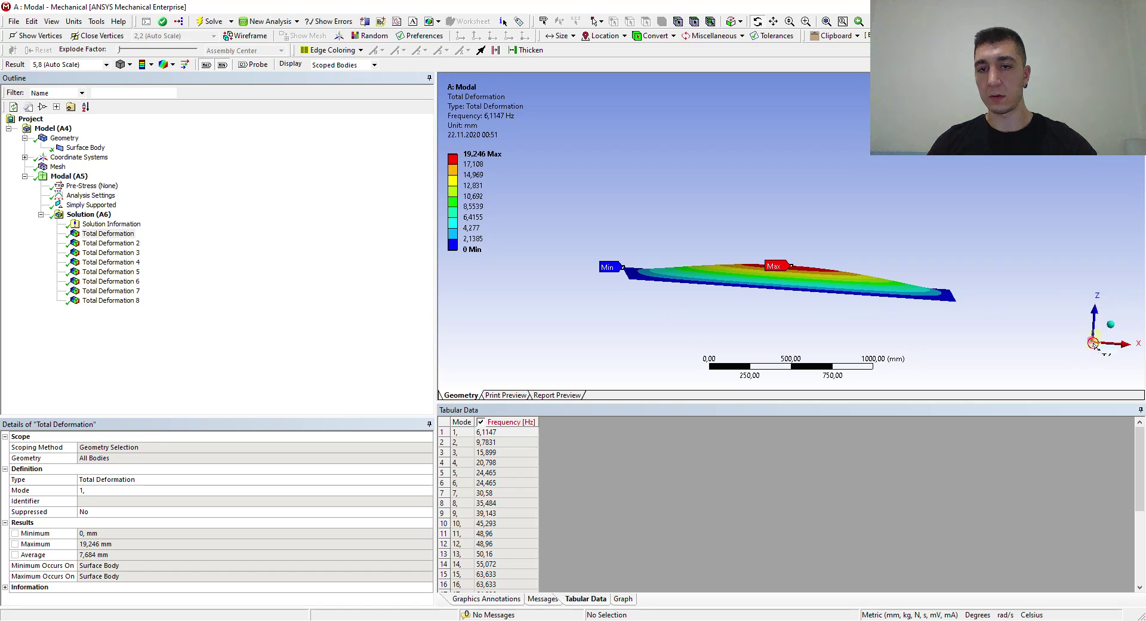
pyautogui.click(1094, 323)
pyautogui.moveTo(1044, 258); pyautogui.dragTo(871, 264)
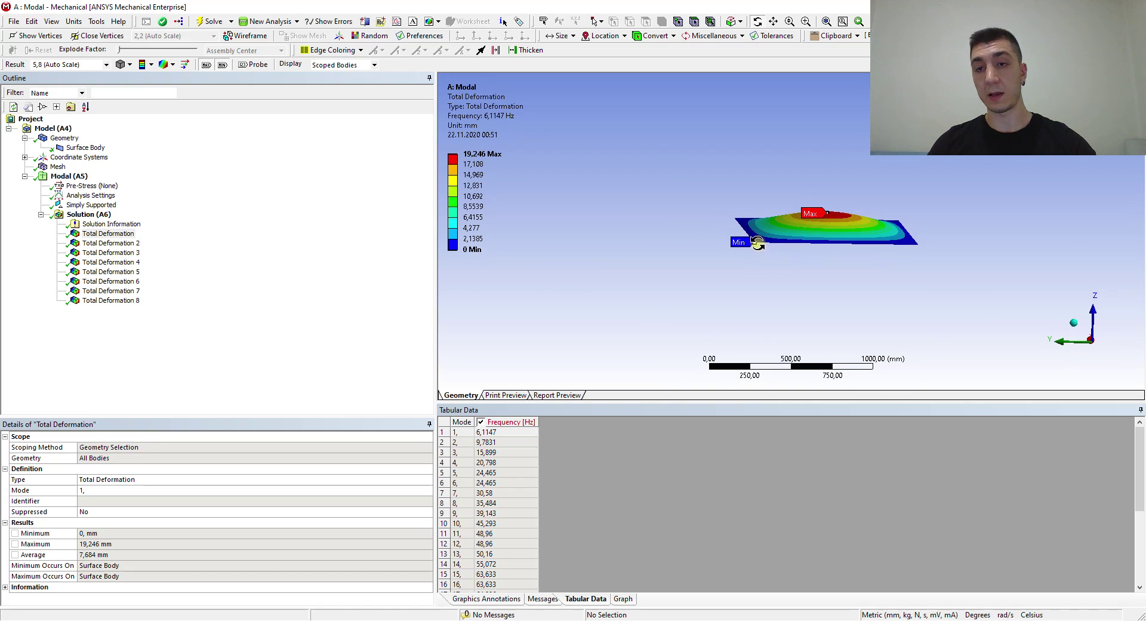
pyautogui.click(1071, 323)
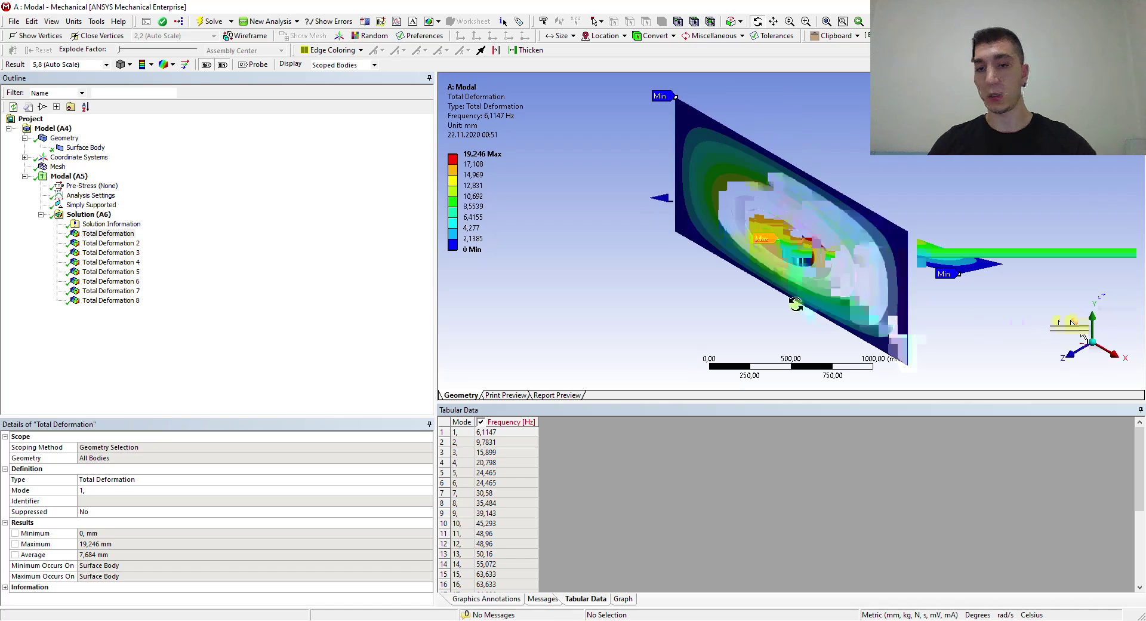
pyautogui.click(1068, 358)
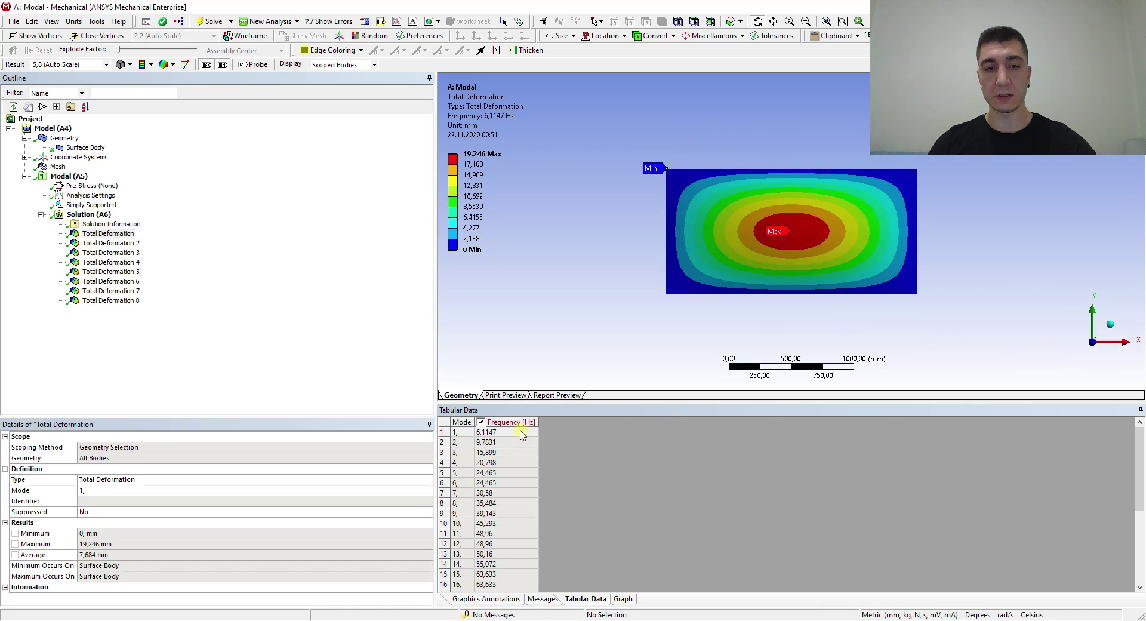
pyautogui.click(480, 433)
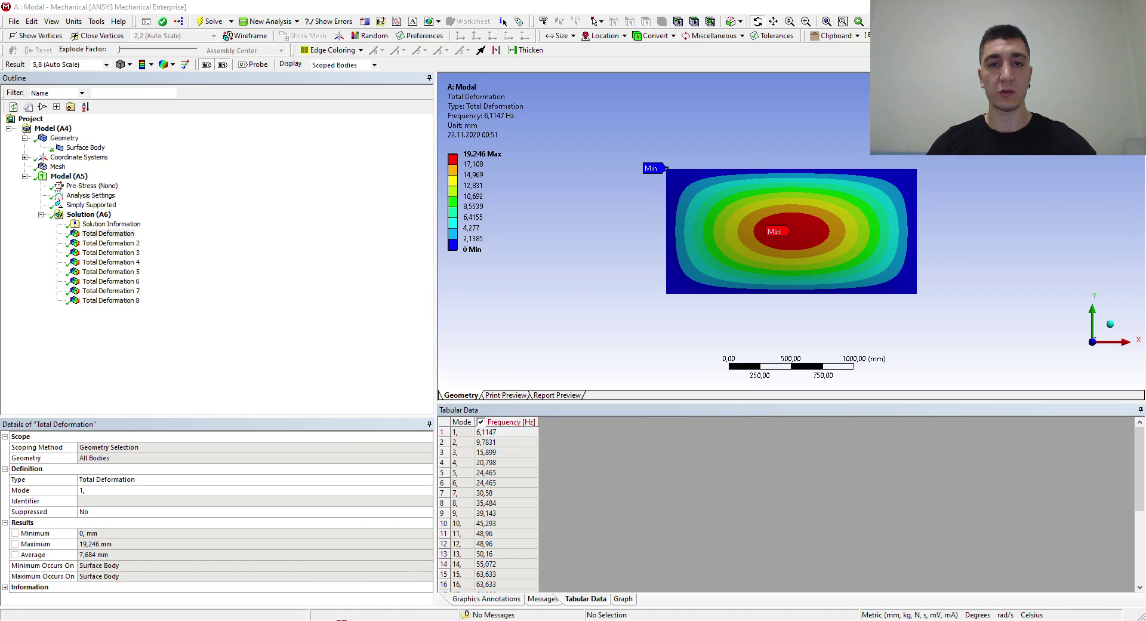
# Switch to PowerPoint and review the mode (2,1) natural frequency calculation against the mode (1,1) and mode shape slides.
pyautogui.click(335, 615)
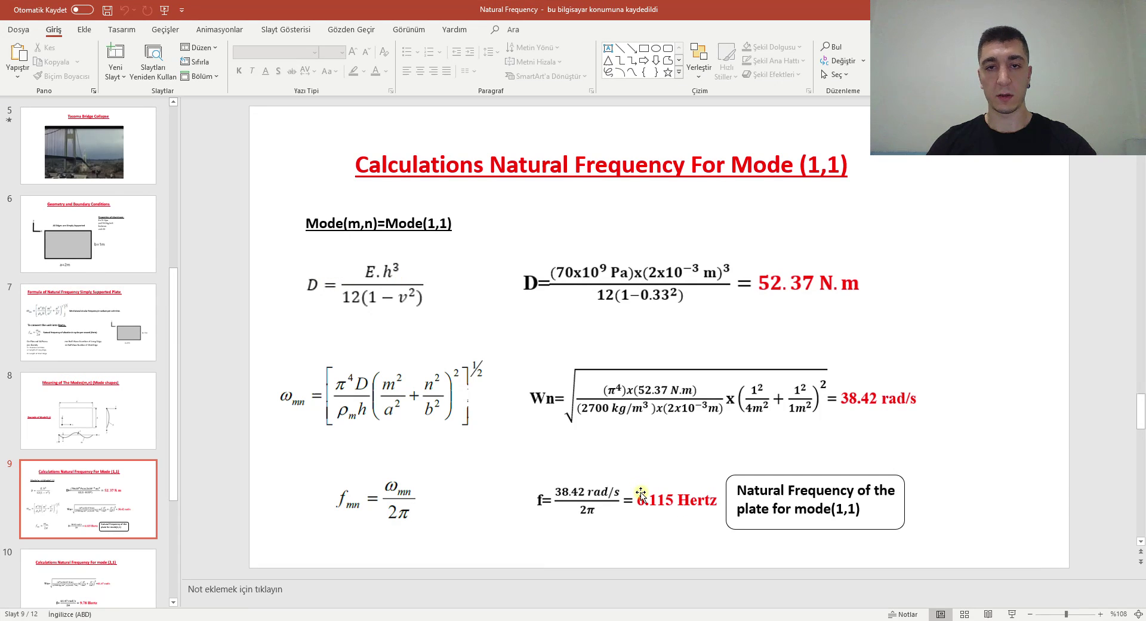
pyautogui.scroll(-1, 641, 494)
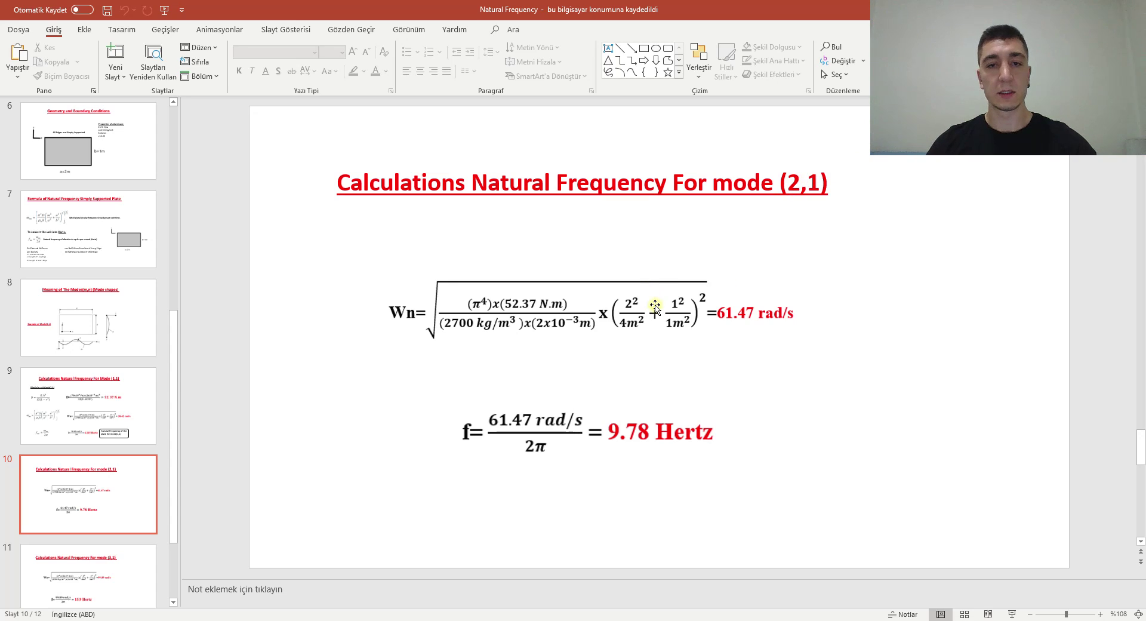
pyautogui.click(635, 307)
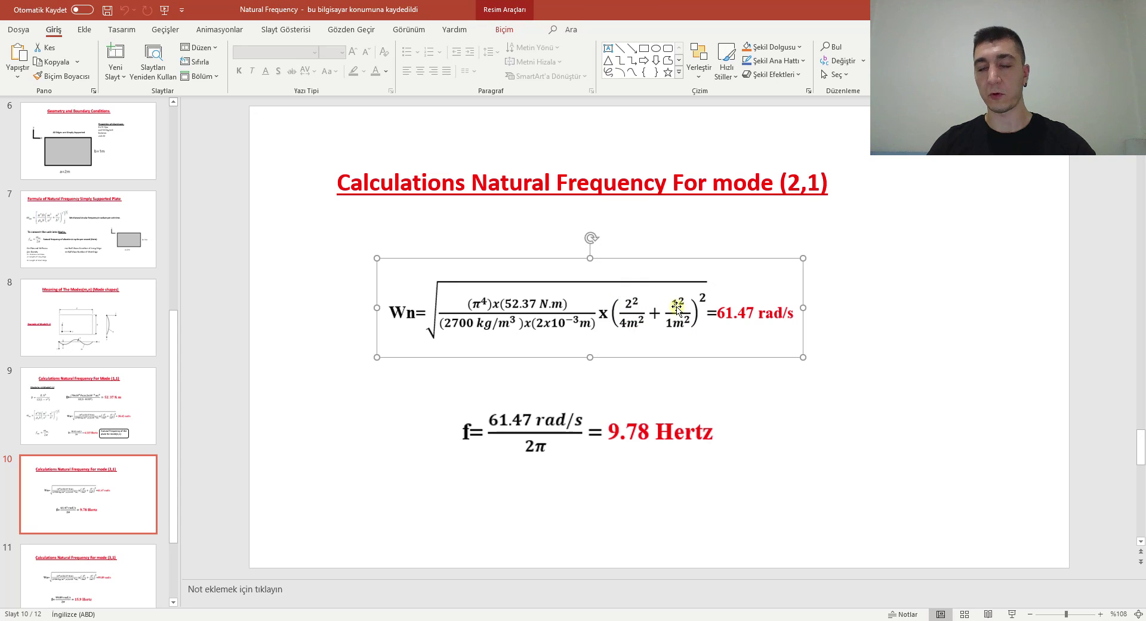
pyautogui.click(136, 391)
pyautogui.click(144, 317)
pyautogui.click(110, 508)
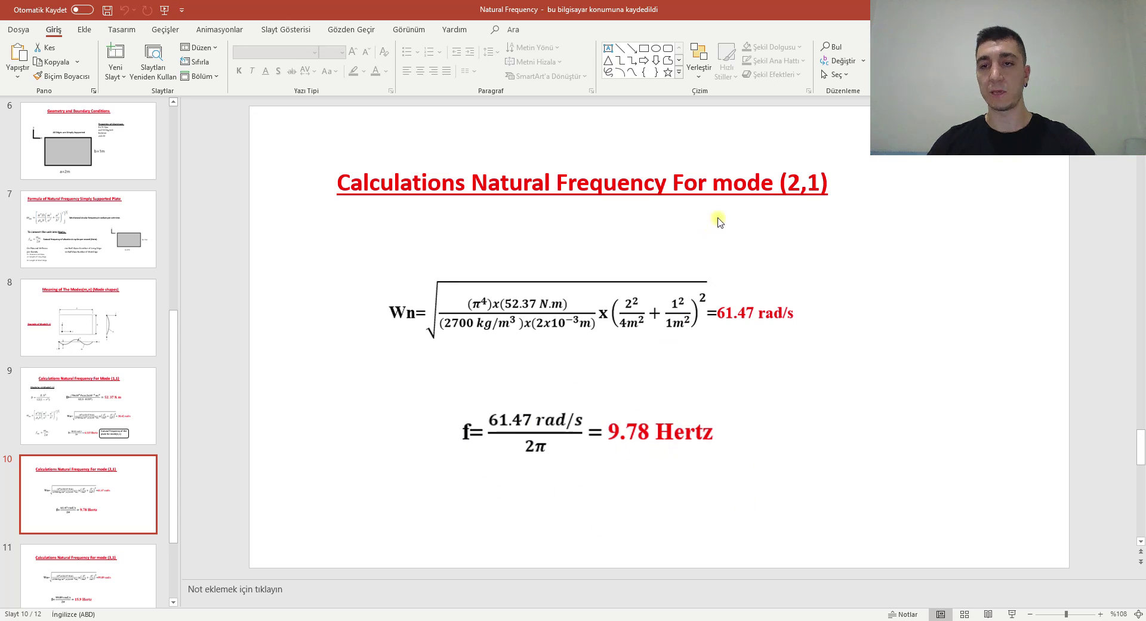
# Switch to Ansys Mechanical, display Total Deformation 2, and examine its mode shape from several sides and its frequency in the table.
pyautogui.moveTo(306, 620)
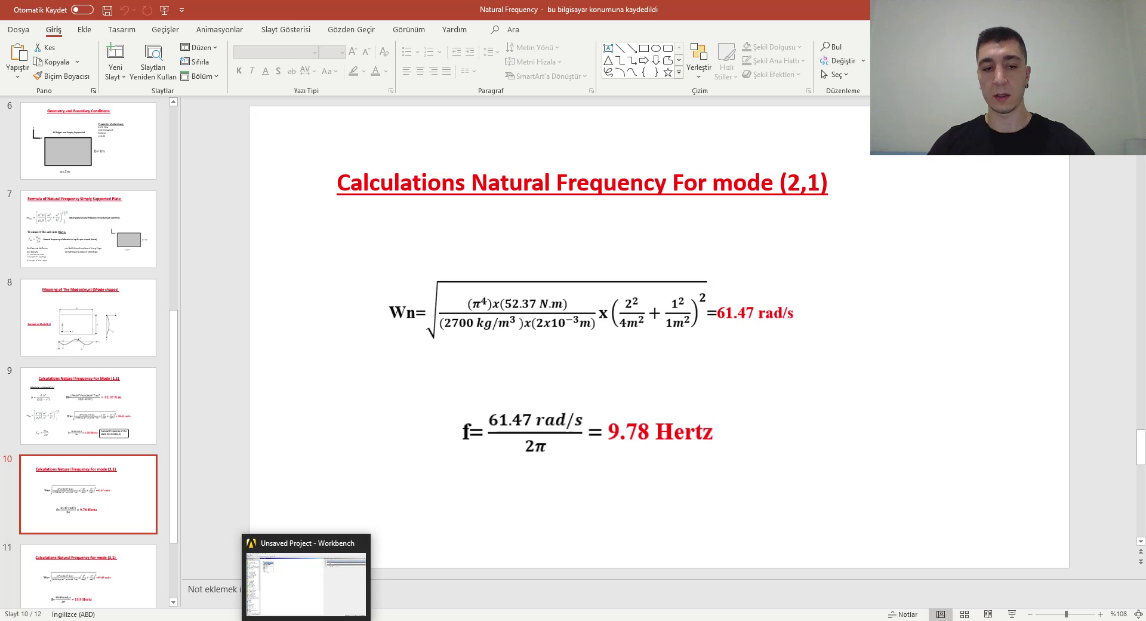
pyautogui.moveTo(388, 620)
pyautogui.click(439, 575)
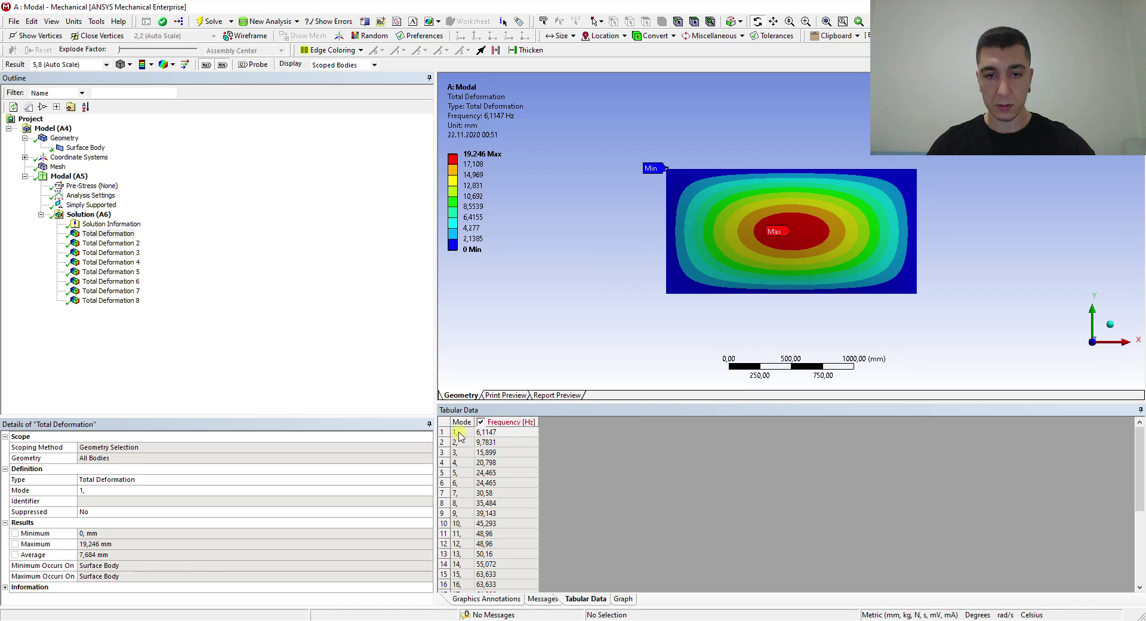
pyautogui.click(100, 244)
pyautogui.moveTo(683, 284); pyautogui.dragTo(691, 306)
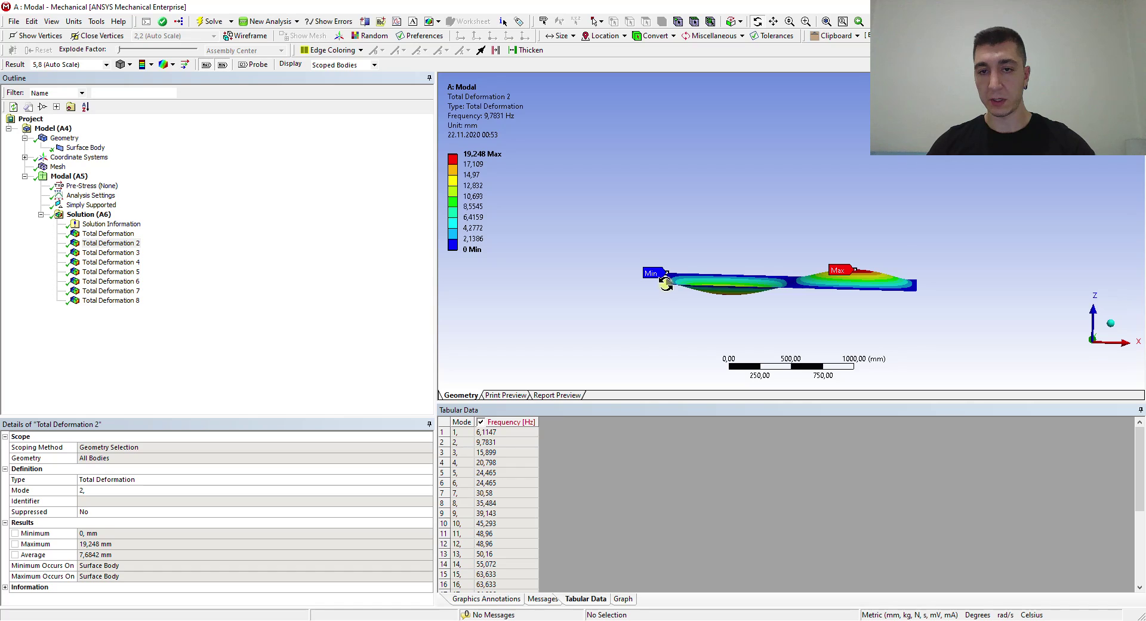
pyautogui.moveTo(886, 287); pyautogui.dragTo(737, 305)
pyautogui.click(1090, 343)
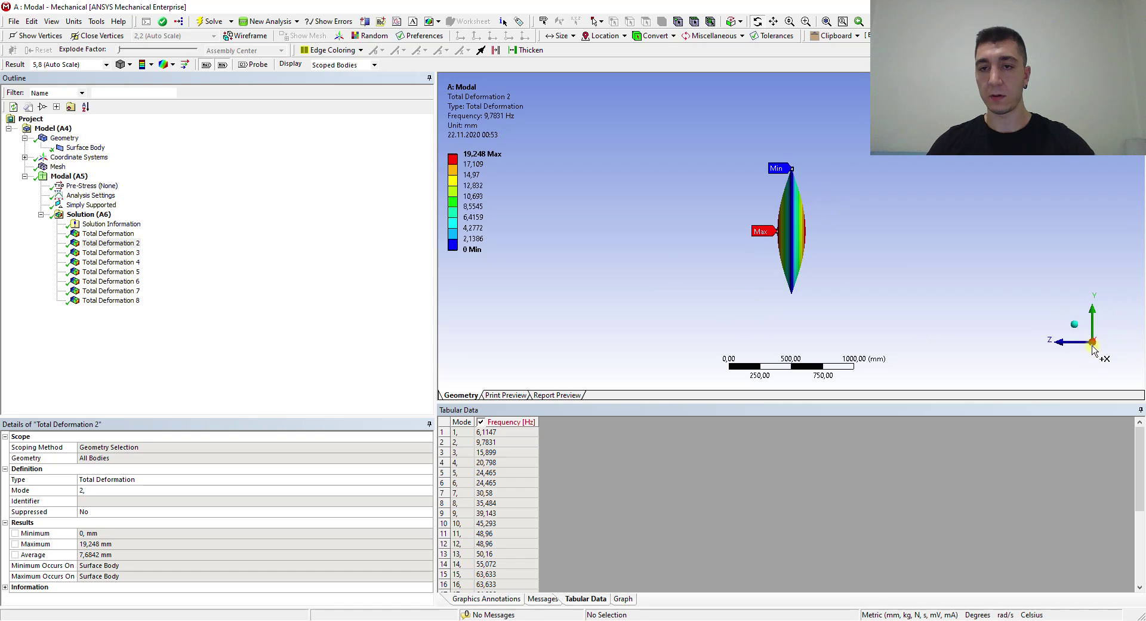
pyautogui.moveTo(779, 173); pyautogui.dragTo(578, 387)
pyautogui.click(481, 444)
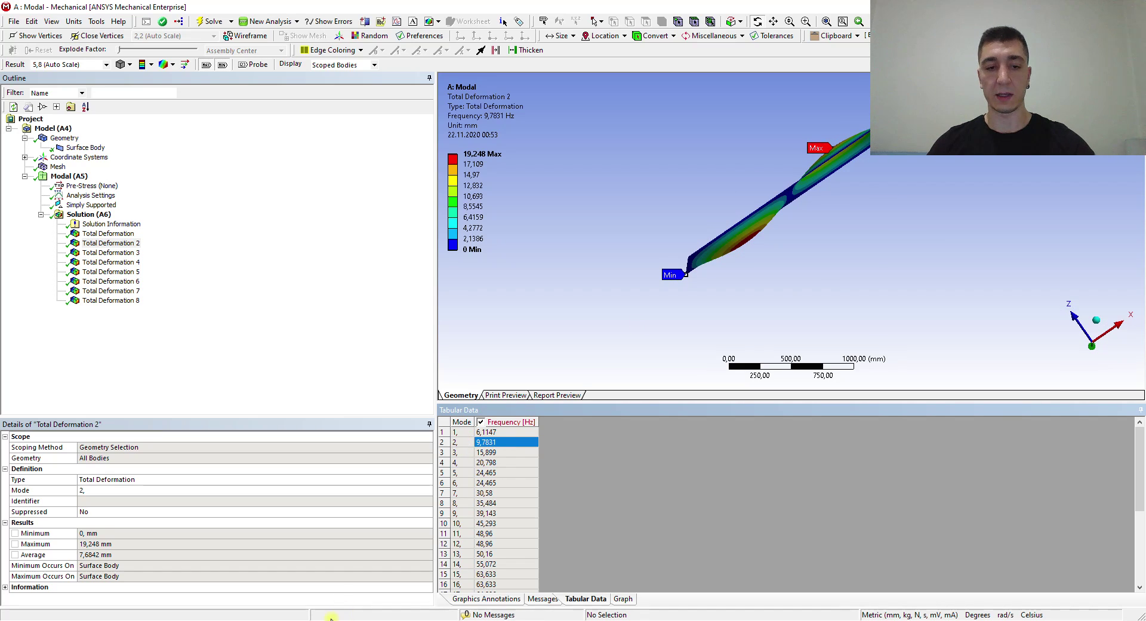
pyautogui.moveTo(333, 619)
pyautogui.moveTo(1017, 332); pyautogui.dragTo(925, 242)
# Switch to PowerPoint and show the natural frequency calculation for mode (3,1).
pyautogui.moveTo(333, 619)
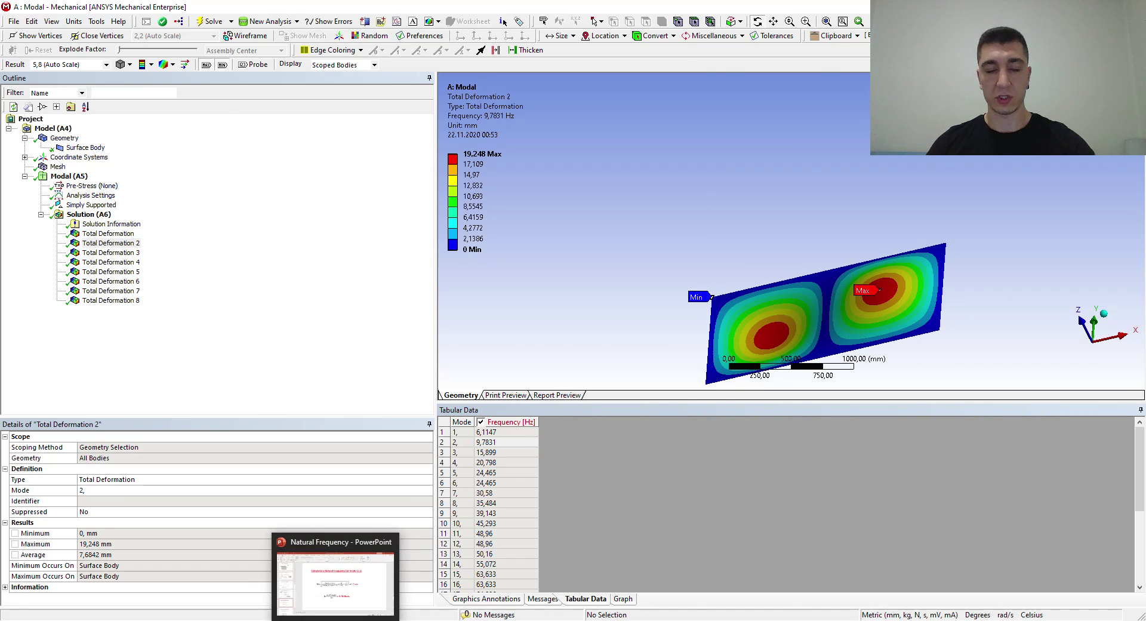
pyautogui.click(337, 564)
pyautogui.scroll(-2, 570, 184)
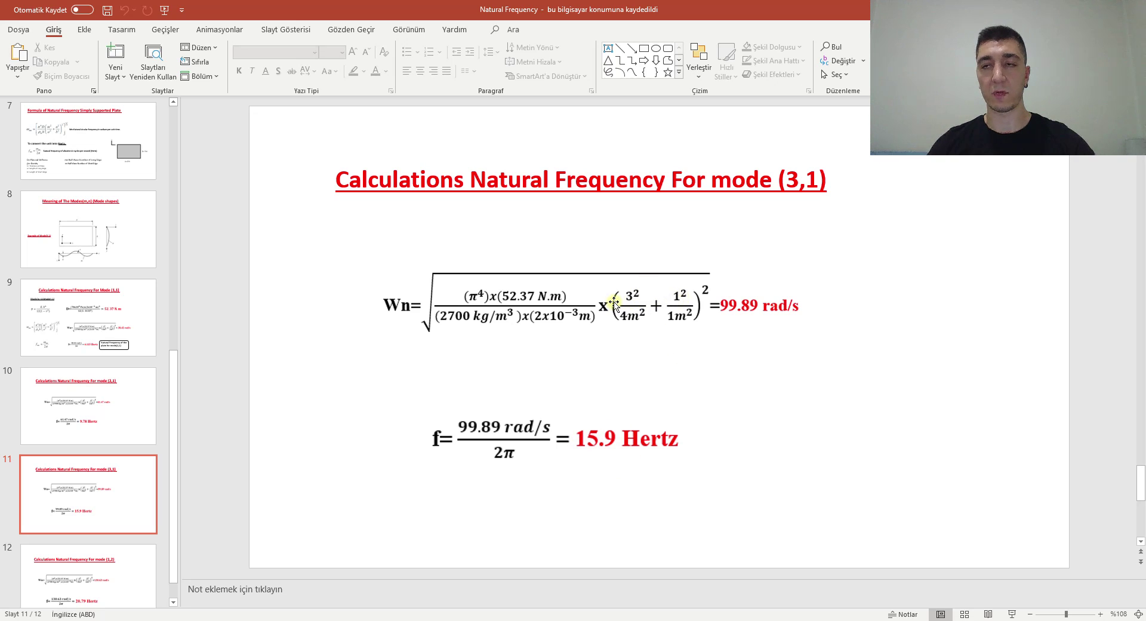
# Return to Ansys Mechanical, display Total Deformation 3, and examine its mode shape from several sides and its tabulated frequency.
pyautogui.click(1076, 9)
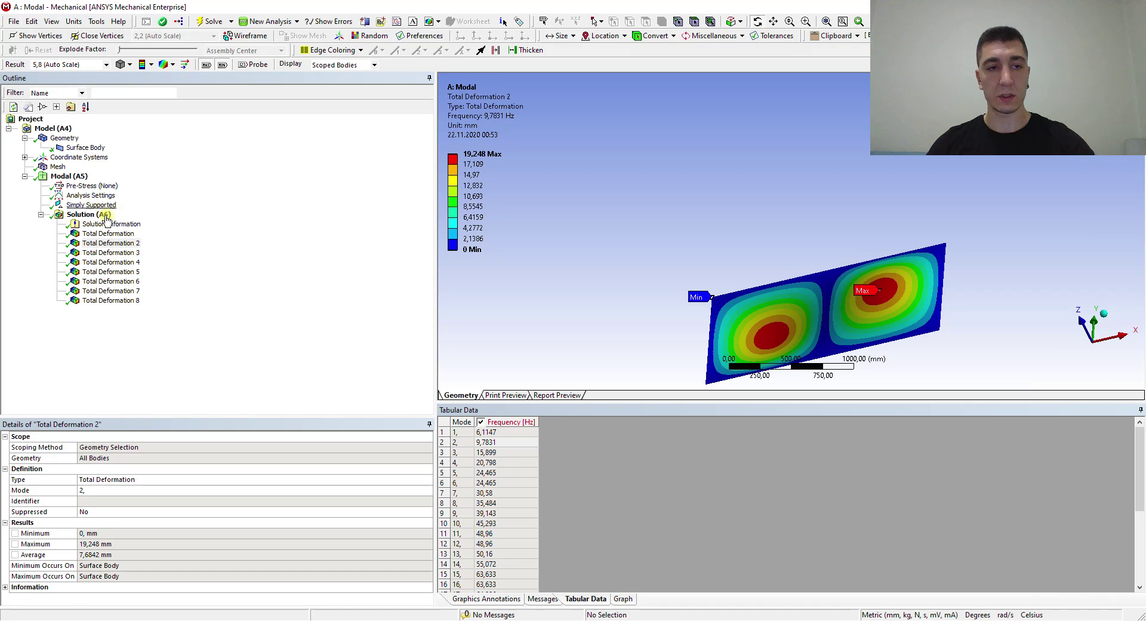
pyautogui.click(128, 256)
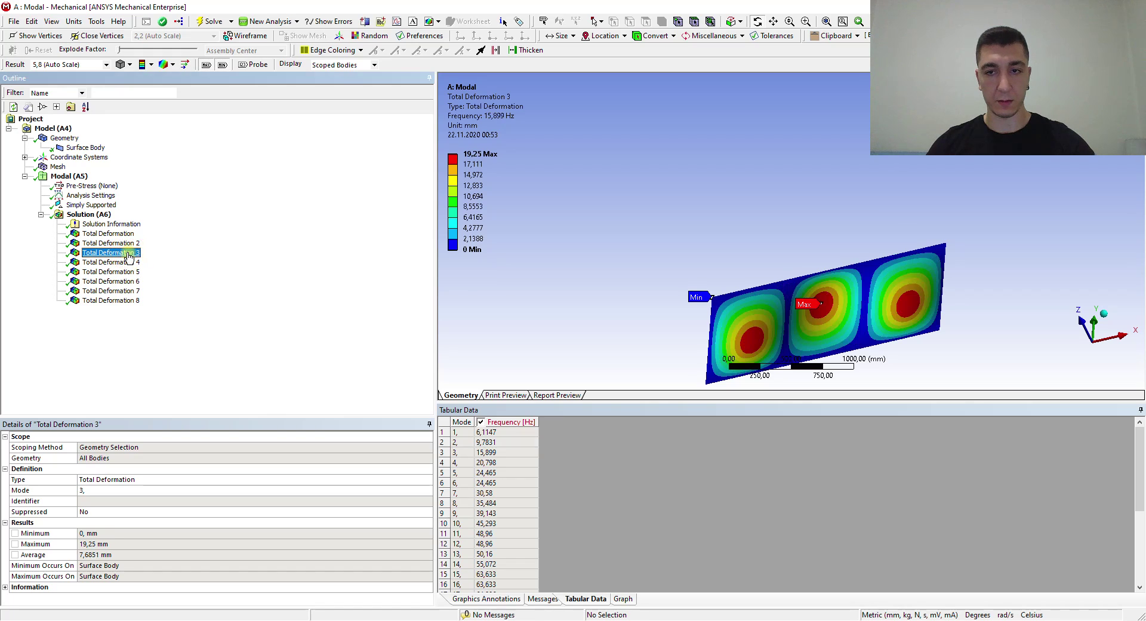
pyautogui.moveTo(657, 281); pyautogui.dragTo(660, 245)
pyautogui.moveTo(747, 258); pyautogui.dragTo(883, 256)
pyautogui.click(1100, 353)
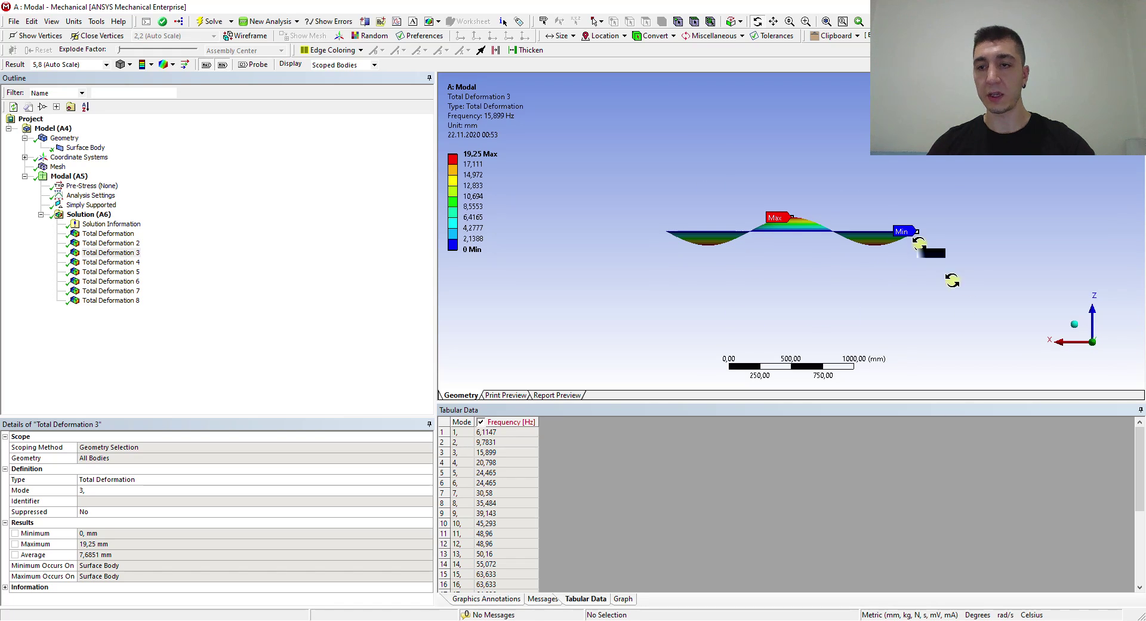
pyautogui.click(1091, 327)
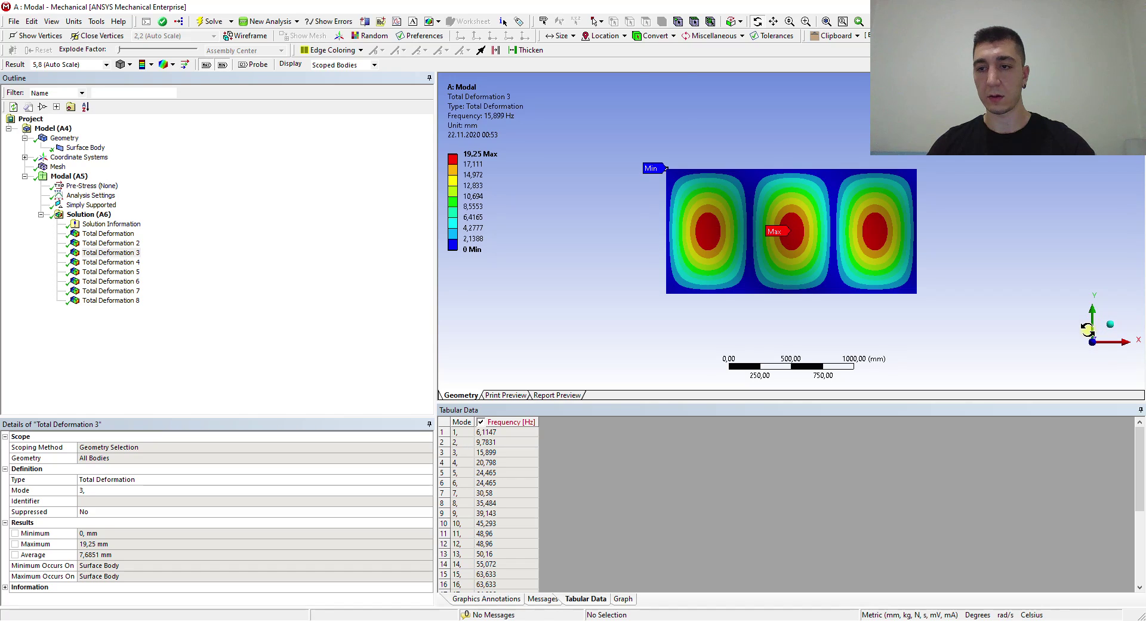
pyautogui.click(1114, 338)
pyautogui.moveTo(837, 185); pyautogui.dragTo(883, 180)
pyautogui.moveTo(766, 150); pyautogui.dragTo(771, 84)
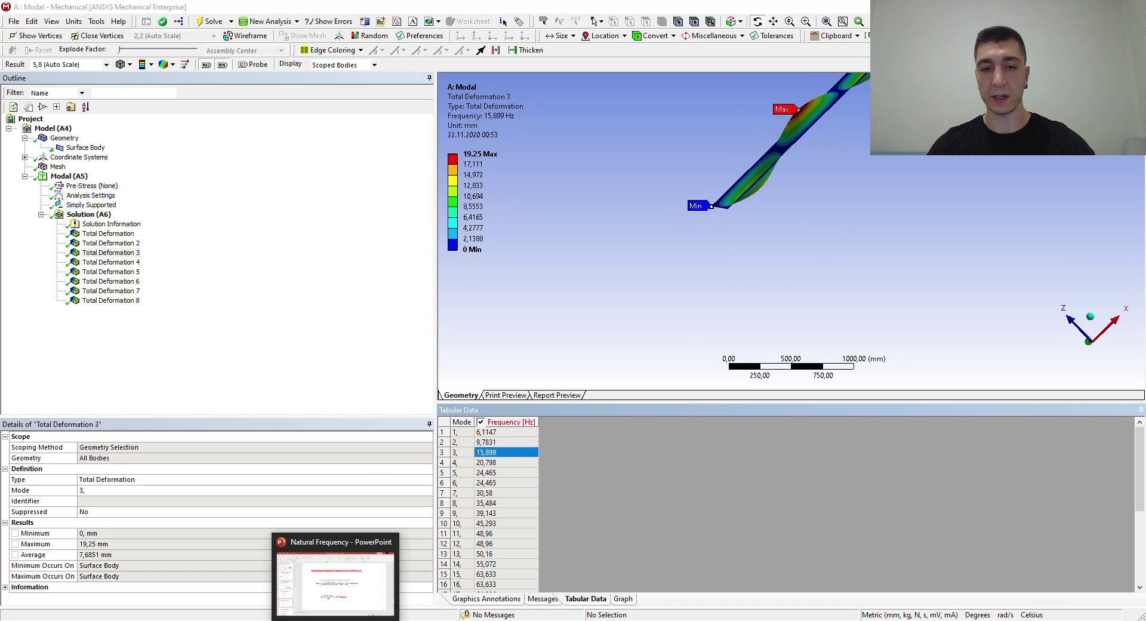
# Switch to PowerPoint and show the natural frequency calculation for mode (1,2).
pyautogui.click(337, 576)
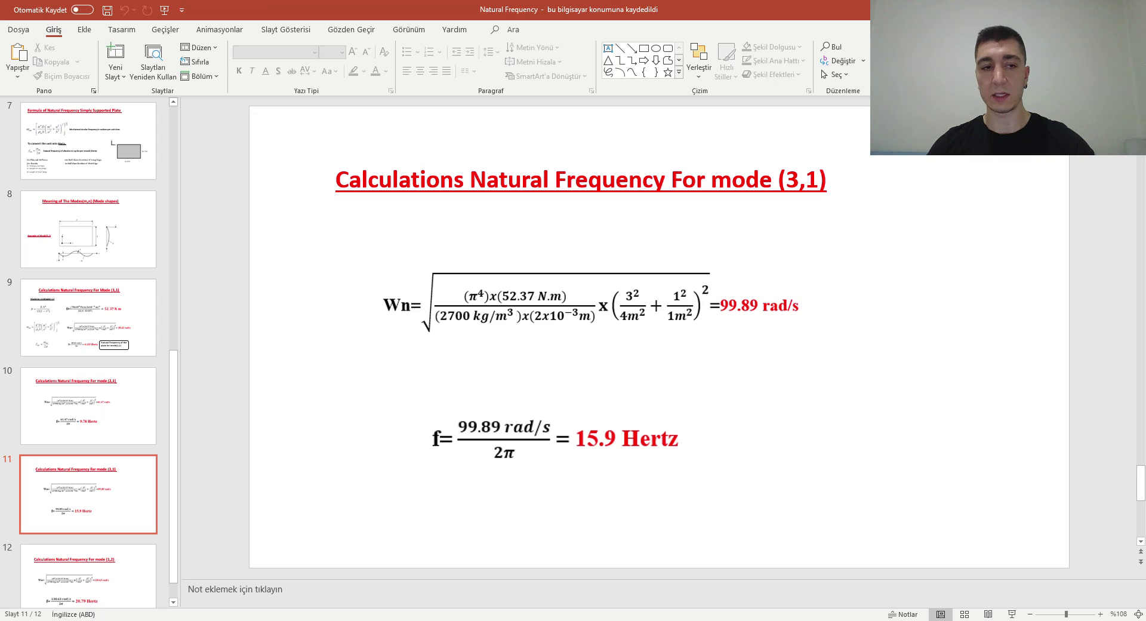
pyautogui.scroll(-1, 754, 259)
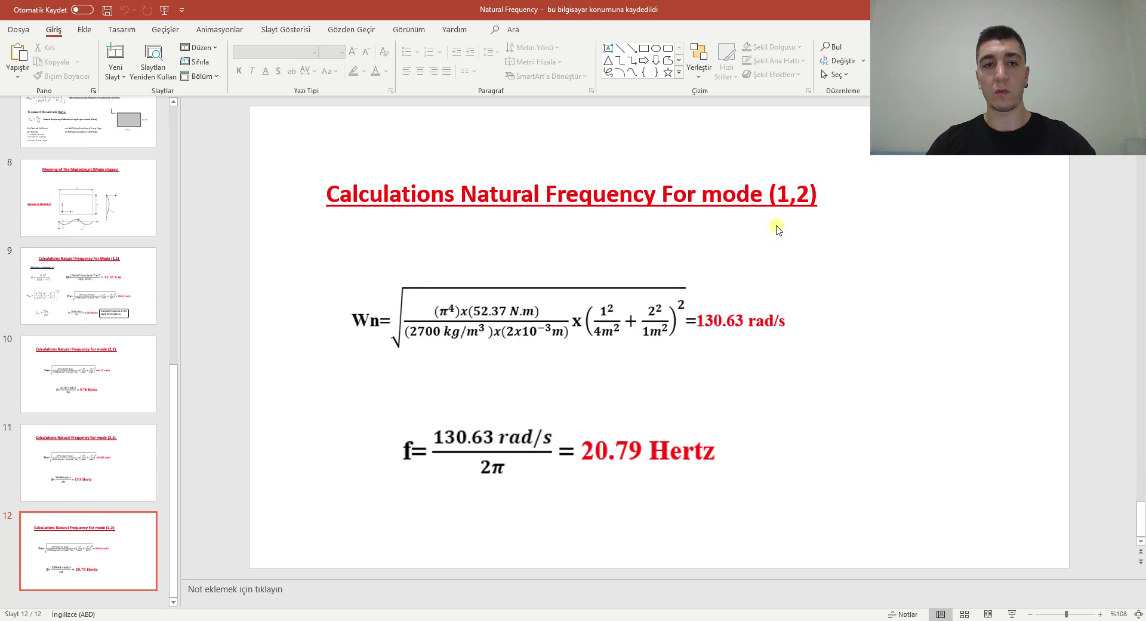